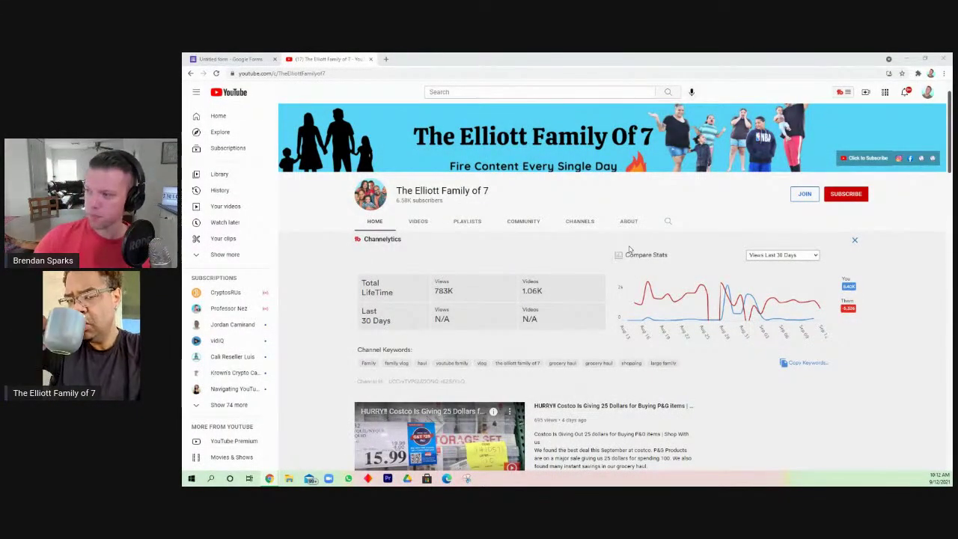
- Open The Elliott Family of 7 channel's About page and review the first lines of its description
{"action": "scroll", "coordinate": [629, 249], "scroll_direction": "up", "scroll_amount": 1}
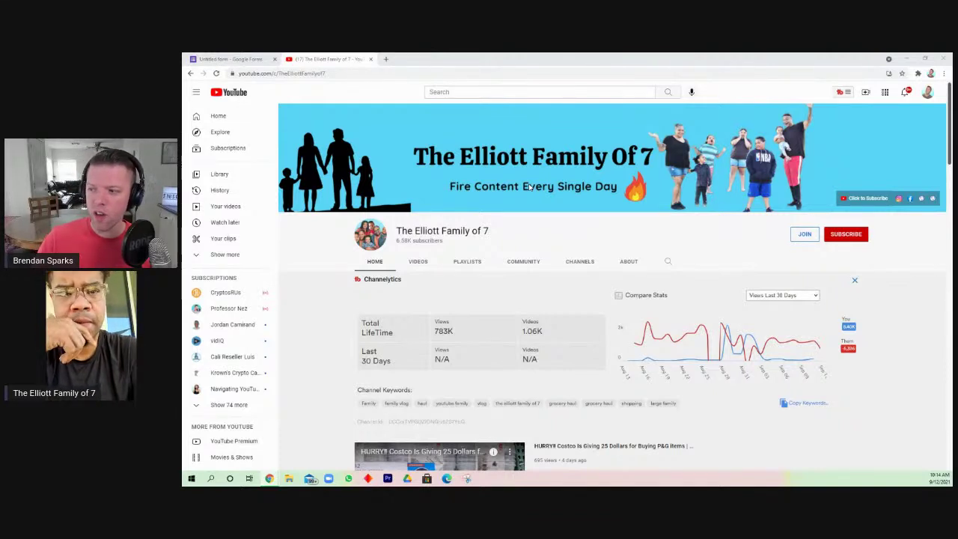
{"action": "left_click", "coordinate": [630, 268]}
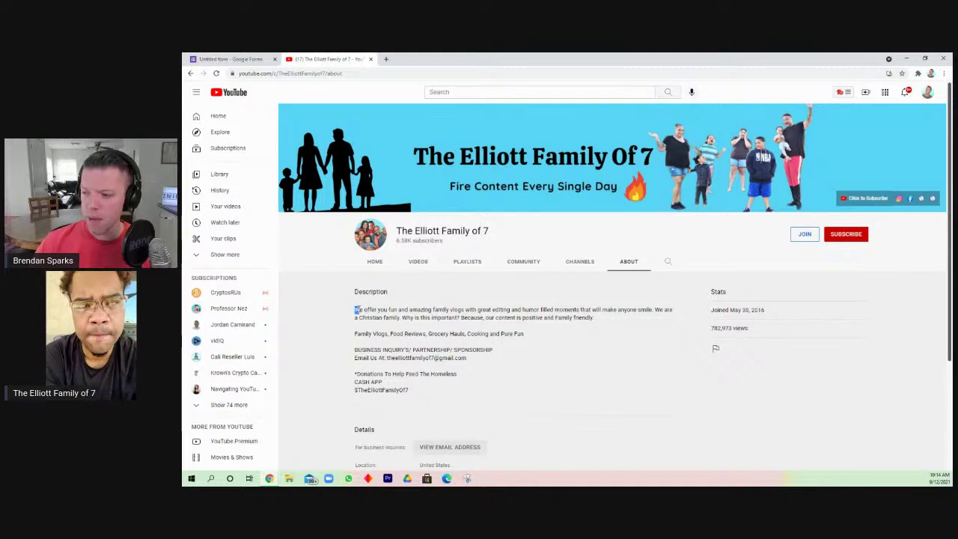
{"action": "left_click_drag", "start_coordinate": [521, 298], "coordinate": [531, 310]}
{"action": "left_click", "coordinate": [531, 310]}
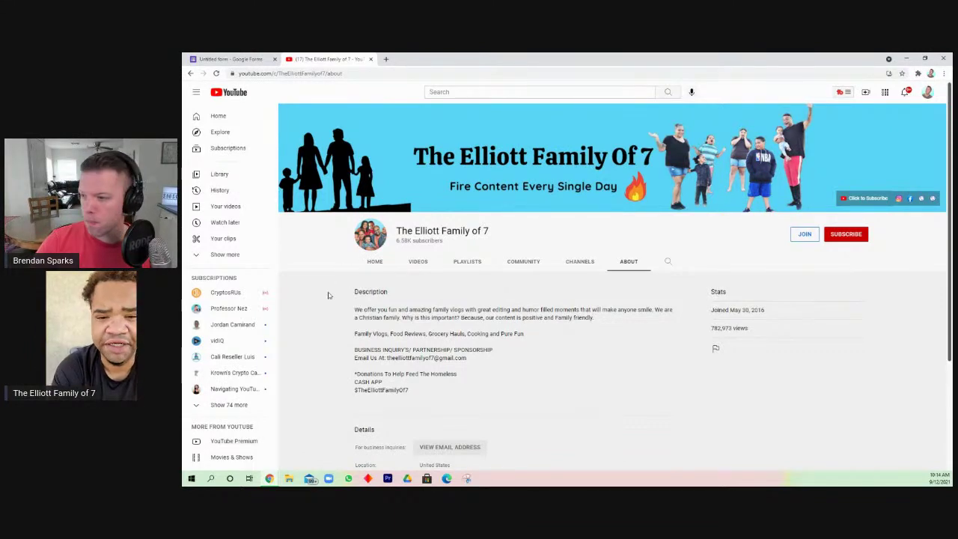
- Return to the channel's home page and pause the featured Costco video
{"action": "left_click", "coordinate": [375, 261]}
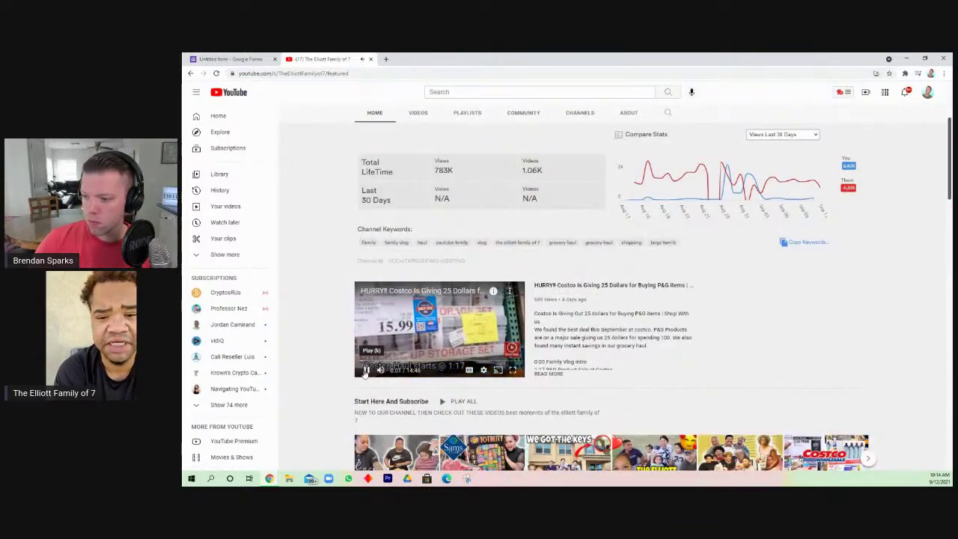
{"action": "left_click", "coordinate": [366, 371]}
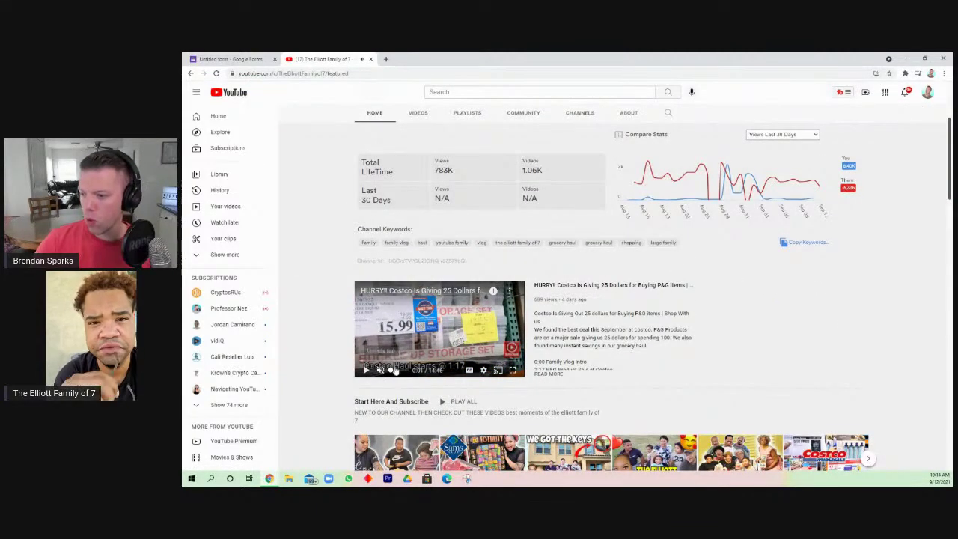
- Examine the channel's home page layout, from the banner and featured video to the Start Here And Subscribe and Uploads sections
{"action": "scroll", "coordinate": [663, 322], "scroll_direction": "down", "scroll_amount": 3}
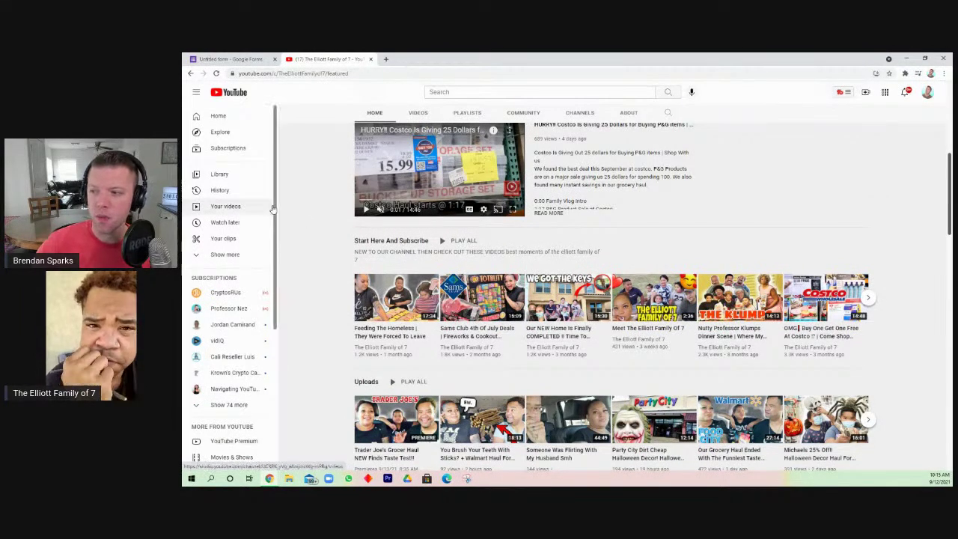
{"action": "scroll", "coordinate": [317, 219], "scroll_direction": "up", "scroll_amount": 3}
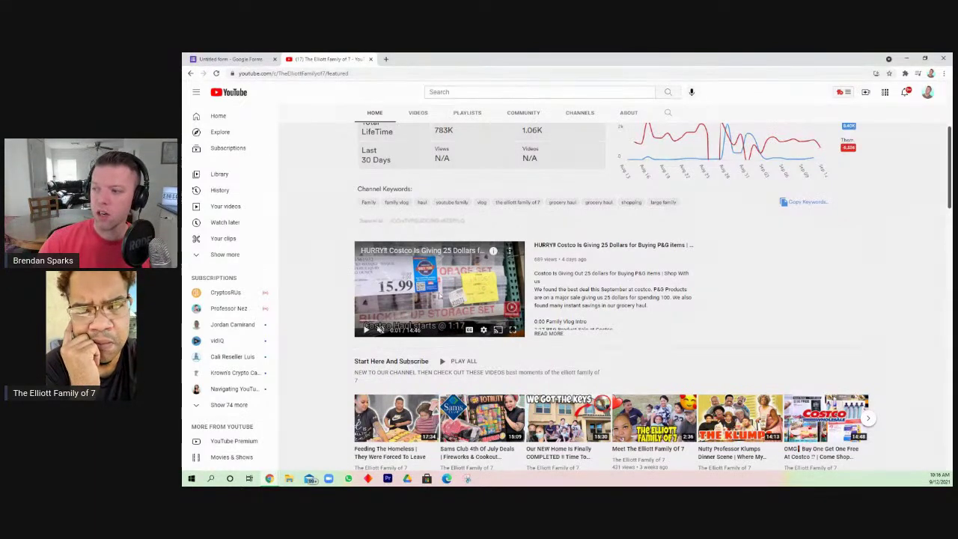
{"action": "scroll", "coordinate": [442, 294], "scroll_direction": "up", "scroll_amount": 2}
{"action": "scroll", "coordinate": [449, 292], "scroll_direction": "up", "scroll_amount": 1}
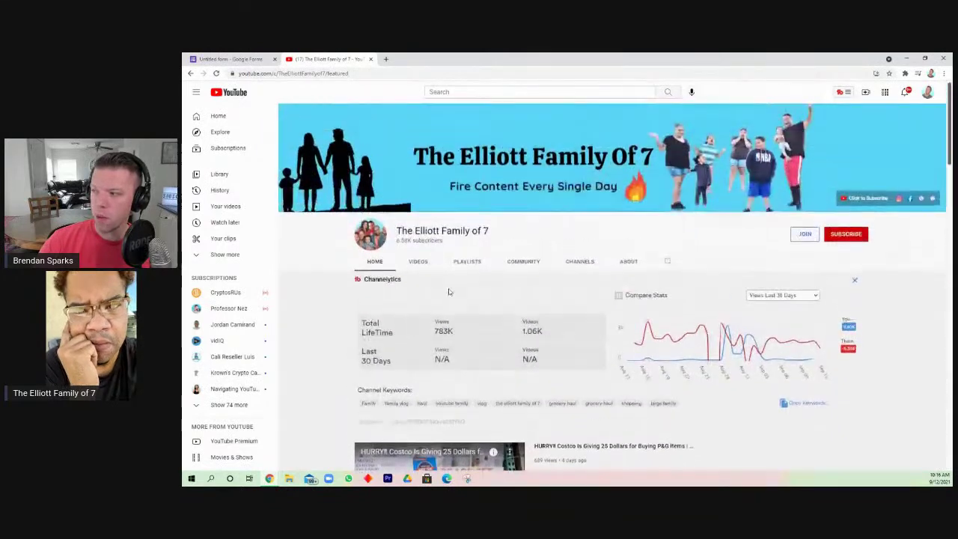
{"action": "scroll", "coordinate": [449, 291], "scroll_direction": "down", "scroll_amount": 3}
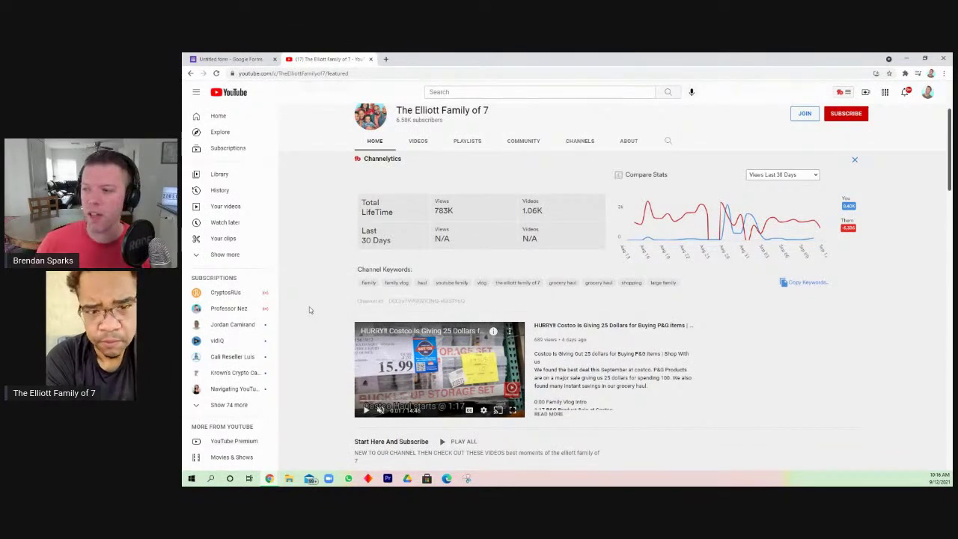
{"action": "scroll", "coordinate": [309, 310], "scroll_direction": "down", "scroll_amount": 3}
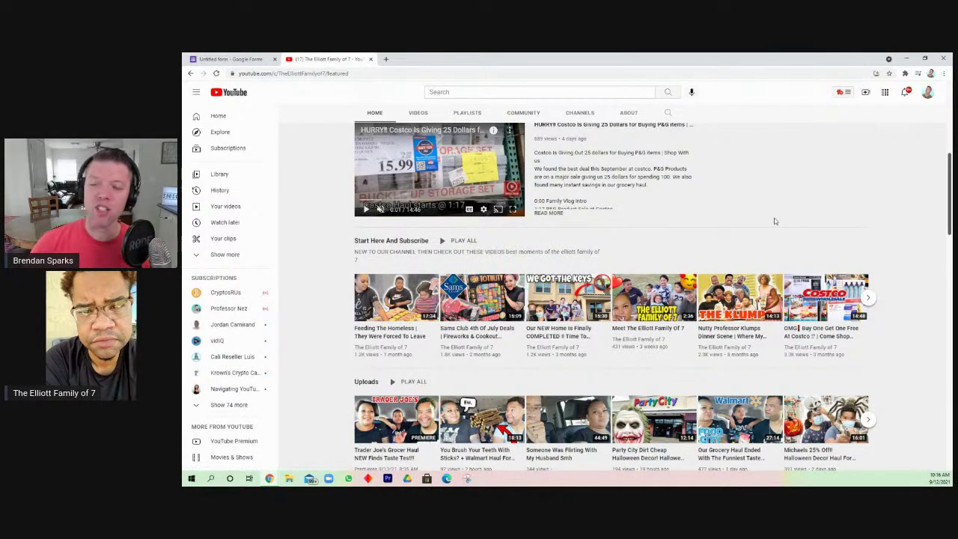
{"action": "scroll", "coordinate": [816, 221], "scroll_direction": "down", "scroll_amount": 1}
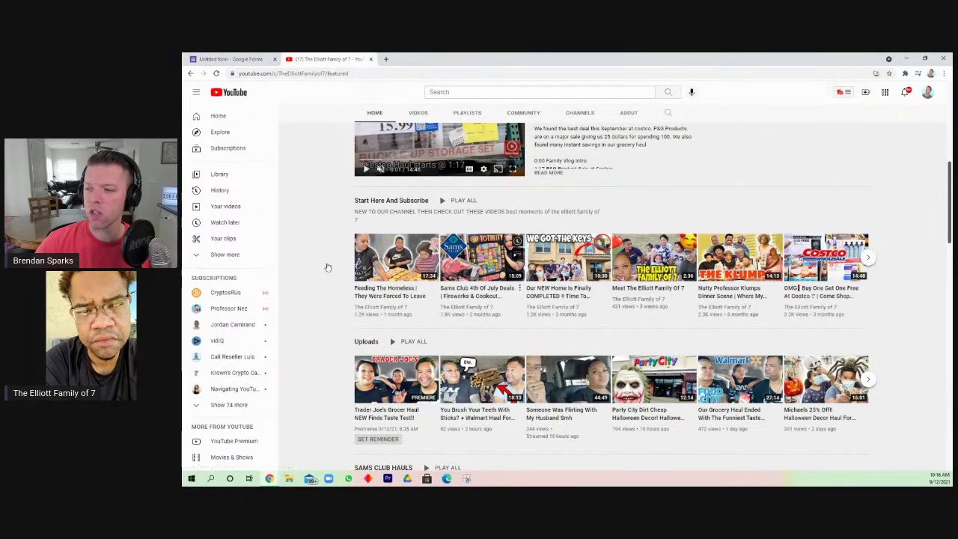
{"action": "scroll", "coordinate": [333, 247], "scroll_direction": "down", "scroll_amount": 1}
{"action": "scroll", "coordinate": [335, 248], "scroll_direction": "up", "scroll_amount": 1}
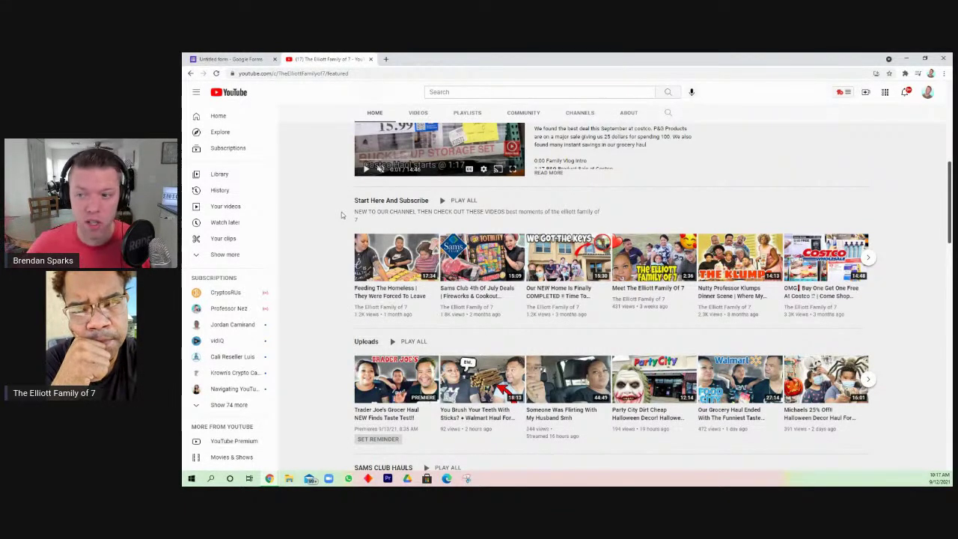
{"action": "scroll", "coordinate": [341, 215], "scroll_direction": "up", "scroll_amount": 5}
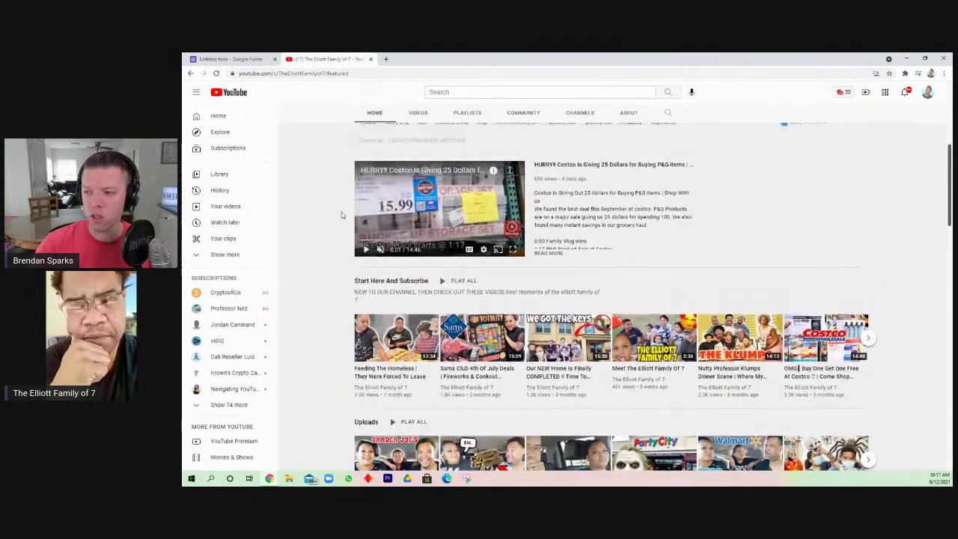
{"action": "scroll", "coordinate": [343, 214], "scroll_direction": "down", "scroll_amount": 4}
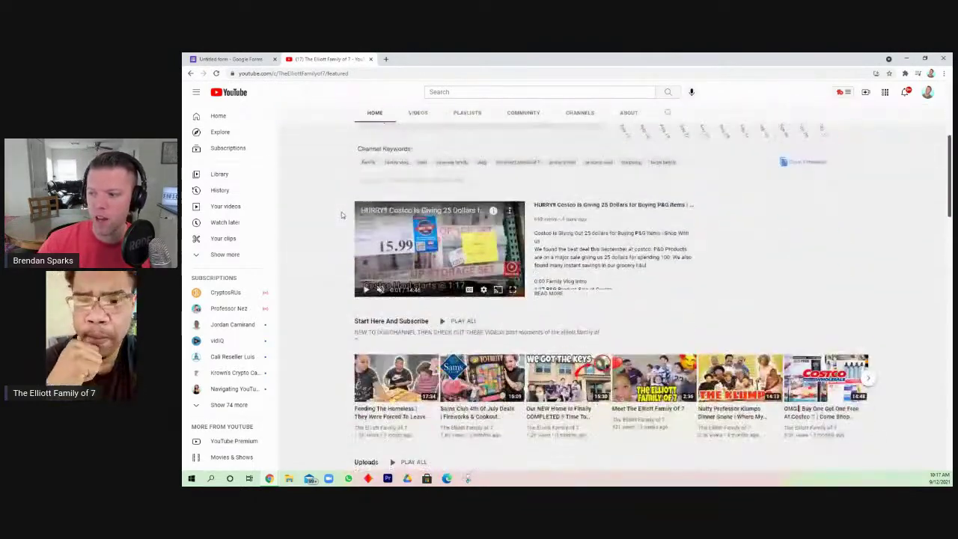
{"action": "scroll", "coordinate": [341, 217], "scroll_direction": "up", "scroll_amount": 4}
{"action": "scroll", "coordinate": [329, 235], "scroll_direction": "down", "scroll_amount": 3}
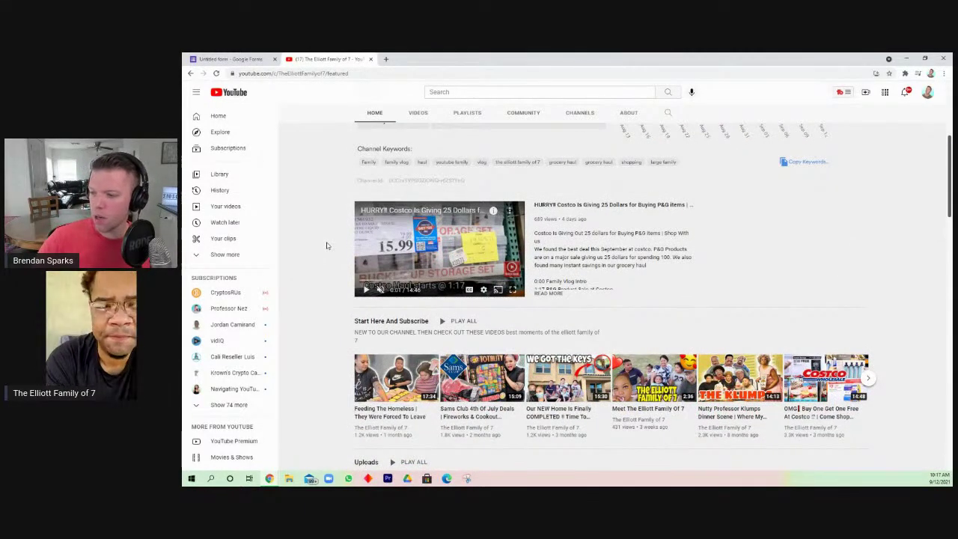
{"action": "scroll", "coordinate": [326, 247], "scroll_direction": "down", "scroll_amount": 3}
{"action": "scroll", "coordinate": [326, 252], "scroll_direction": "up", "scroll_amount": 2}
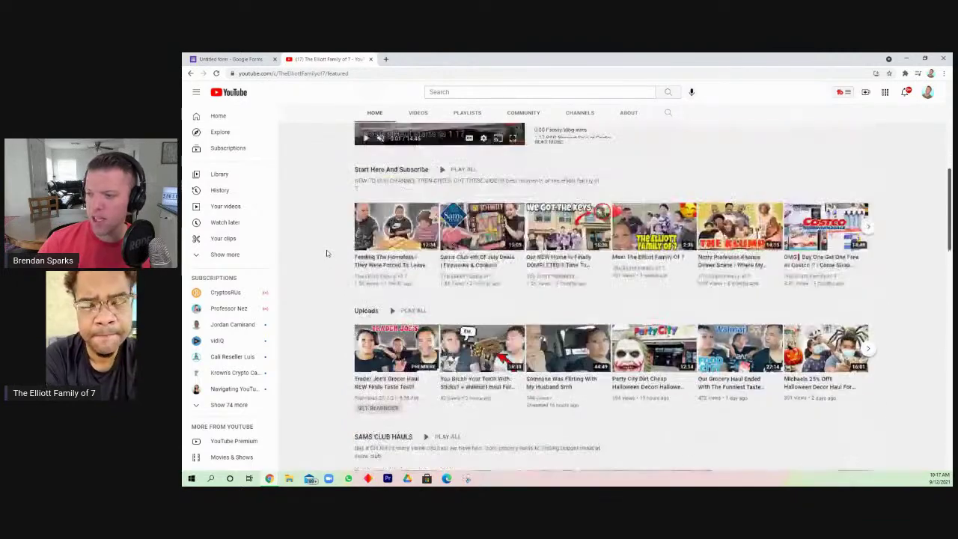
{"action": "scroll", "coordinate": [327, 253], "scroll_direction": "up", "scroll_amount": 1}
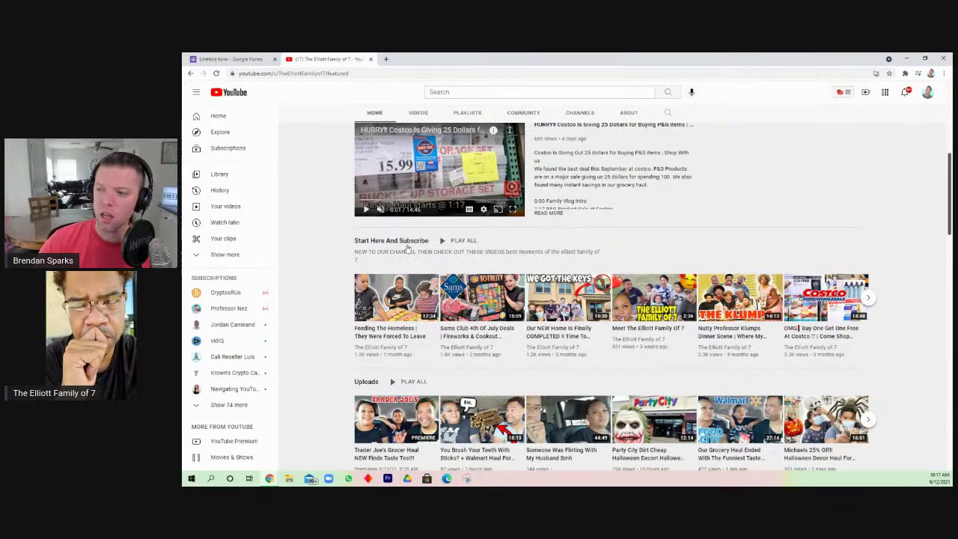
- Review the home page's lower playlist sections, including Sams Club hauls, Feeding the Homeless, Costco hauls and Walmart Shop With Us
{"action": "scroll", "coordinate": [339, 300], "scroll_direction": "down", "scroll_amount": 2}
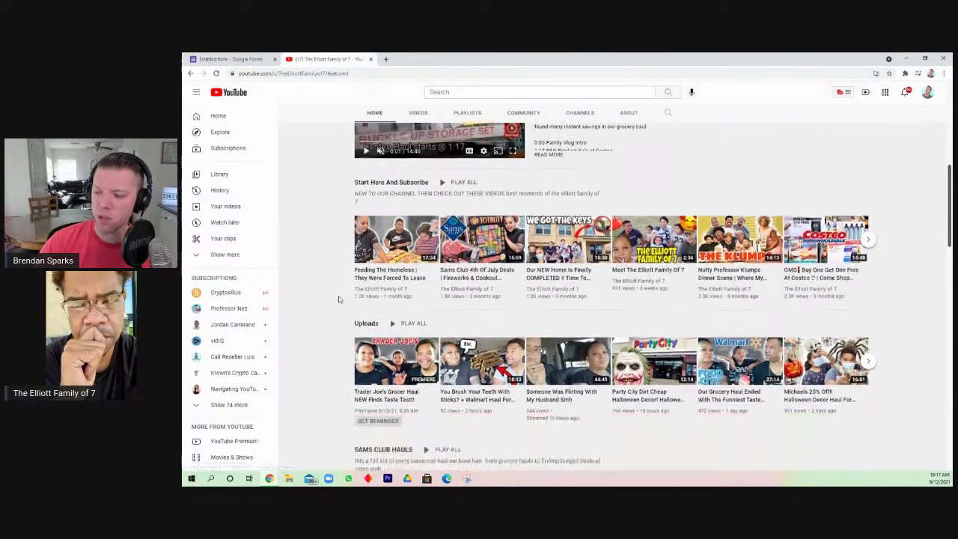
{"action": "scroll", "coordinate": [338, 300], "scroll_direction": "down", "scroll_amount": 2}
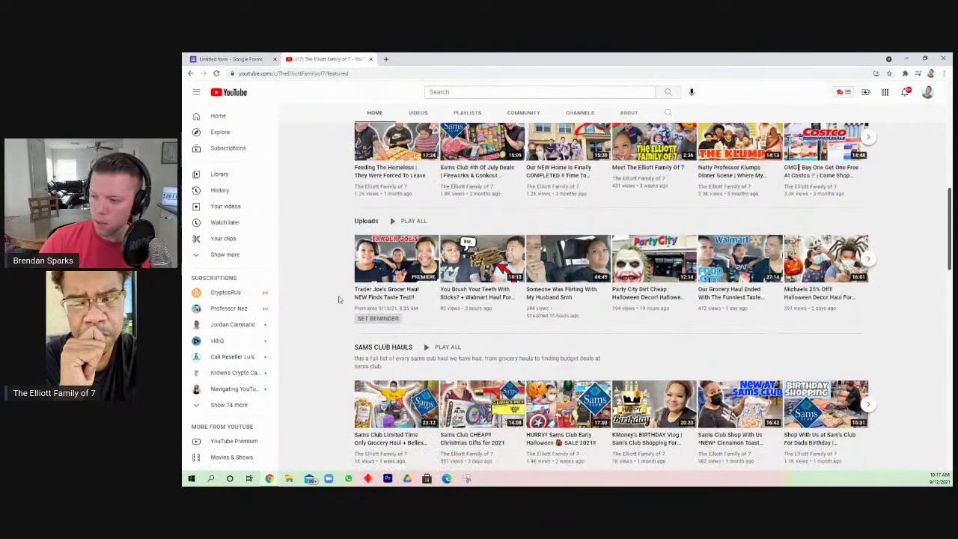
{"action": "scroll", "coordinate": [339, 299], "scroll_direction": "down", "scroll_amount": 5}
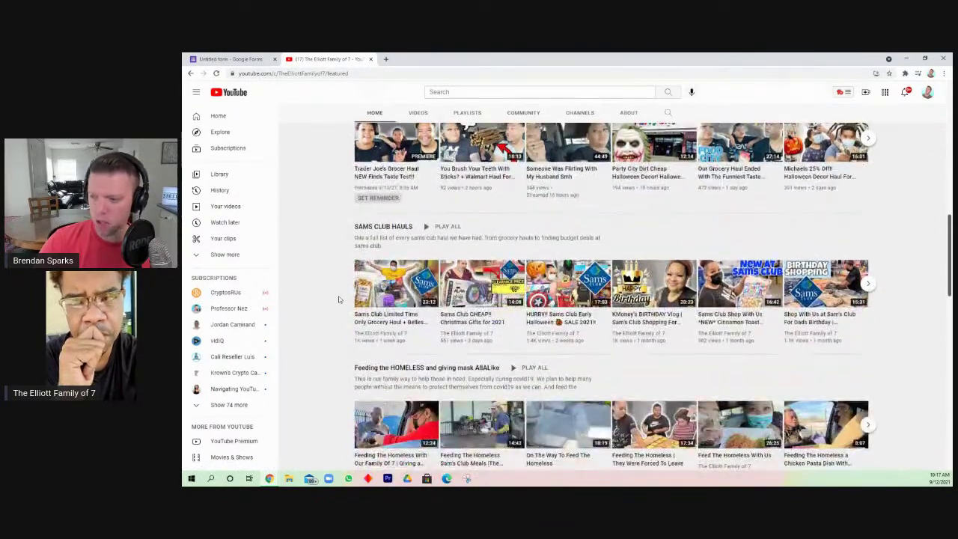
{"action": "scroll", "coordinate": [338, 300], "scroll_direction": "down", "scroll_amount": 2}
{"action": "scroll", "coordinate": [339, 299], "scroll_direction": "down", "scroll_amount": 3}
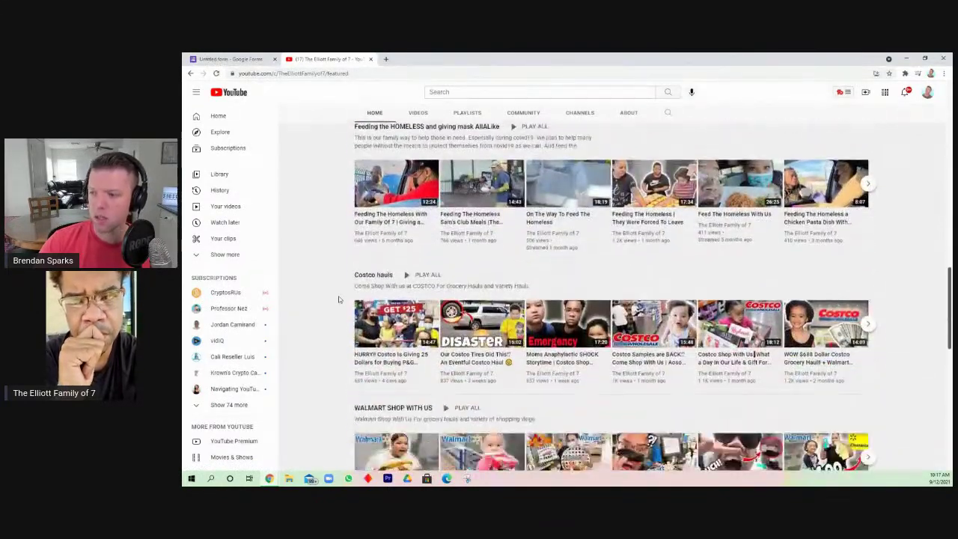
{"action": "scroll", "coordinate": [339, 299], "scroll_direction": "down", "scroll_amount": 2}
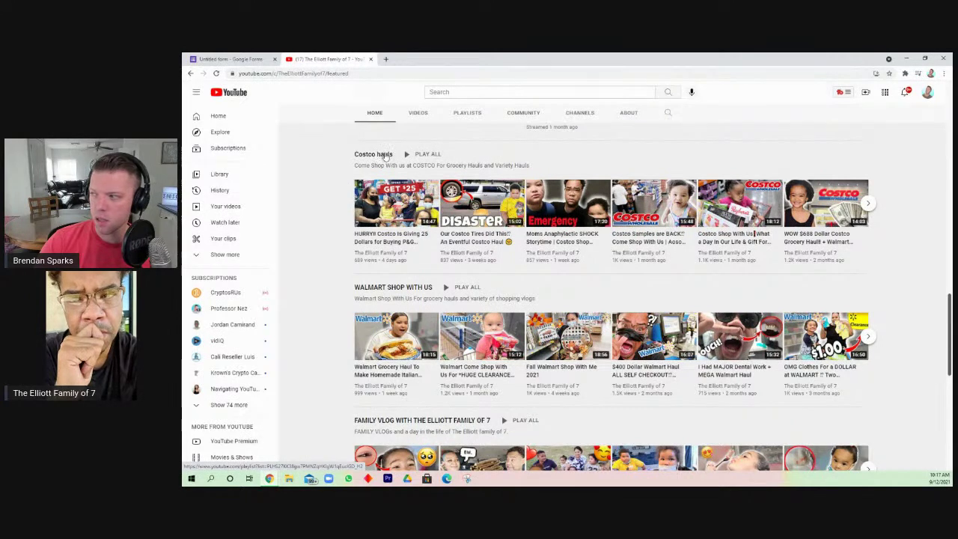
- Open TubeBuddy's Keyword Explorer
{"action": "left_click", "coordinate": [844, 92]}
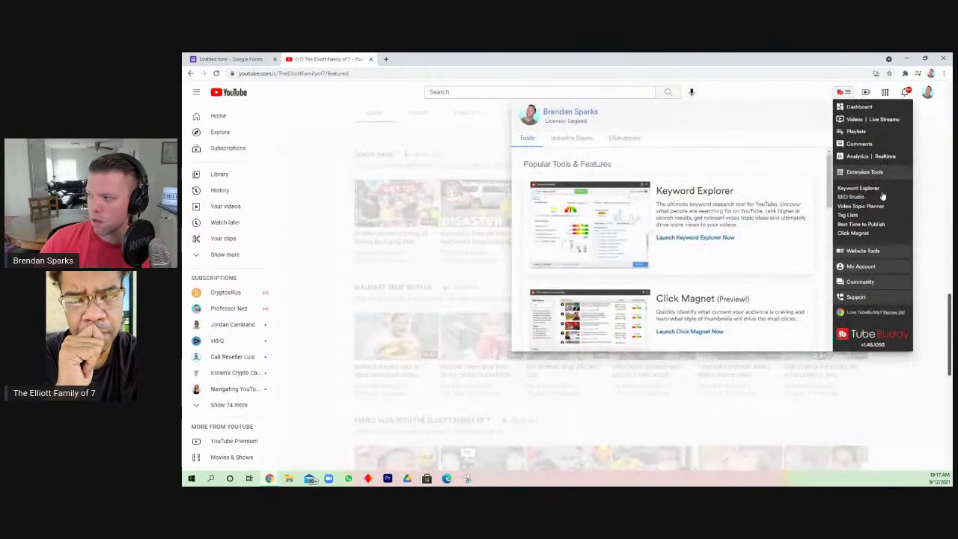
{"action": "left_click", "coordinate": [859, 189]}
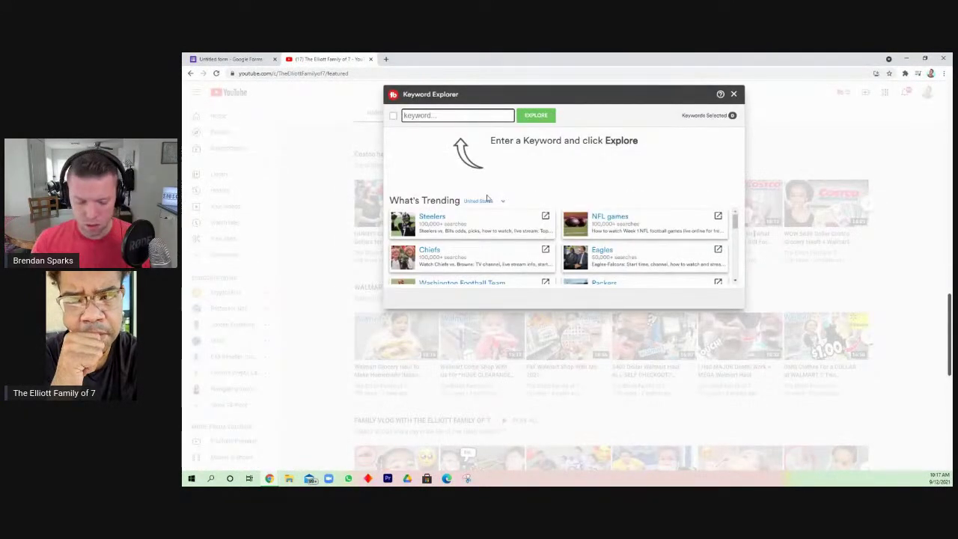
{"action": "type", "text": "family"}
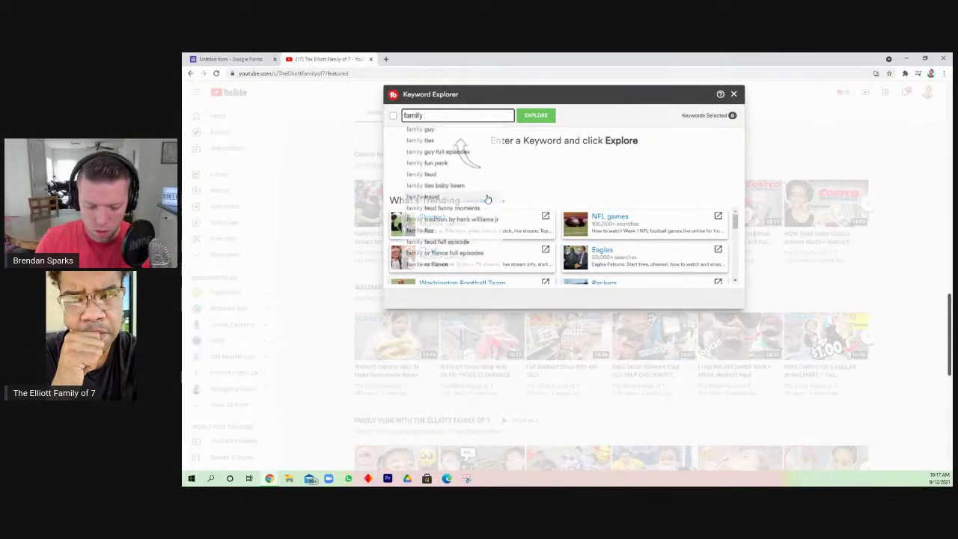
{"action": "type", "text": " haul"}
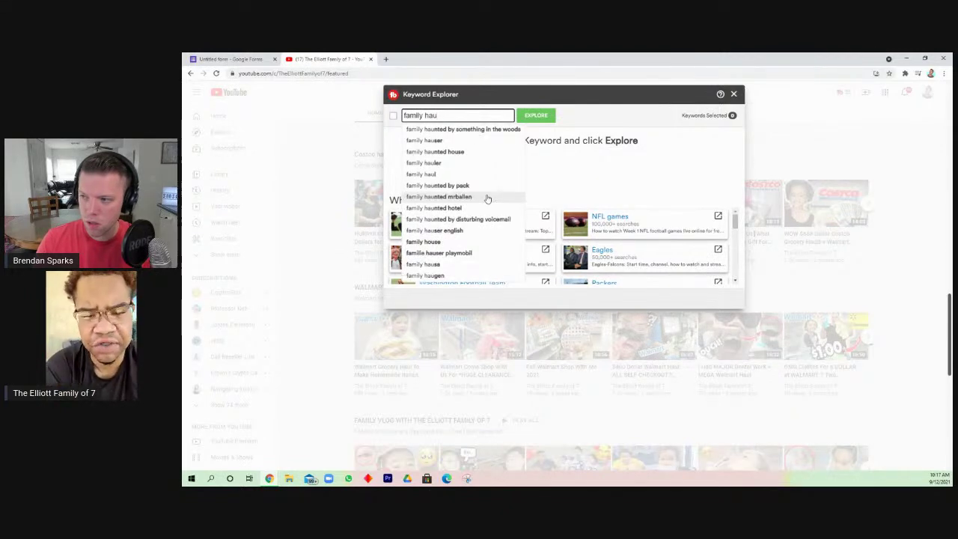
{"action": "key", "text": "BackSpace"}
{"action": "key", "text": "BackSpace"}
{"action": "key", "text": "BackSpace"}
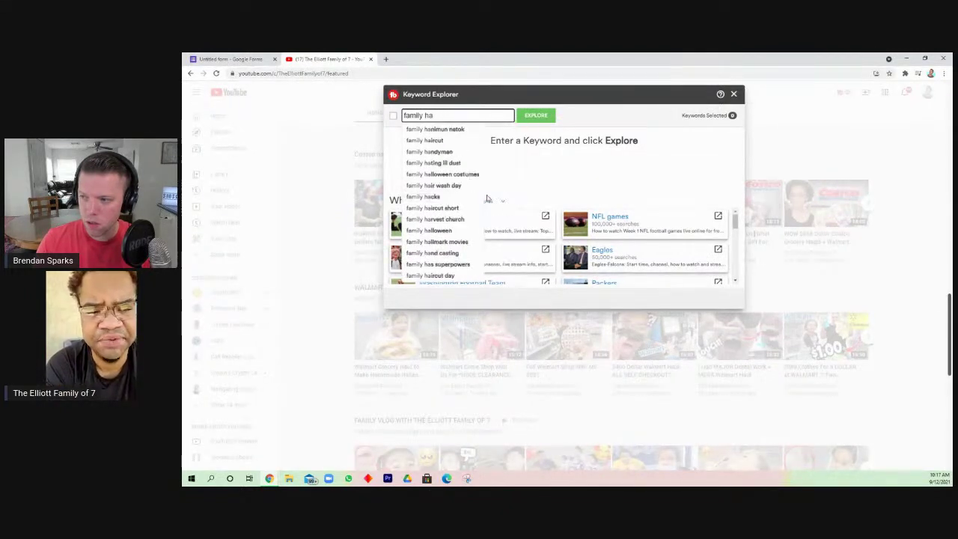
{"action": "key", "text": "BackSpace"}
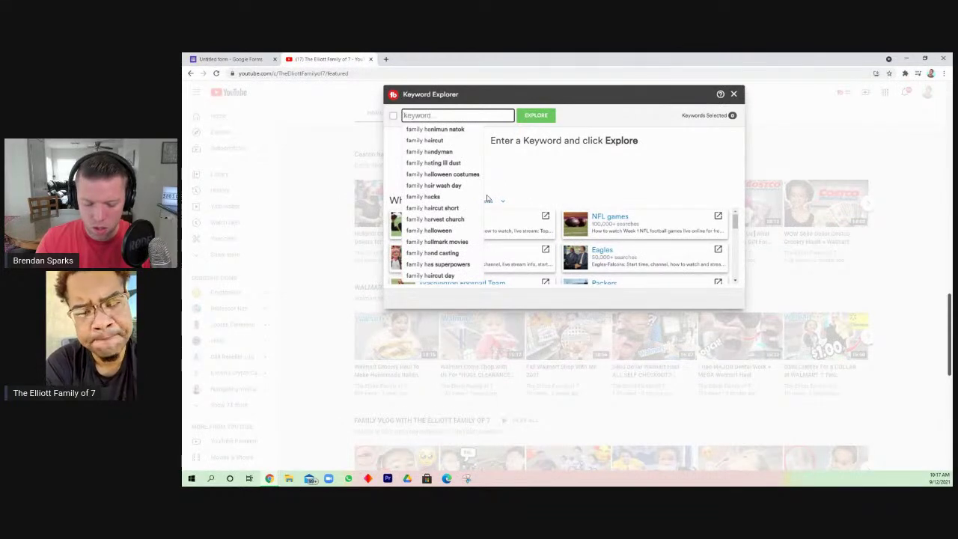
- Explore the keyword "grocery haul at cosco" to get its score and related searches
{"action": "type", "text": "grocer"}
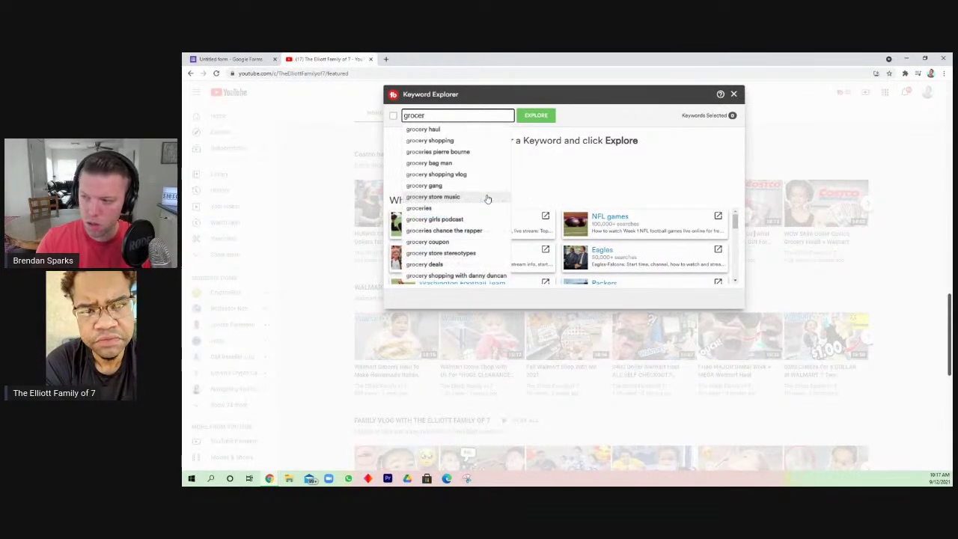
{"action": "type", "text": "y haul "}
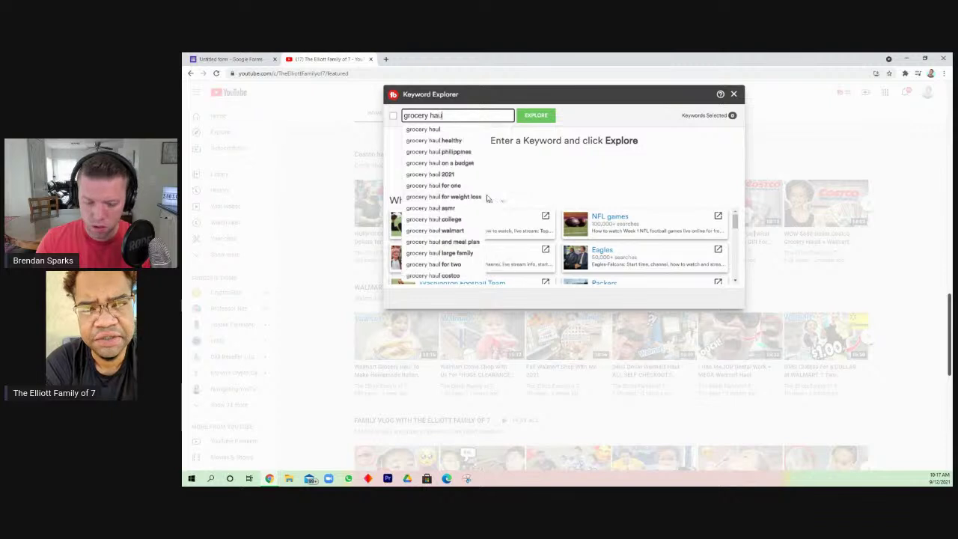
{"action": "type", "text": "at"}
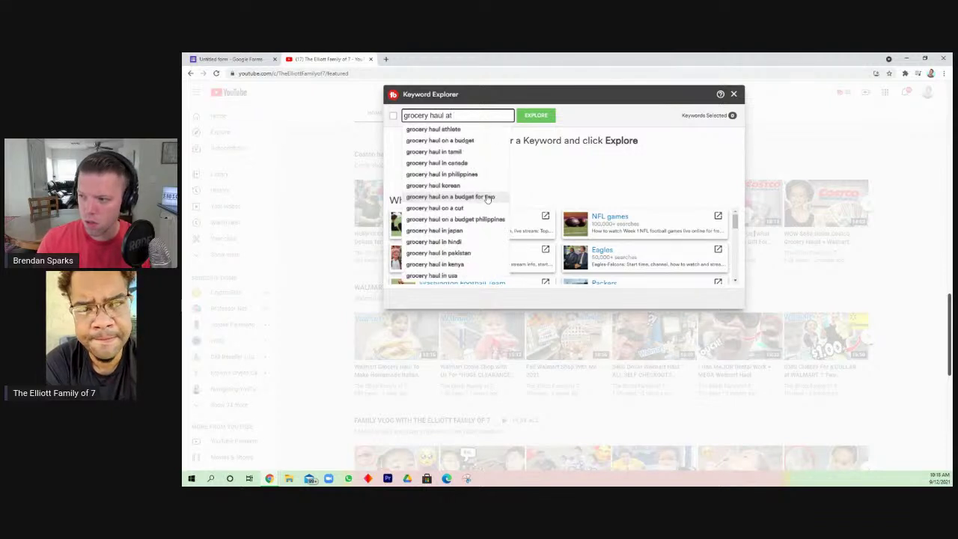
{"action": "type", "text": " co"}
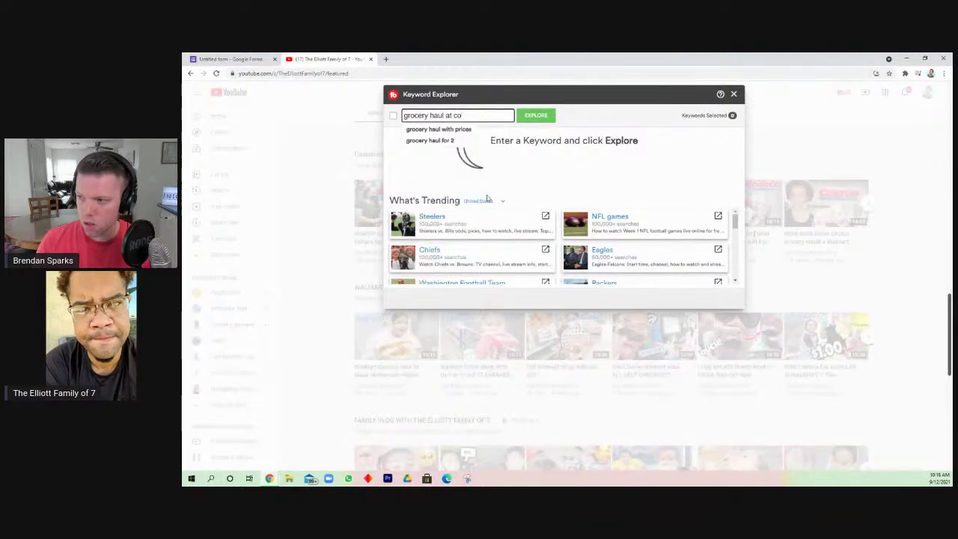
{"action": "type", "text": "sco"}
{"action": "key", "text": "Return"}
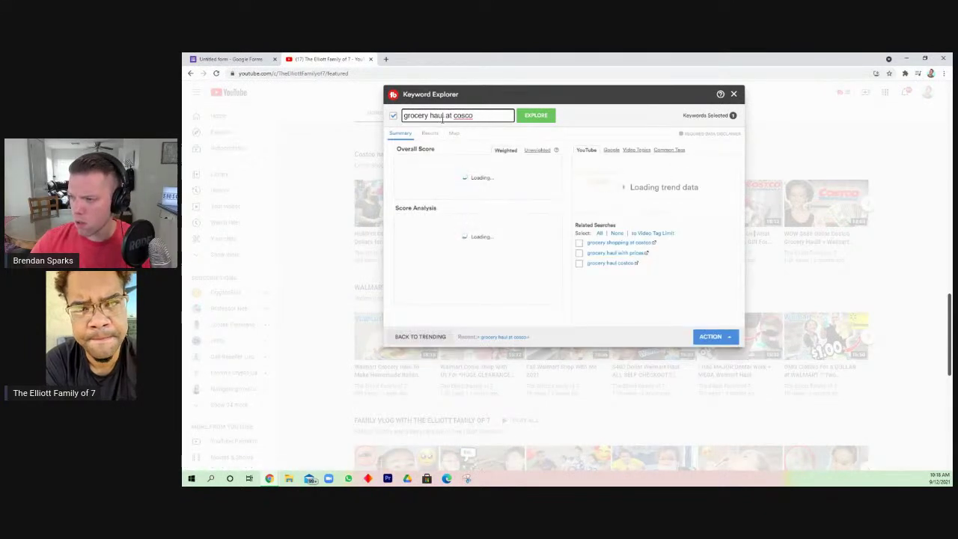
- Explore the keyword "family grocery haul at cosco" to get its score and related searches
{"action": "left_click", "coordinate": [403, 116]}
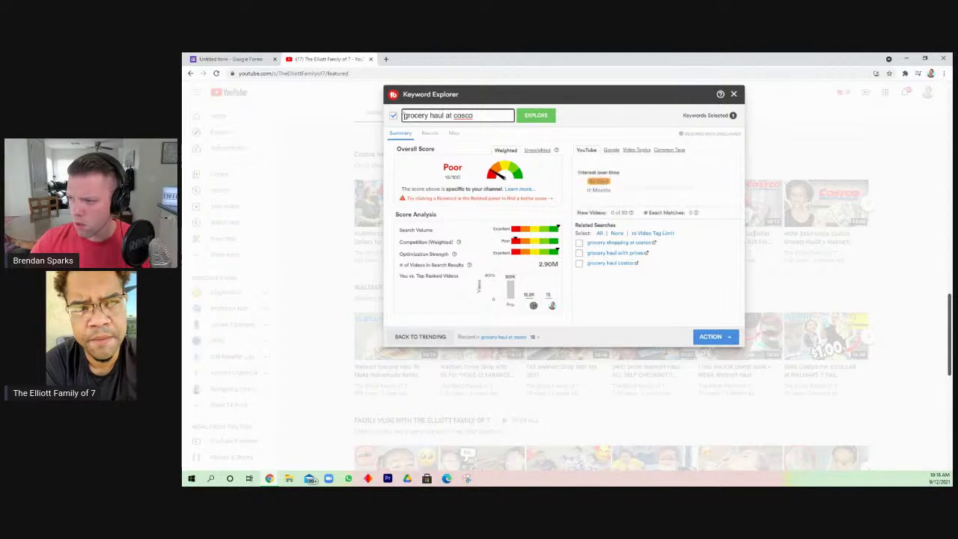
{"action": "type", "text": "family"}
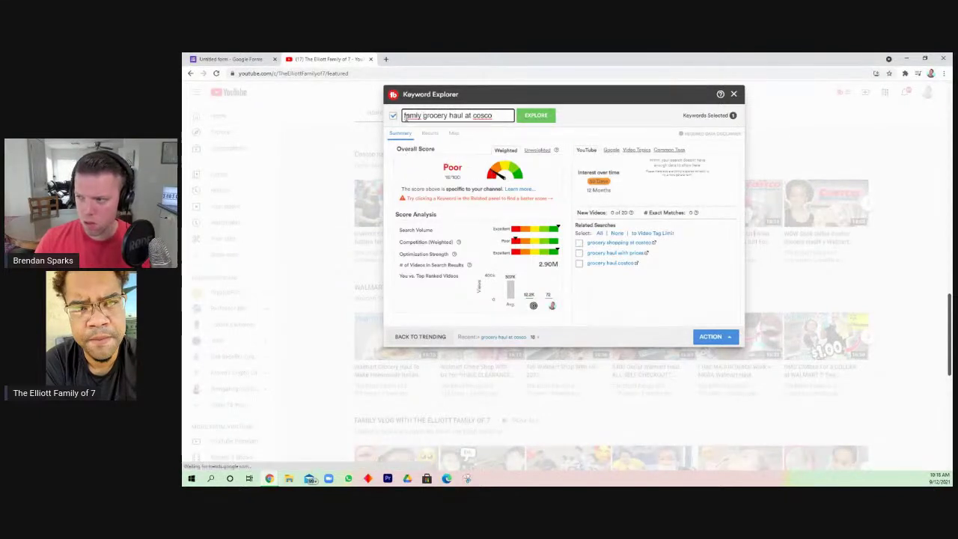
{"action": "key", "text": "Return"}
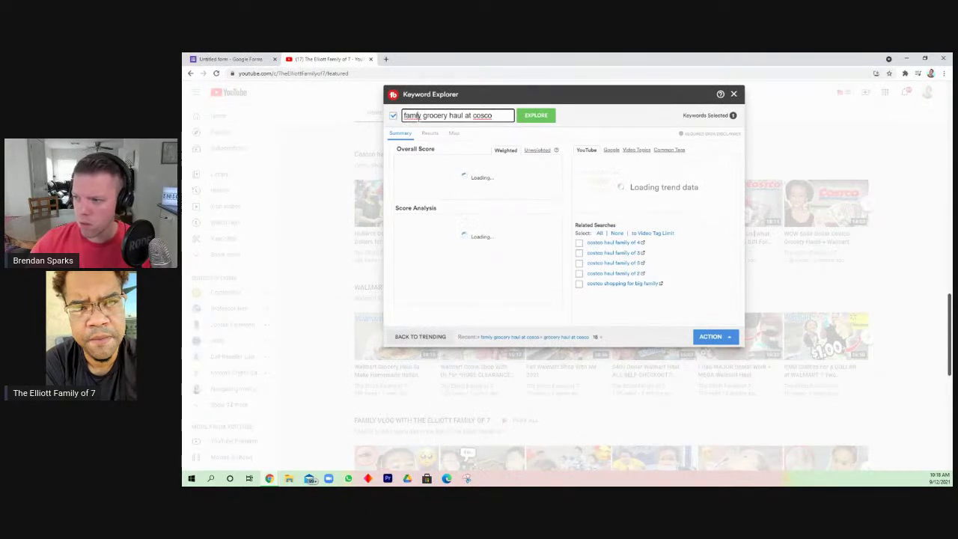
{"action": "key", "text": "End"}
{"action": "key", "text": "Left"}
{"action": "key", "text": "Left"}
{"action": "type", "text": "t"}
{"action": "key", "text": "Return"}
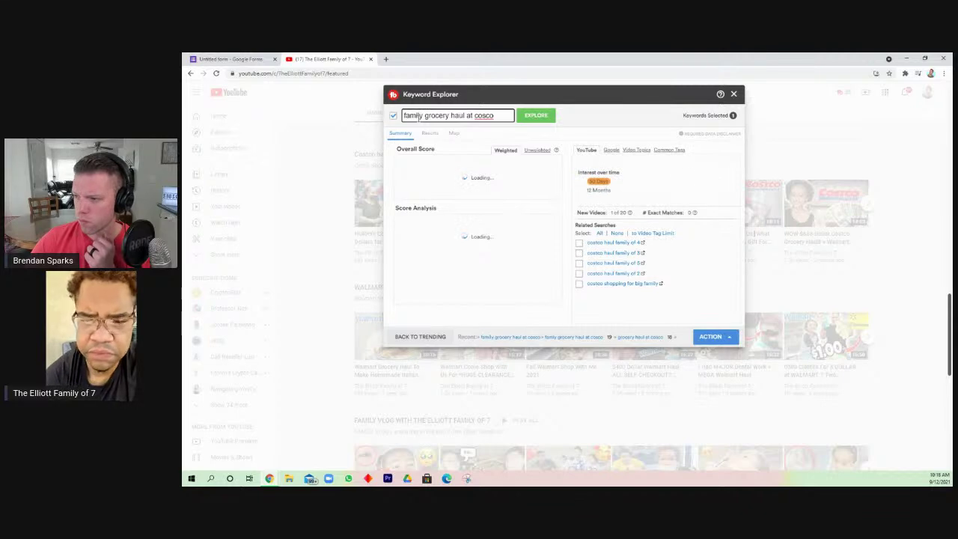
- Review the top-ranking search results for "family grocery haul at cosco"
{"action": "left_click", "coordinate": [430, 133]}
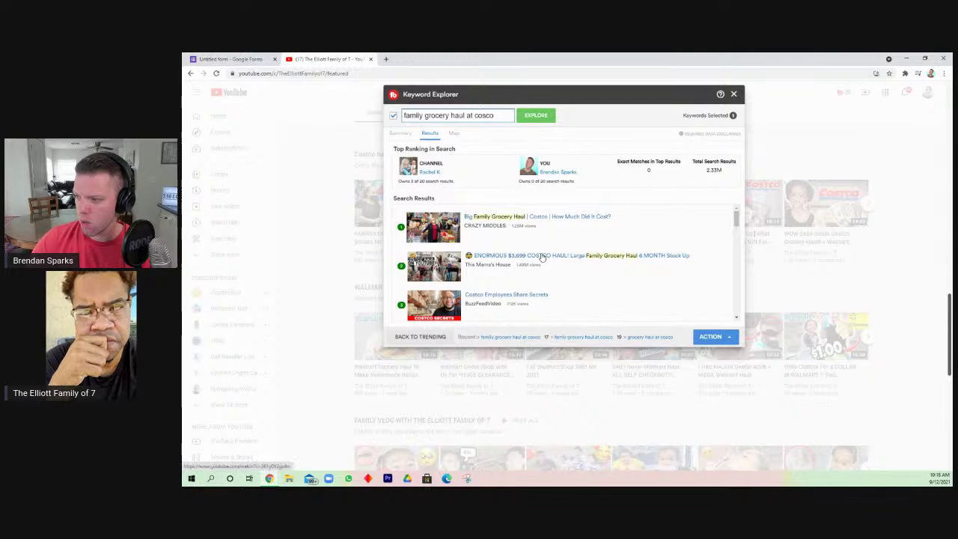
{"action": "scroll", "coordinate": [543, 257], "scroll_direction": "down", "scroll_amount": 3}
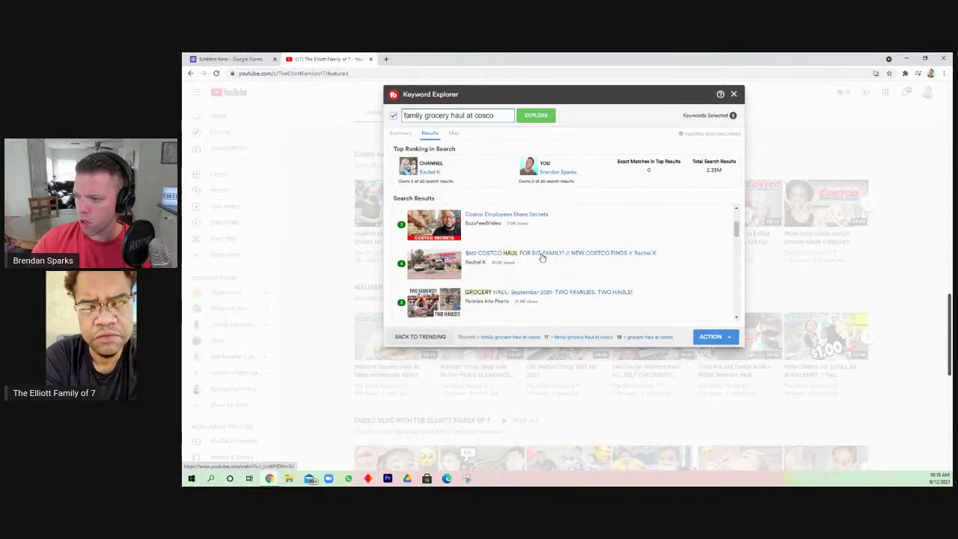
{"action": "scroll", "coordinate": [542, 258], "scroll_direction": "down", "scroll_amount": 1}
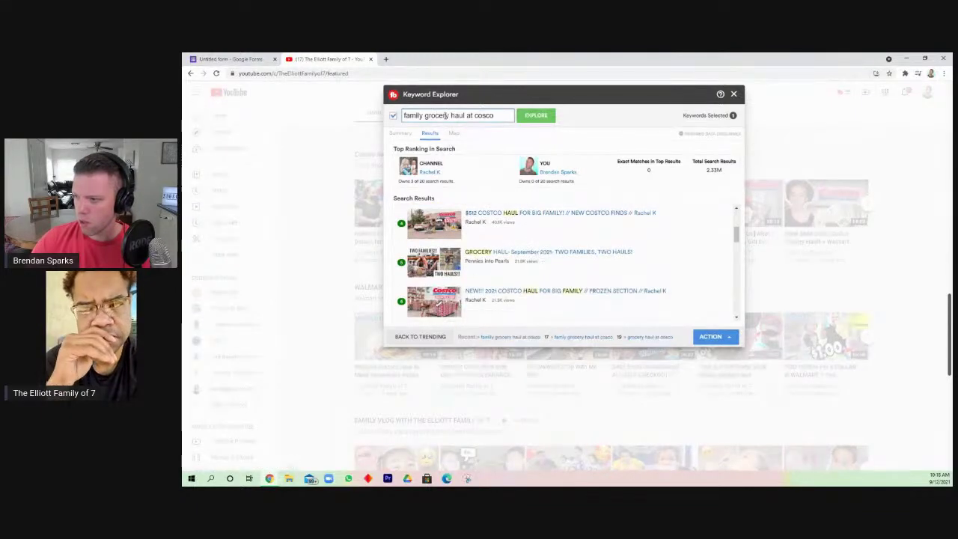
{"action": "left_click_drag", "start_coordinate": [503, 115], "coordinate": [452, 115]}
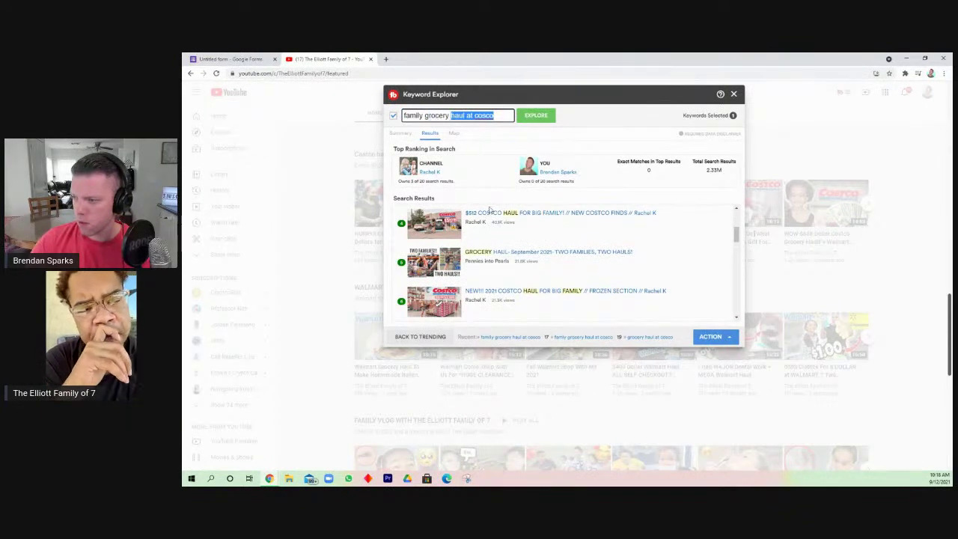
{"action": "scroll", "coordinate": [491, 217], "scroll_direction": "down", "scroll_amount": 1}
{"action": "scroll", "coordinate": [491, 217], "scroll_direction": "down", "scroll_amount": 2}
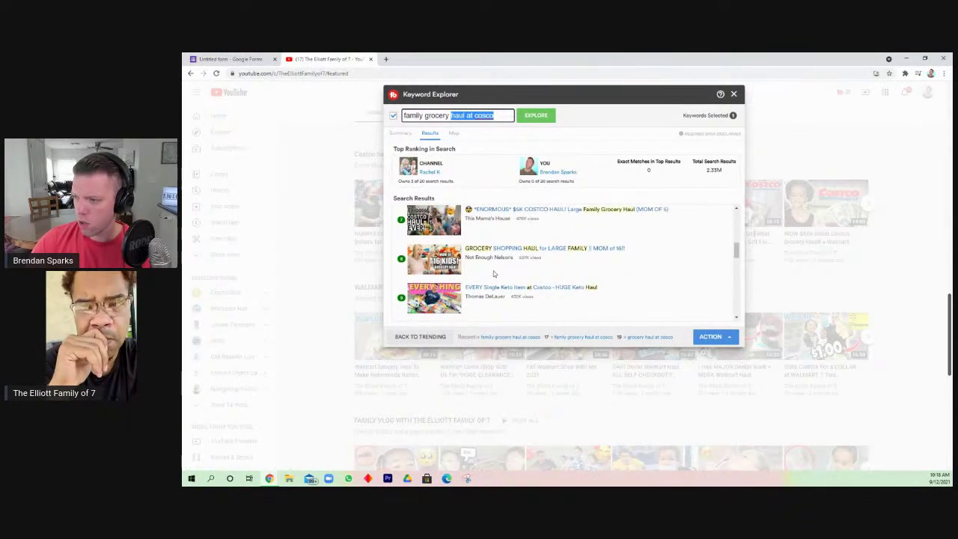
- Explore the keyword "cosco haul large family" to get its score and related searches
{"action": "left_click_drag", "start_coordinate": [494, 117], "coordinate": [364, 117]}
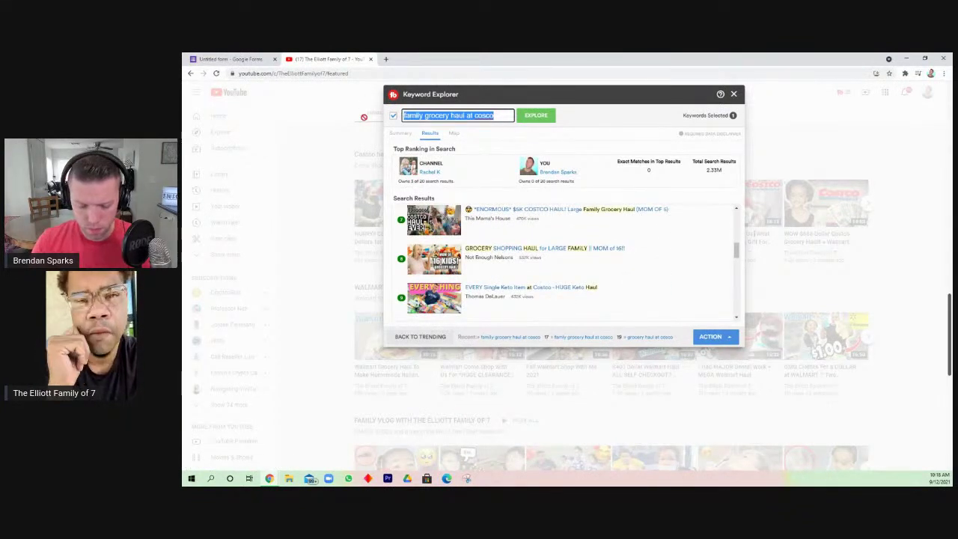
{"action": "type", "text": "cosco haul larg"}
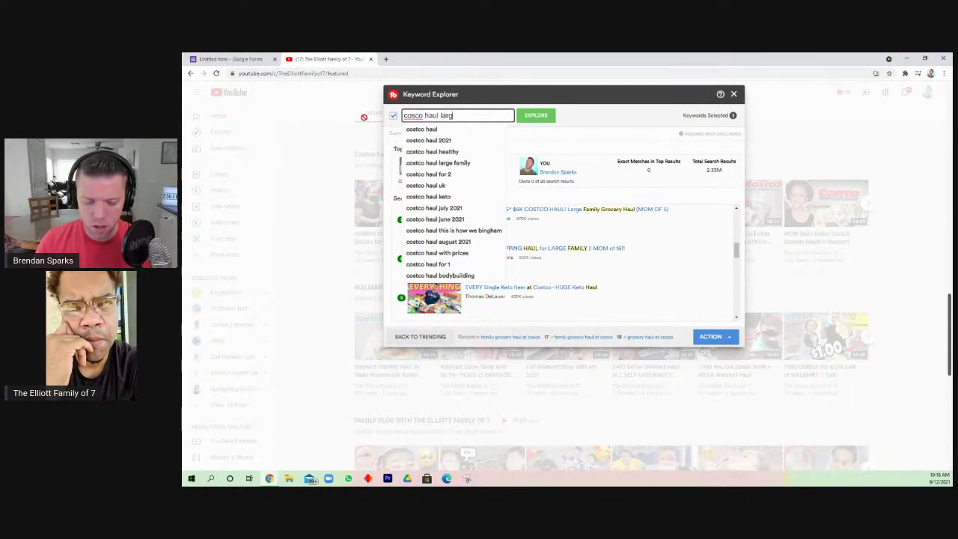
{"action": "type", "text": "y"}
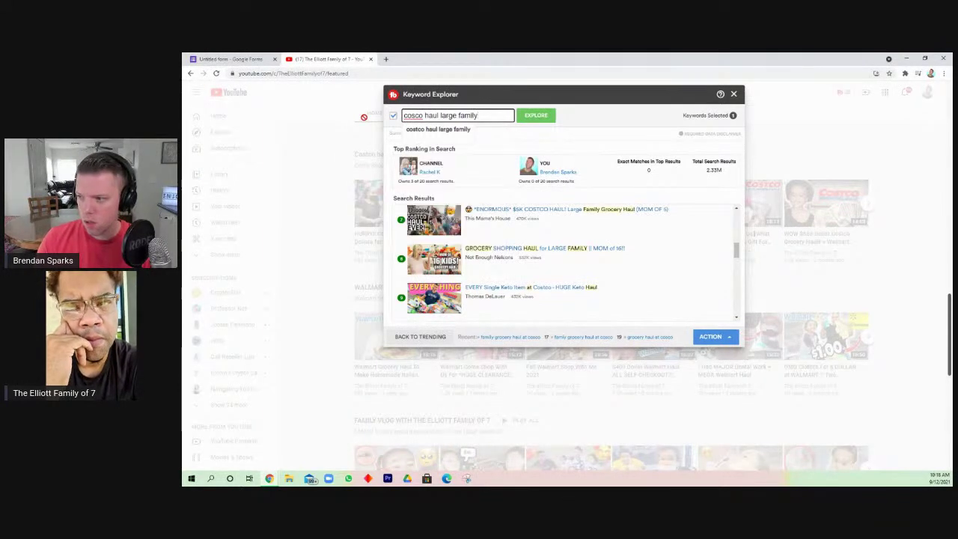
{"action": "key", "text": "Return"}
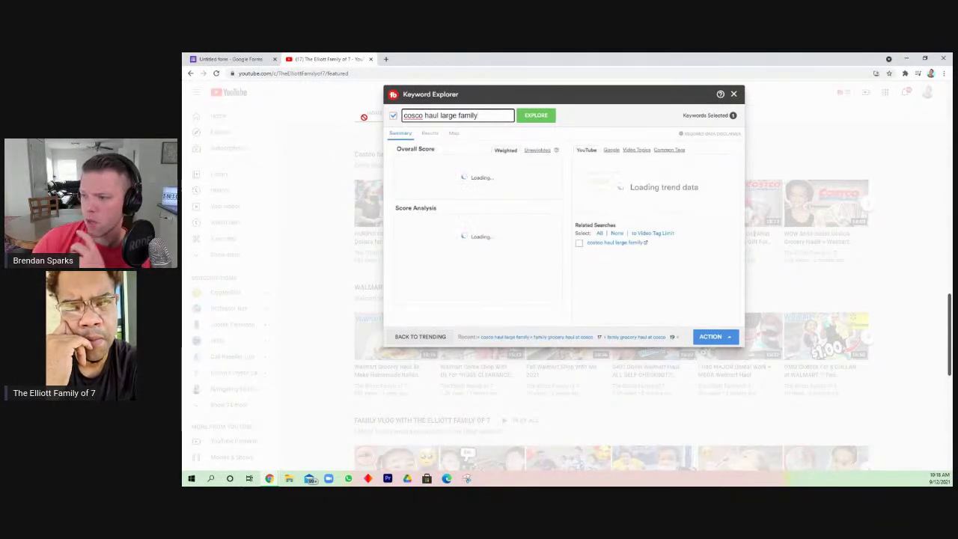
- Check the top-ranking videos for "cosco haul large family", and close the Keyword Explorer
{"action": "left_click", "coordinate": [425, 133]}
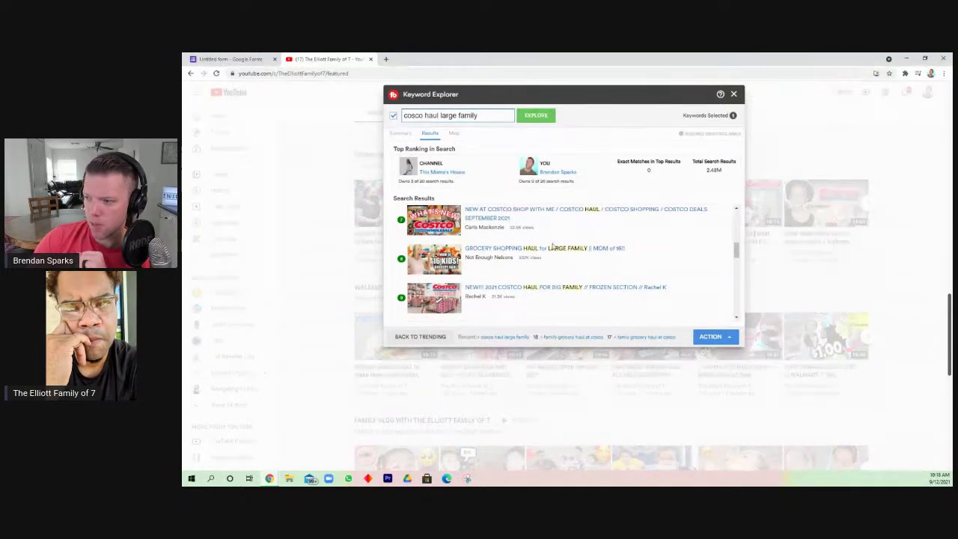
{"action": "scroll", "coordinate": [553, 247], "scroll_direction": "up", "scroll_amount": 5}
{"action": "scroll", "coordinate": [552, 247], "scroll_direction": "up", "scroll_amount": 3}
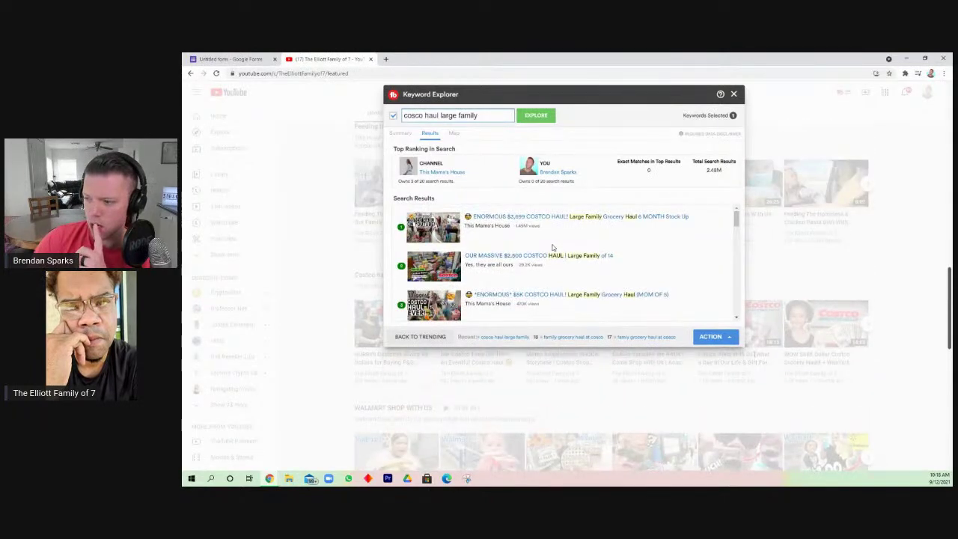
{"action": "left_click", "coordinate": [734, 94]}
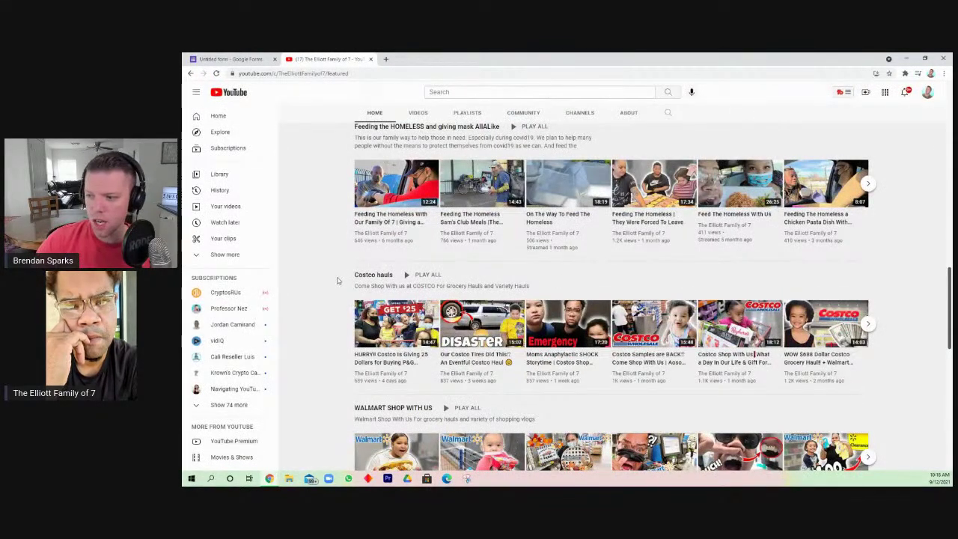
- Highlight the Costco hauls playlist title on the channel's home page, and clear the selection
{"action": "left_click_drag", "start_coordinate": [338, 278], "coordinate": [399, 276]}
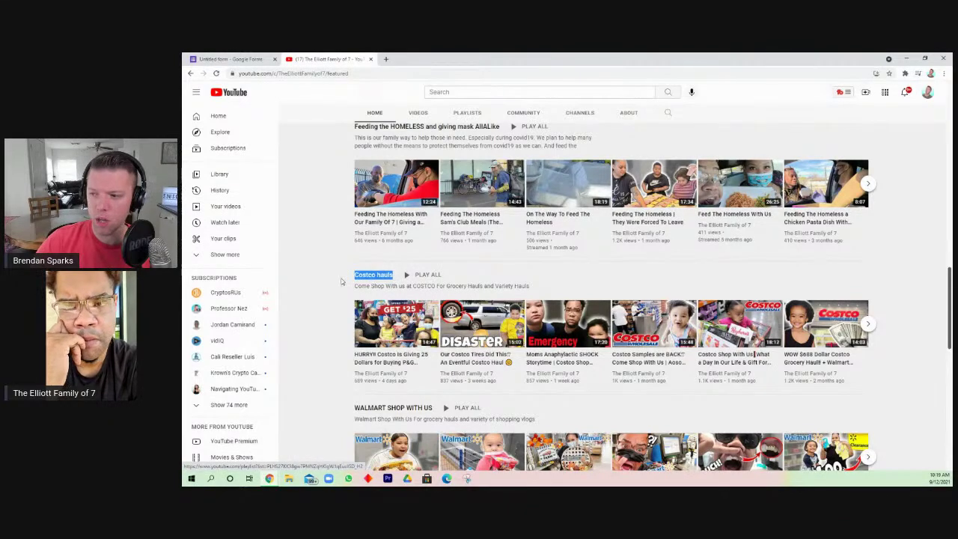
{"action": "left_click_drag", "start_coordinate": [333, 273], "coordinate": [393, 276]}
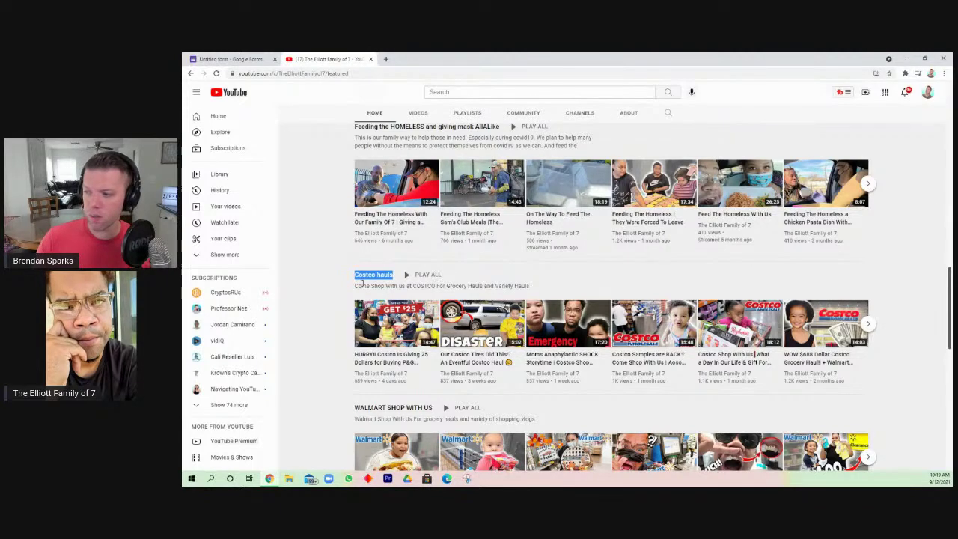
{"action": "left_click", "coordinate": [345, 286]}
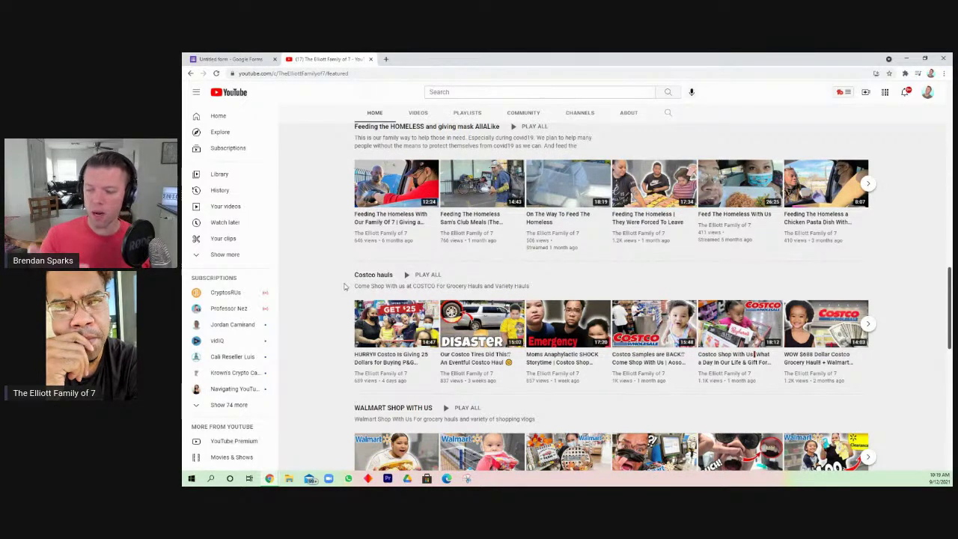
- Review the home page's lower sections from Walmart Shop With Us through Family Vlog, Popular uploads and Featured Channels
{"action": "scroll", "coordinate": [345, 286], "scroll_direction": "down", "scroll_amount": 1}
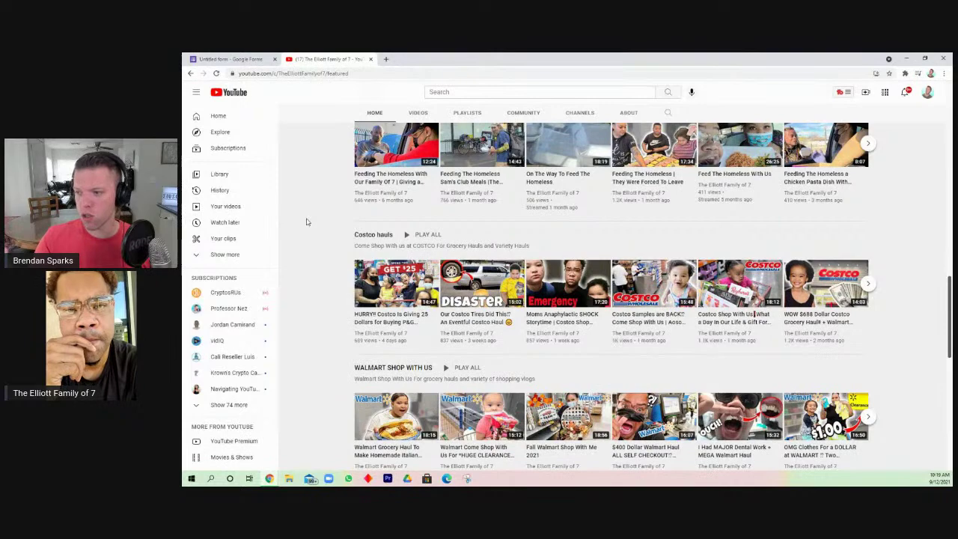
{"action": "scroll", "coordinate": [306, 221], "scroll_direction": "down", "scroll_amount": 5}
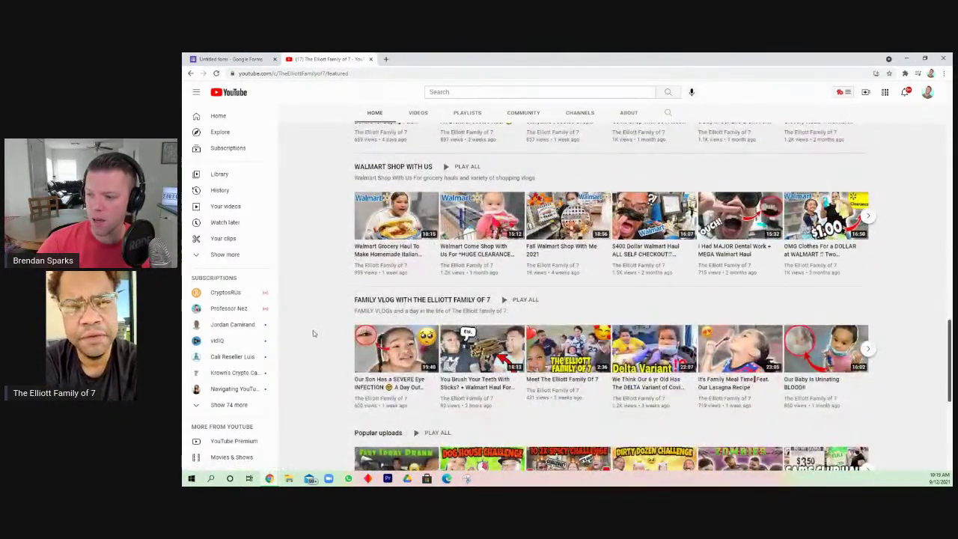
{"action": "scroll", "coordinate": [368, 307], "scroll_direction": "down", "scroll_amount": 2}
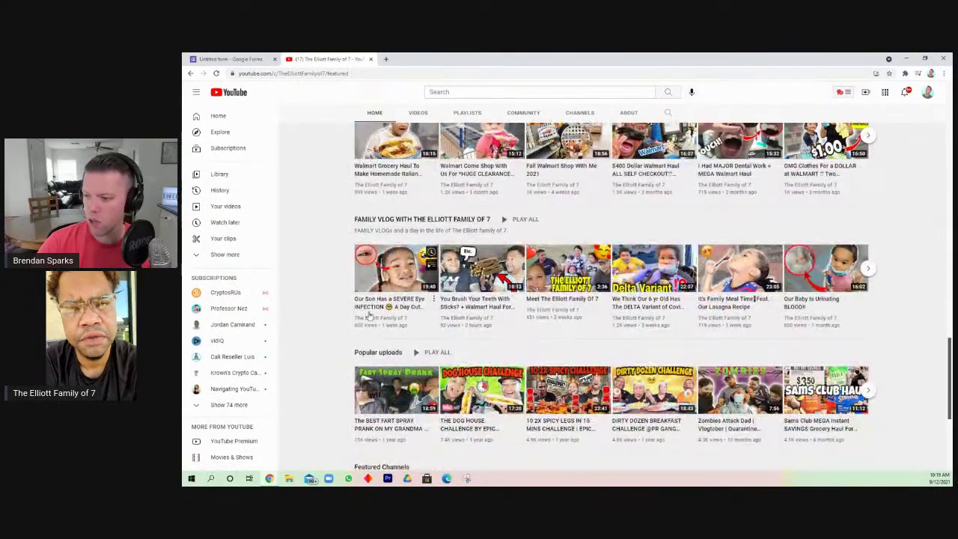
{"action": "scroll", "coordinate": [368, 316], "scroll_direction": "down", "scroll_amount": 3}
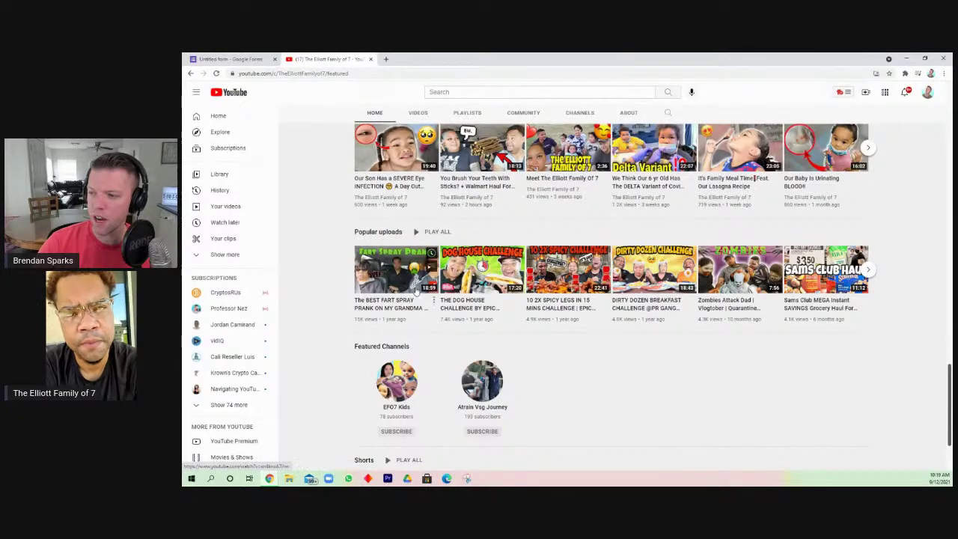
- Examine the upper part of the home page again: channel keywords, featured video, Start Here And Subscribe and Uploads
{"action": "scroll", "coordinate": [417, 290], "scroll_direction": "up", "scroll_amount": 10}
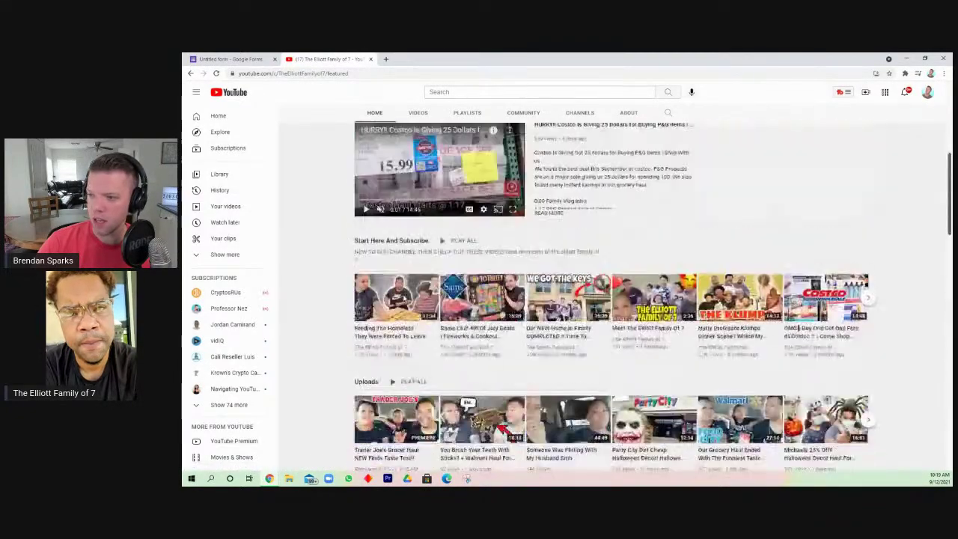
{"action": "scroll", "coordinate": [386, 350], "scroll_direction": "up", "scroll_amount": 3}
{"action": "scroll", "coordinate": [386, 350], "scroll_direction": "down", "scroll_amount": 2}
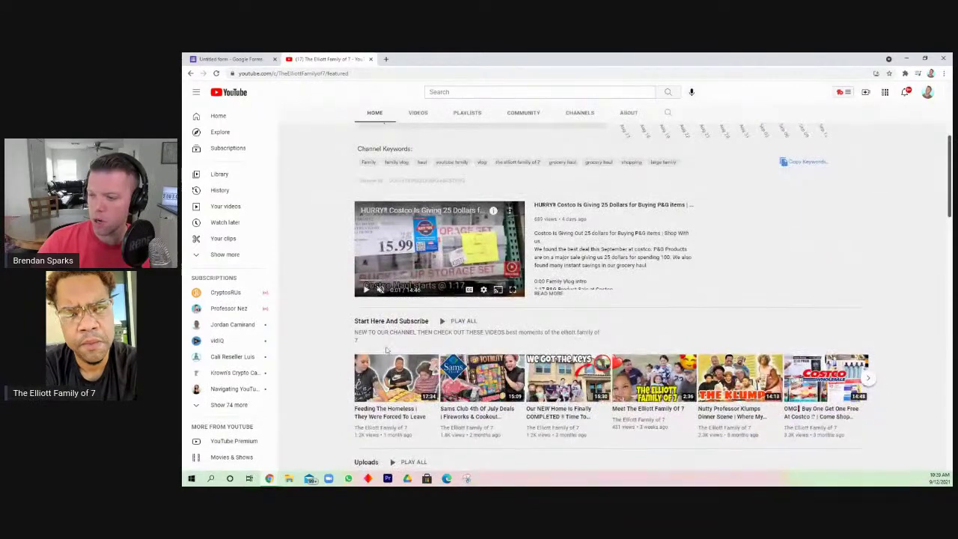
{"action": "scroll", "coordinate": [372, 287], "scroll_direction": "up", "scroll_amount": 2}
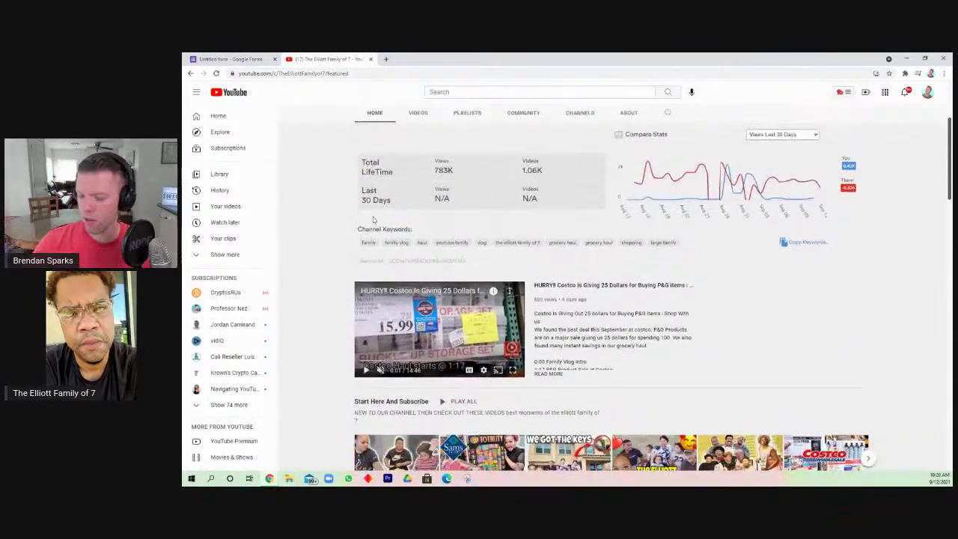
{"action": "scroll", "coordinate": [373, 219], "scroll_direction": "down", "scroll_amount": 3}
{"action": "scroll", "coordinate": [637, 263], "scroll_direction": "down", "scroll_amount": 1}
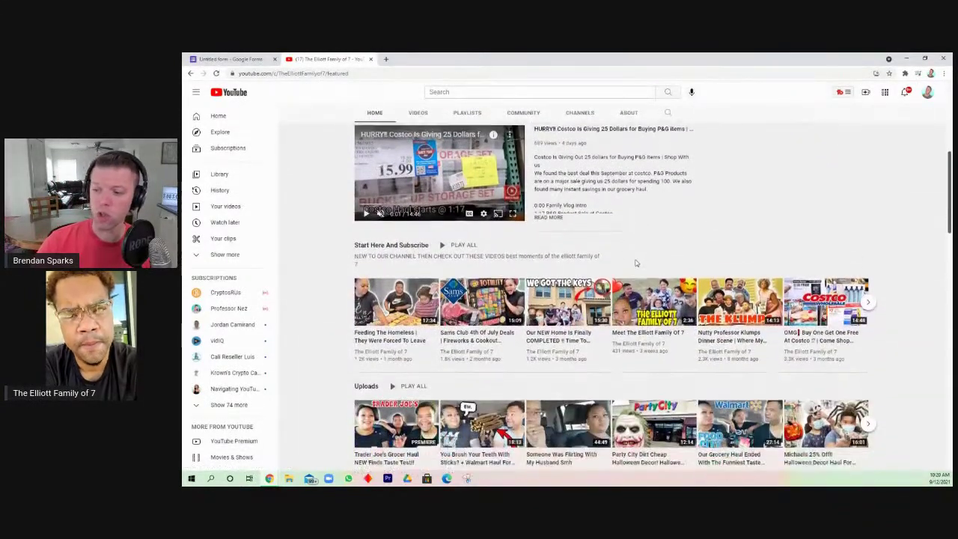
{"action": "scroll", "coordinate": [636, 263], "scroll_direction": "down", "scroll_amount": 2}
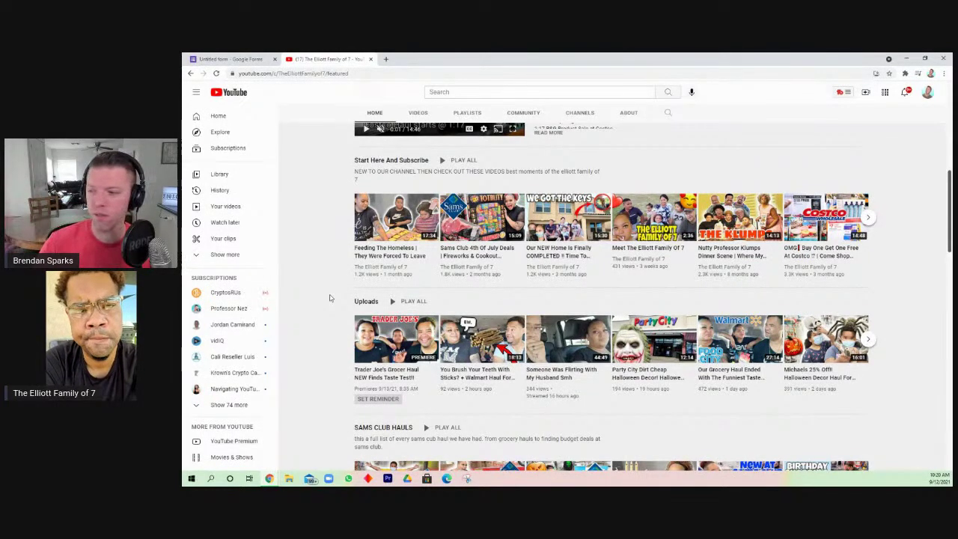
- Open the channel's Videos page and review the titles, thumbnails and view counts of the recent uploads
{"action": "scroll", "coordinate": [425, 269], "scroll_direction": "up", "scroll_amount": 5}
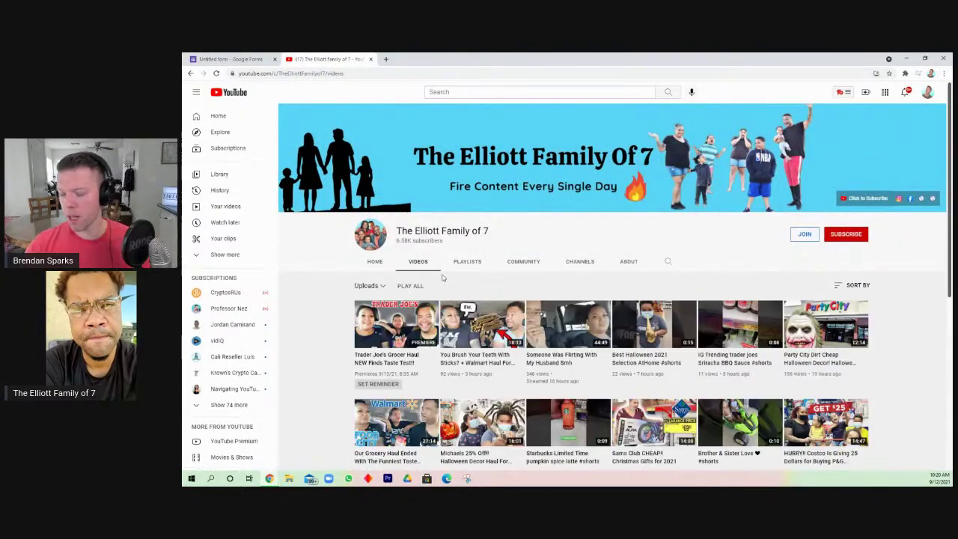
{"action": "scroll", "coordinate": [426, 269], "scroll_direction": "down", "scroll_amount": 1}
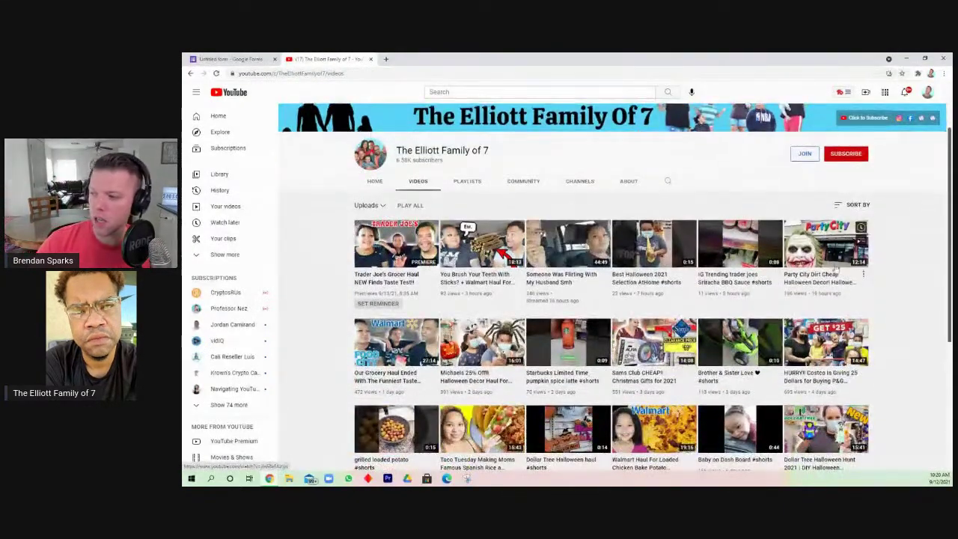
{"action": "scroll", "coordinate": [886, 311], "scroll_direction": "down", "scroll_amount": 1}
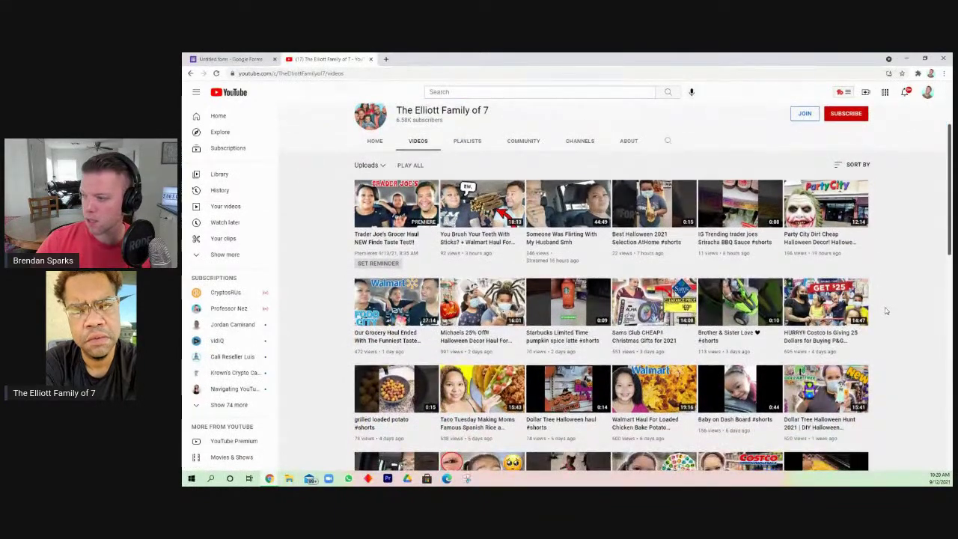
{"action": "scroll", "coordinate": [886, 310], "scroll_direction": "down", "scroll_amount": 1}
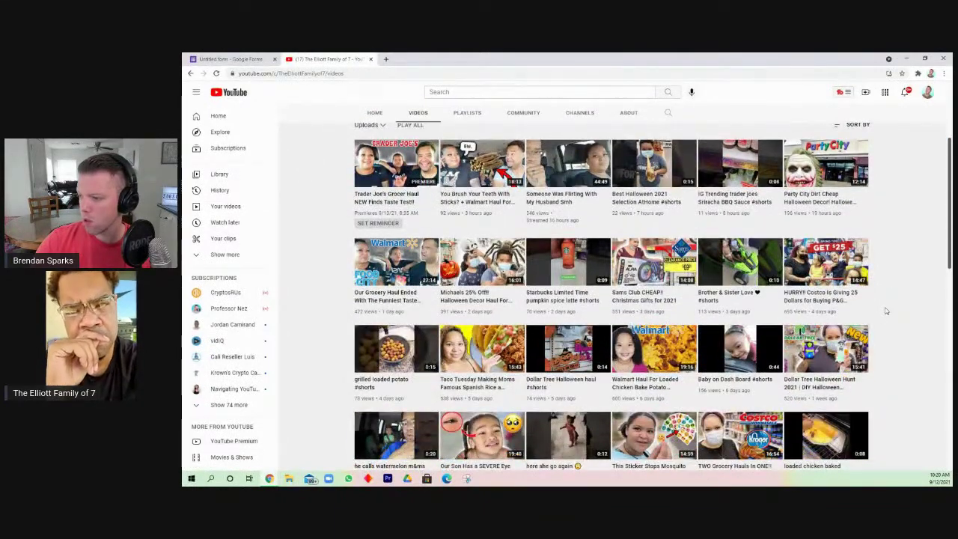
{"action": "scroll", "coordinate": [885, 310], "scroll_direction": "down", "scroll_amount": 1}
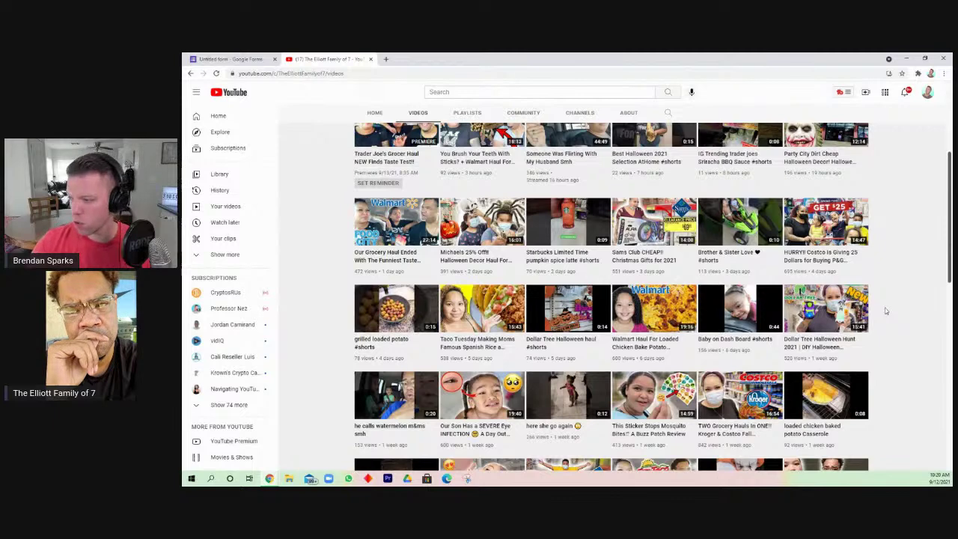
{"action": "scroll", "coordinate": [885, 311], "scroll_direction": "up", "scroll_amount": 1}
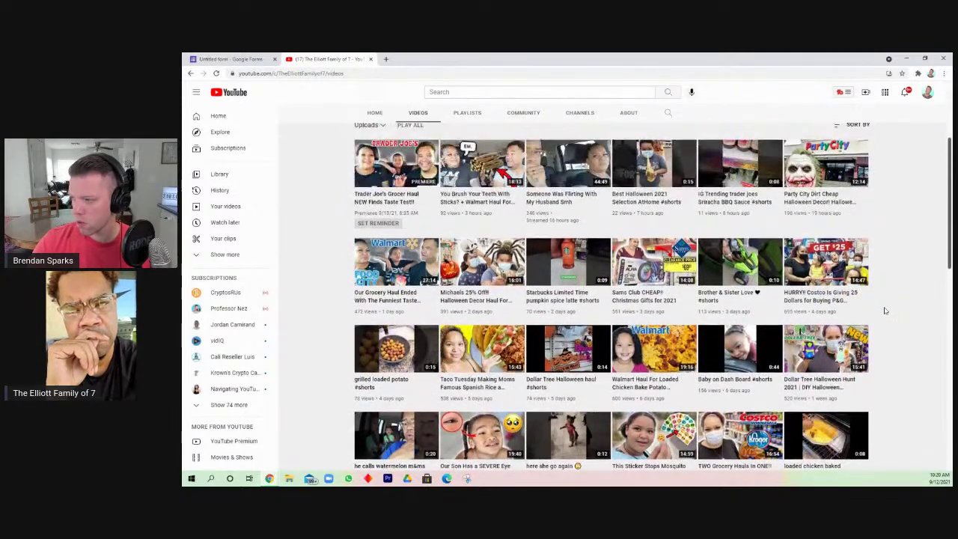
{"action": "scroll", "coordinate": [886, 311], "scroll_direction": "up", "scroll_amount": 1}
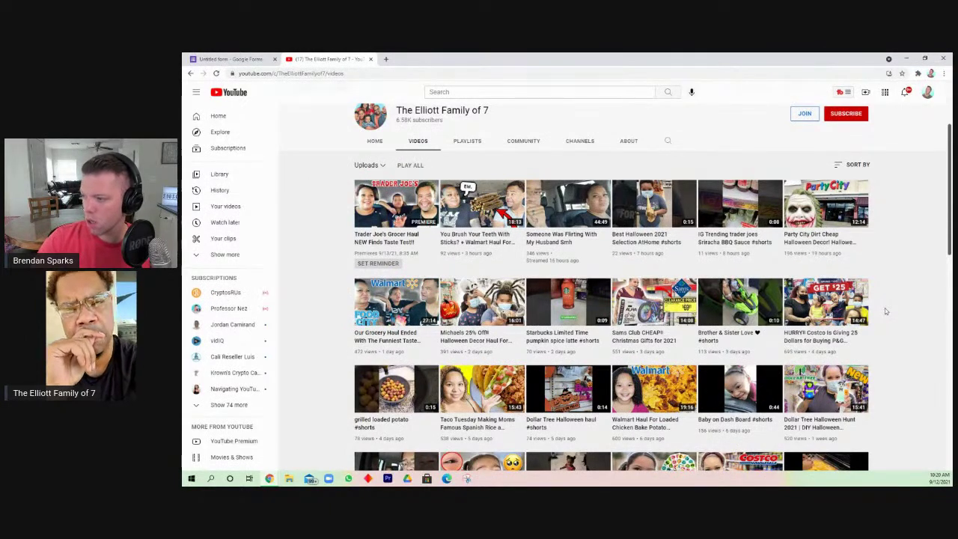
- Examine the titles, thumbnails and view counts of the channel's uploads from the past three weeks, returning to the newest ones
{"action": "scroll", "coordinate": [885, 310], "scroll_direction": "down", "scroll_amount": 2}
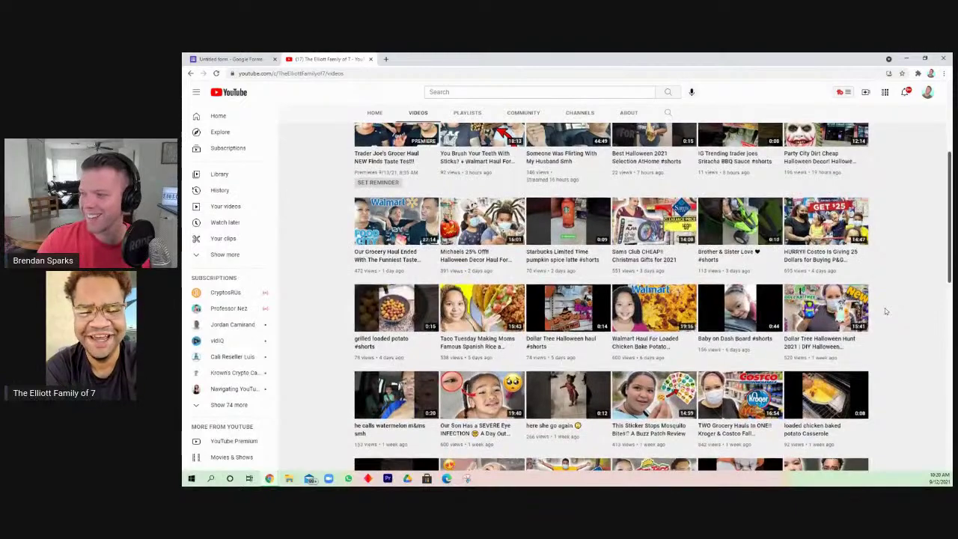
{"action": "scroll", "coordinate": [885, 311], "scroll_direction": "down", "scroll_amount": 1}
{"action": "scroll", "coordinate": [886, 311], "scroll_direction": "up", "scroll_amount": 2}
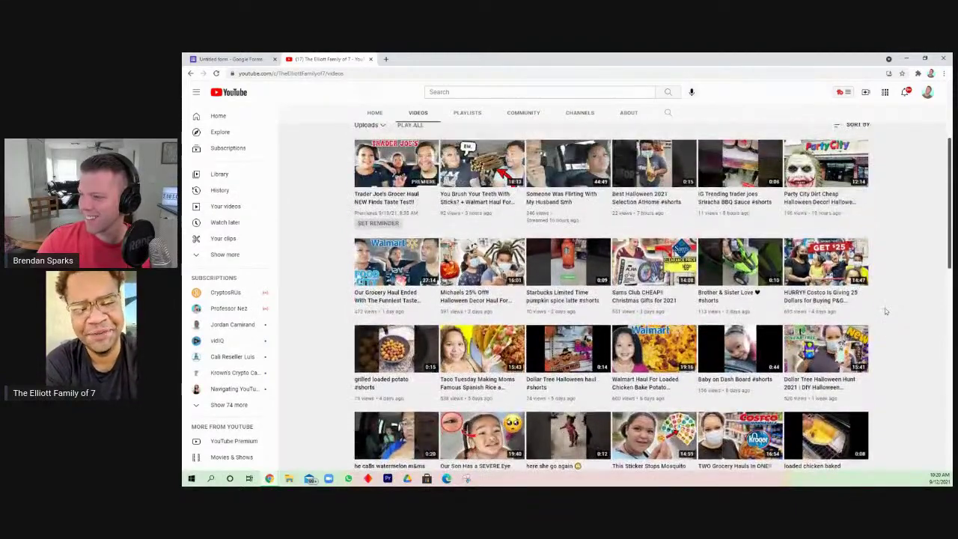
{"action": "scroll", "coordinate": [885, 310], "scroll_direction": "down", "scroll_amount": 3}
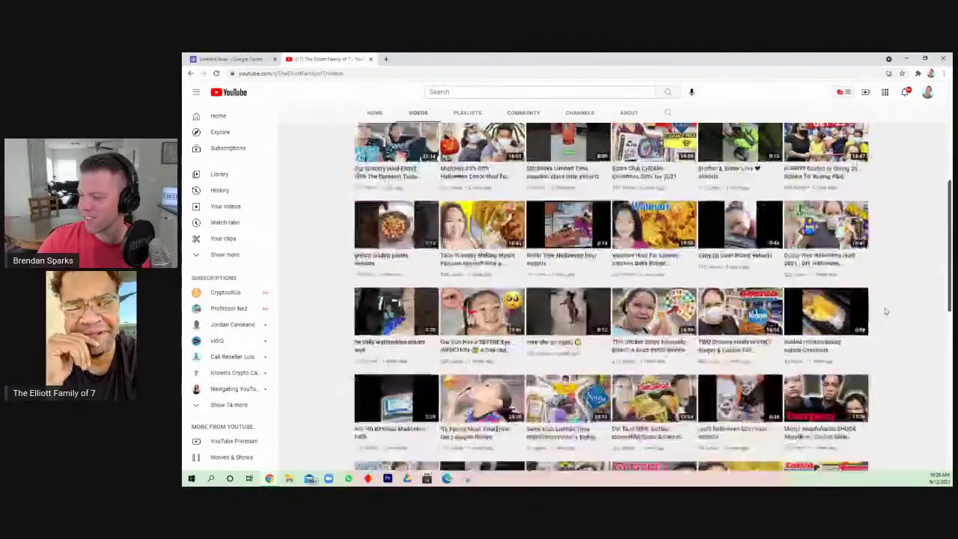
{"action": "scroll", "coordinate": [886, 311], "scroll_direction": "down", "scroll_amount": 2}
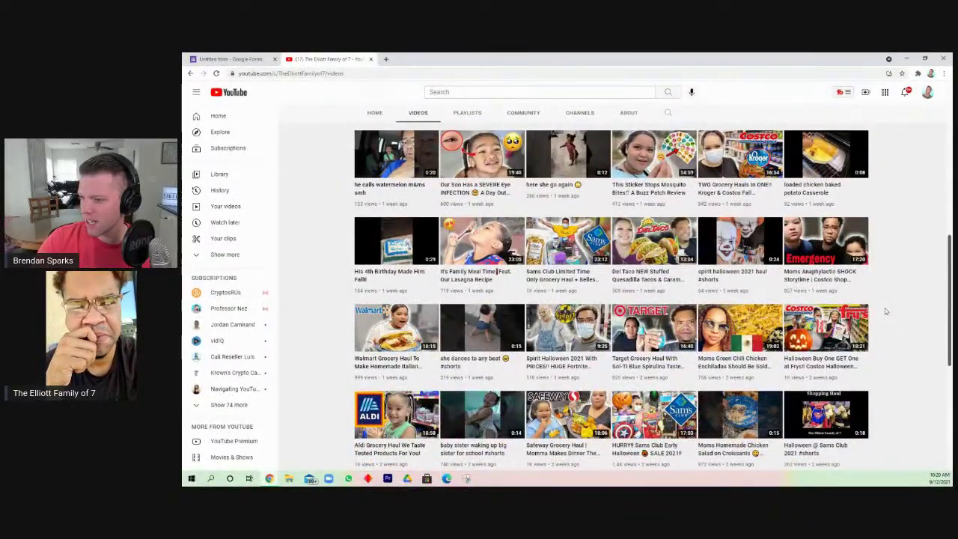
{"action": "scroll", "coordinate": [885, 311], "scroll_direction": "down", "scroll_amount": 2}
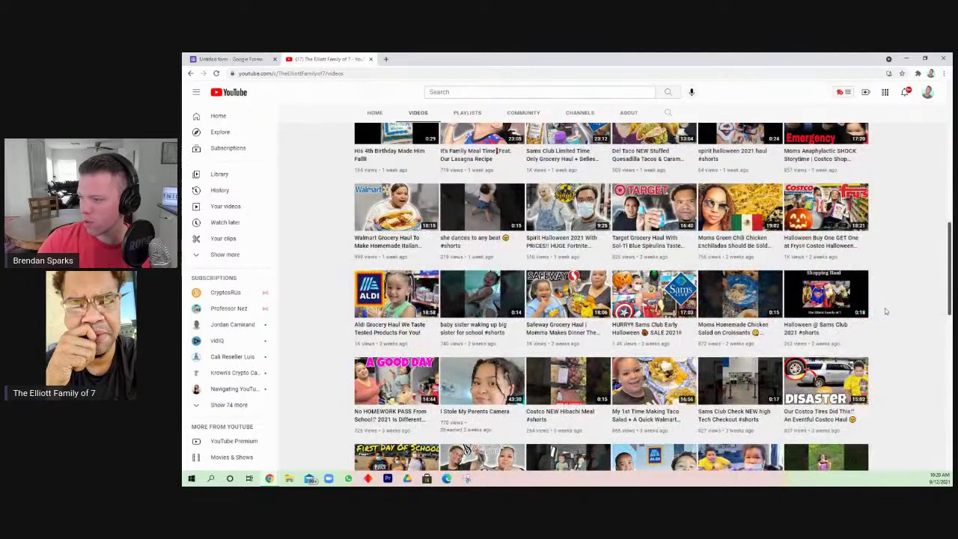
{"action": "scroll", "coordinate": [886, 311], "scroll_direction": "down", "scroll_amount": 1}
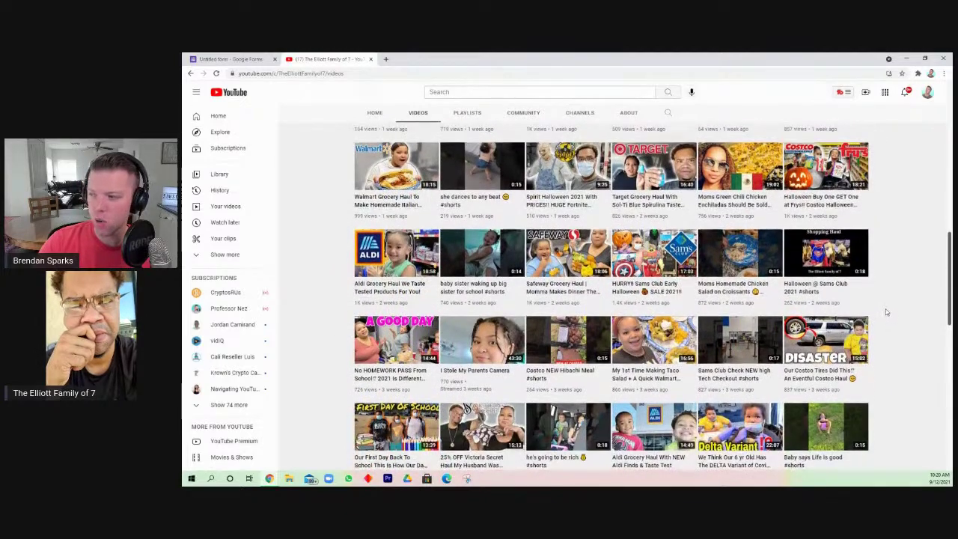
{"action": "scroll", "coordinate": [886, 311], "scroll_direction": "up", "scroll_amount": 4}
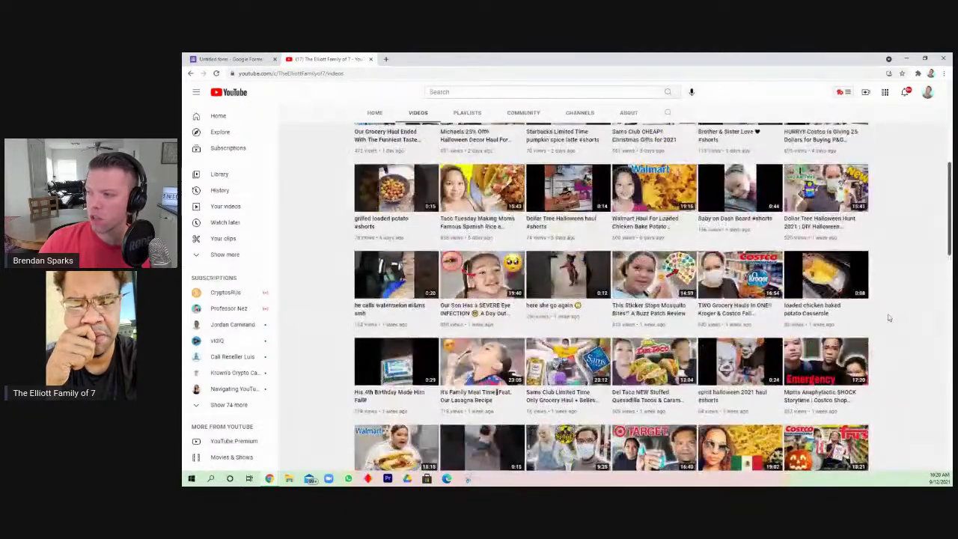
{"action": "scroll", "coordinate": [887, 320], "scroll_direction": "up", "scroll_amount": 2}
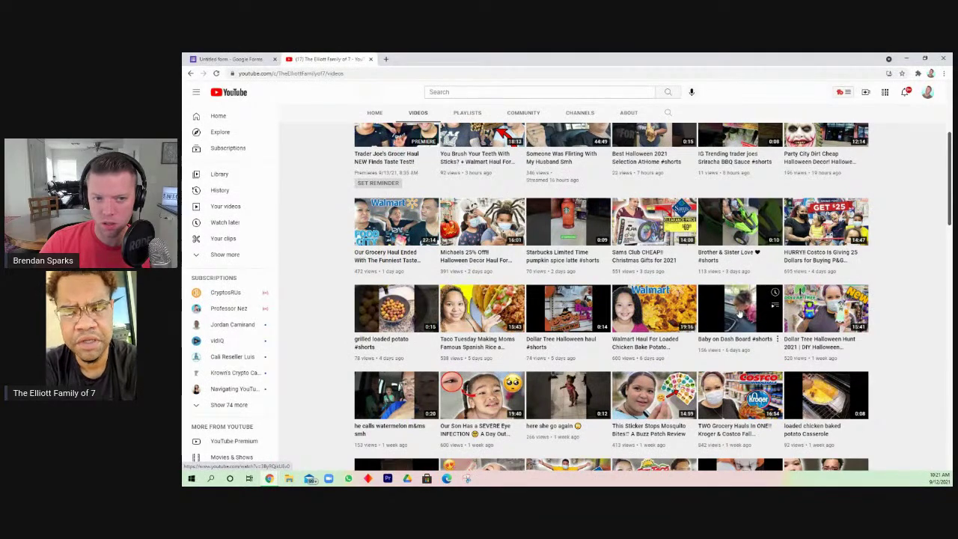
- Review the channel's older uploads on the Videos page, back to those from a month ago
{"action": "scroll", "coordinate": [886, 315], "scroll_direction": "down", "scroll_amount": 4}
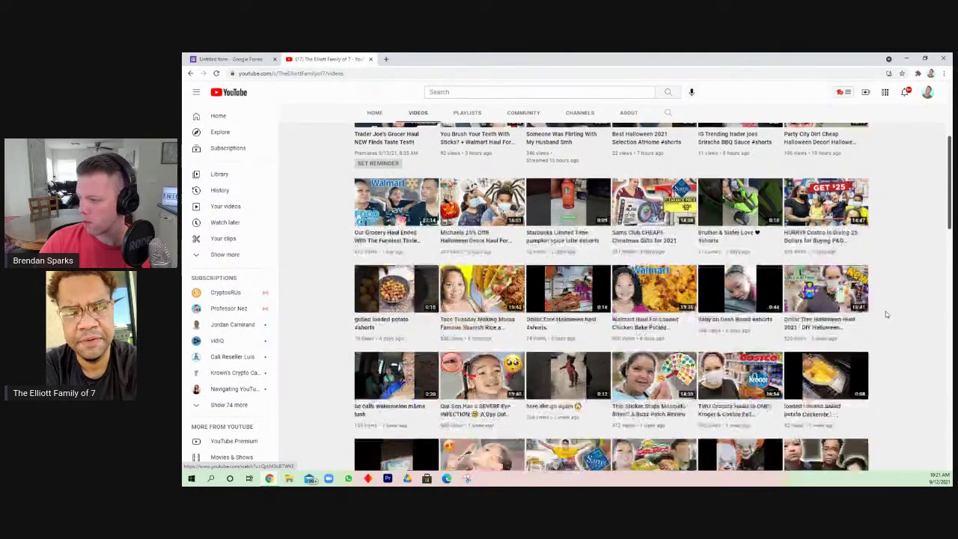
{"action": "scroll", "coordinate": [887, 314], "scroll_direction": "down", "scroll_amount": 4}
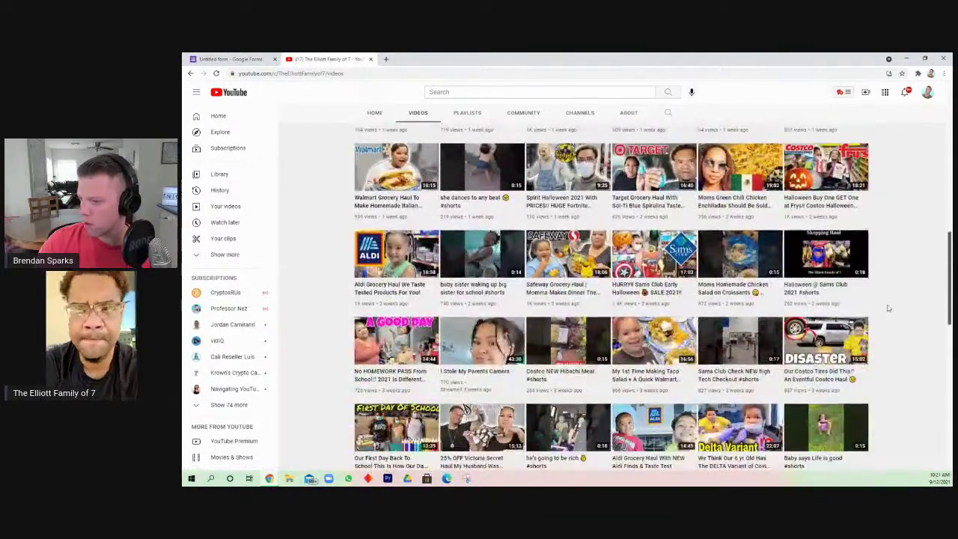
{"action": "scroll", "coordinate": [888, 308], "scroll_direction": "down", "scroll_amount": 4}
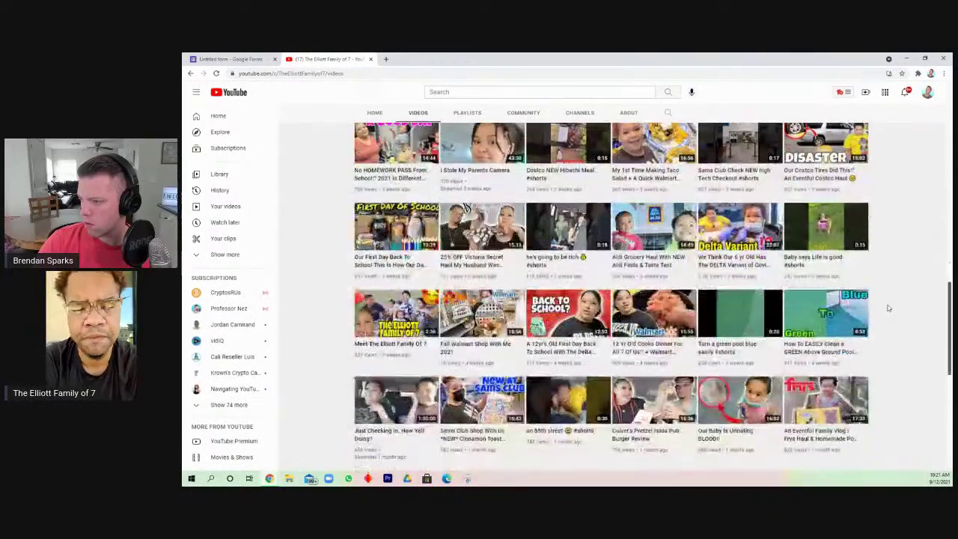
{"action": "scroll", "coordinate": [889, 307], "scroll_direction": "down", "scroll_amount": 1}
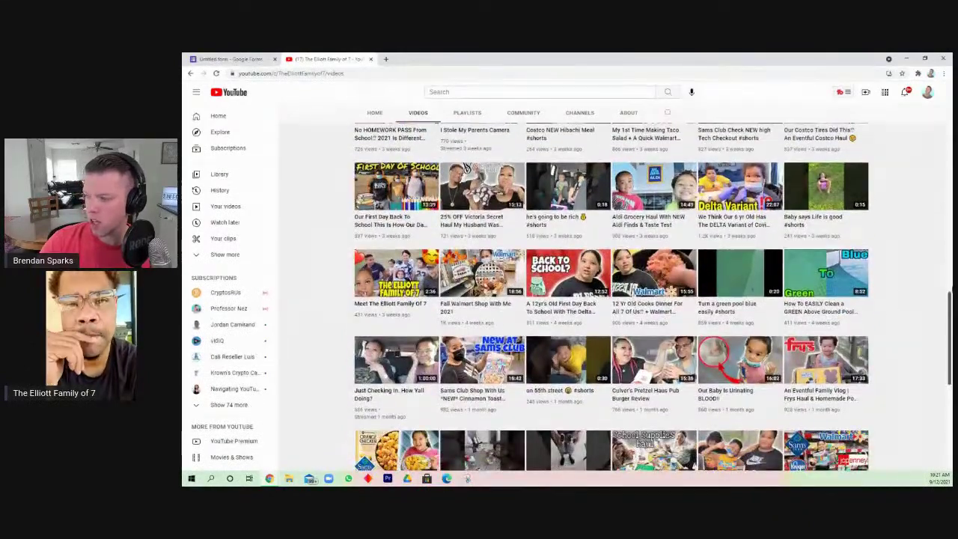
{"action": "scroll", "coordinate": [950, 314], "scroll_direction": "down", "scroll_amount": 1}
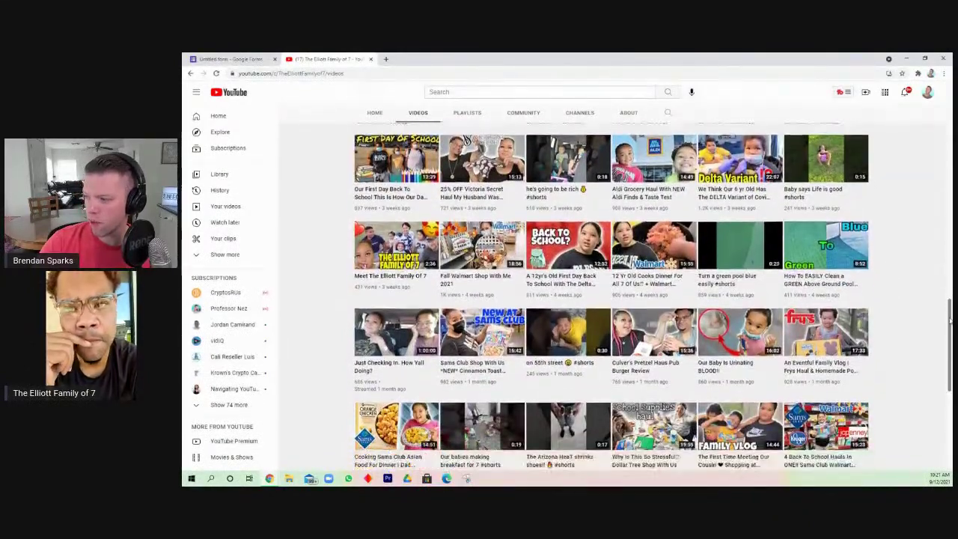
- Open TubeBuddy's Keyword Explorer and explore the keyword "grocery haul with a large family"
{"action": "left_click", "coordinate": [851, 94]}
{"action": "left_click", "coordinate": [868, 193]}
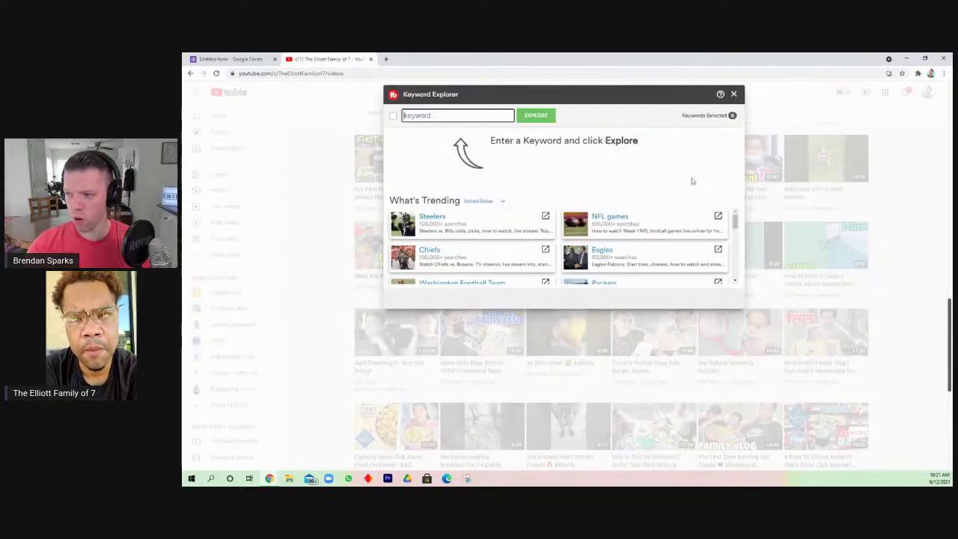
{"action": "type", "text": "gr"}
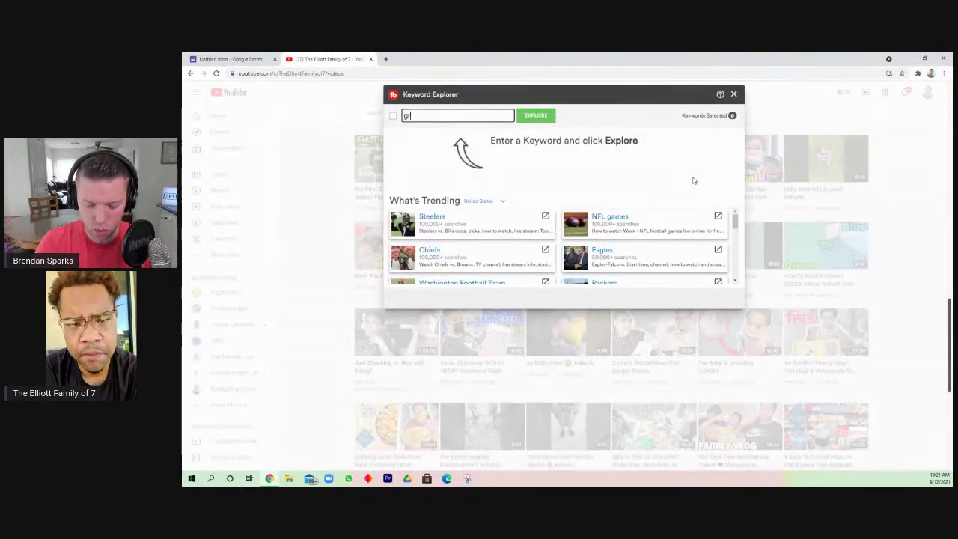
{"action": "type", "text": "ocery haul"}
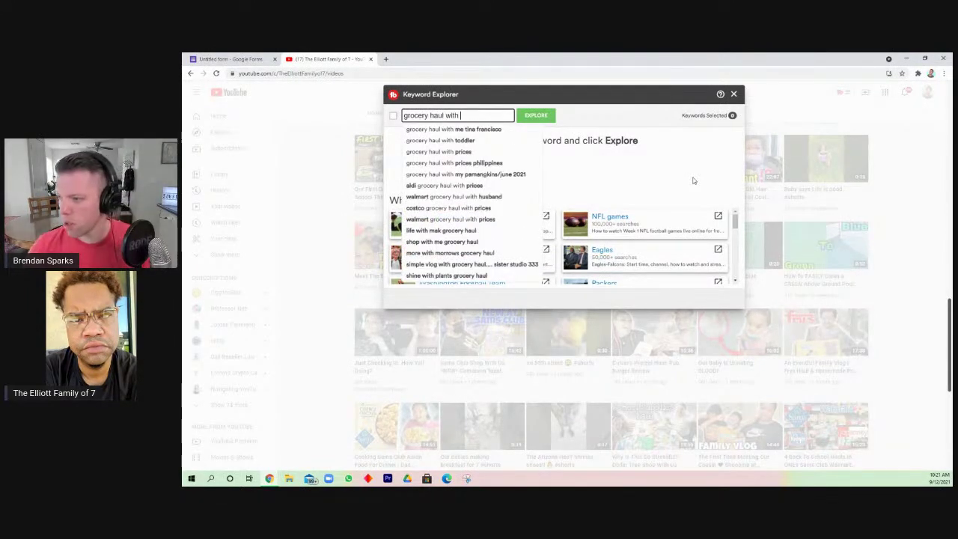
{"action": "type", "text": "with a larg"}
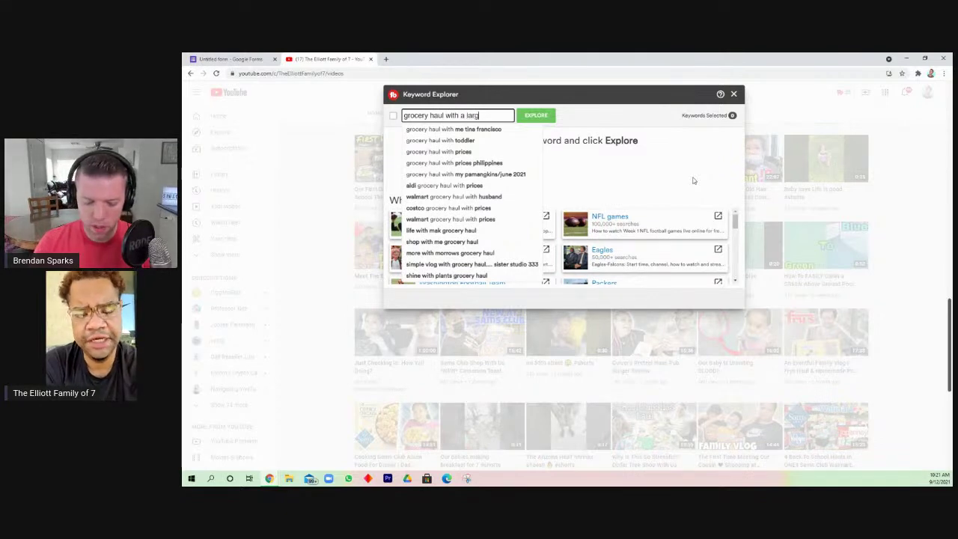
{"action": "type", "text": "e family"}
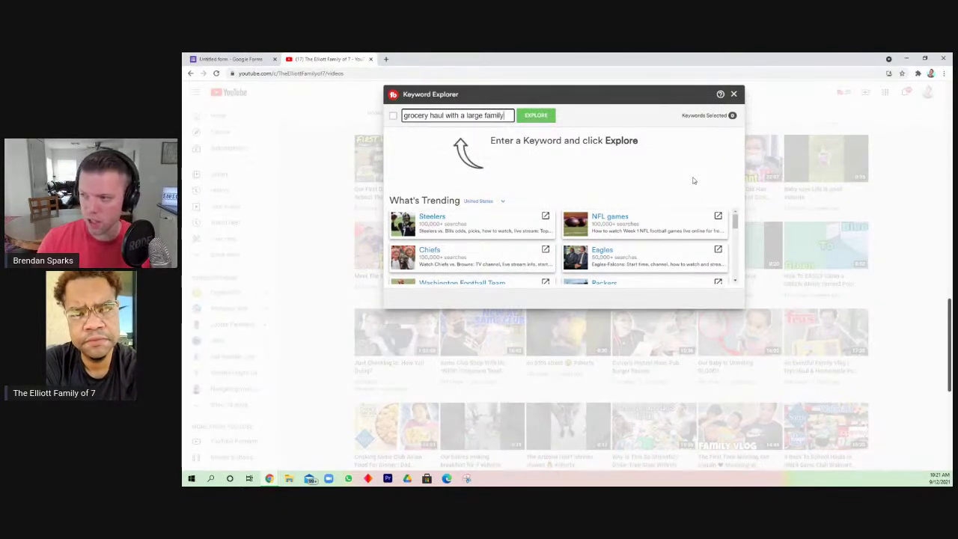
{"action": "key", "text": "Return"}
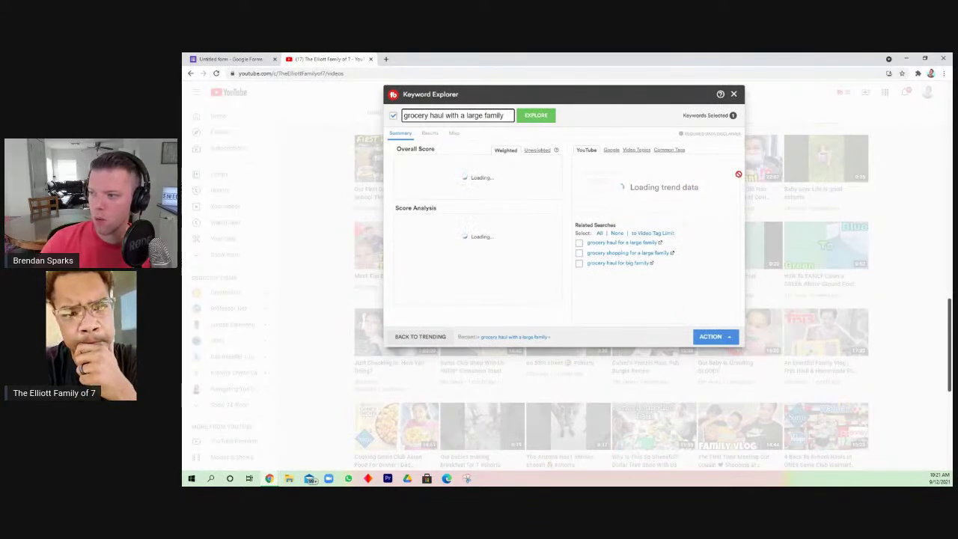
- Explore the related search "grocery shopping for a large family" and review the top-ranking videos in its results
{"action": "left_click", "coordinate": [598, 253]}
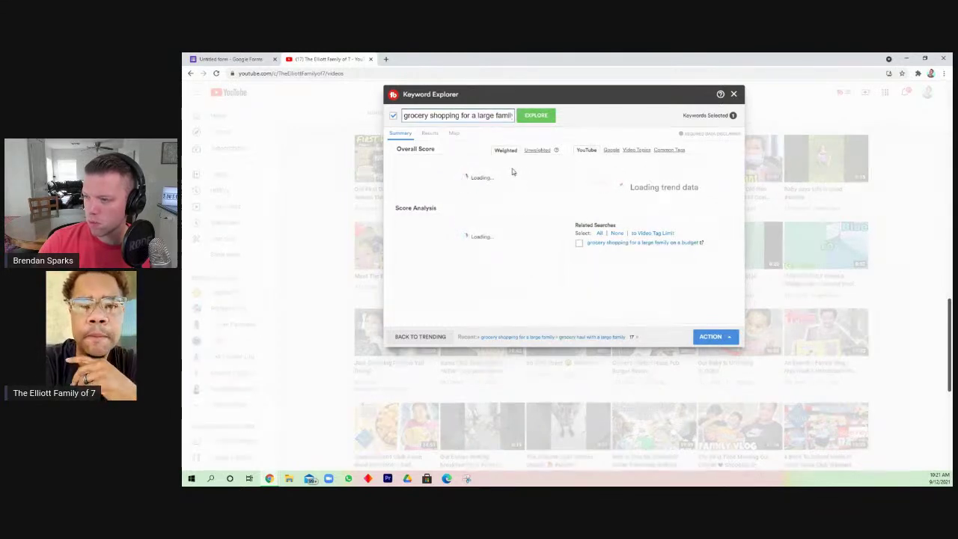
{"action": "left_click", "coordinate": [429, 133]}
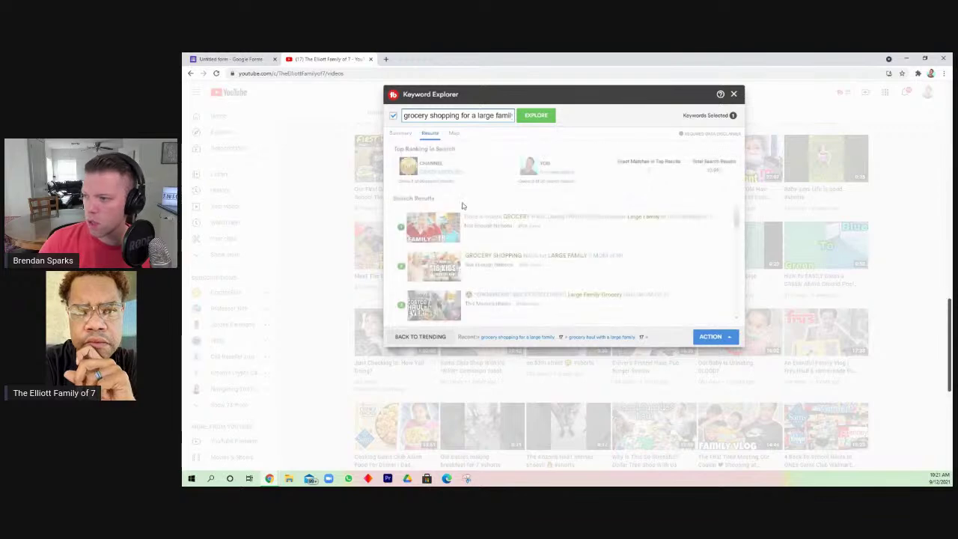
{"action": "scroll", "coordinate": [523, 256], "scroll_direction": "down", "scroll_amount": 2}
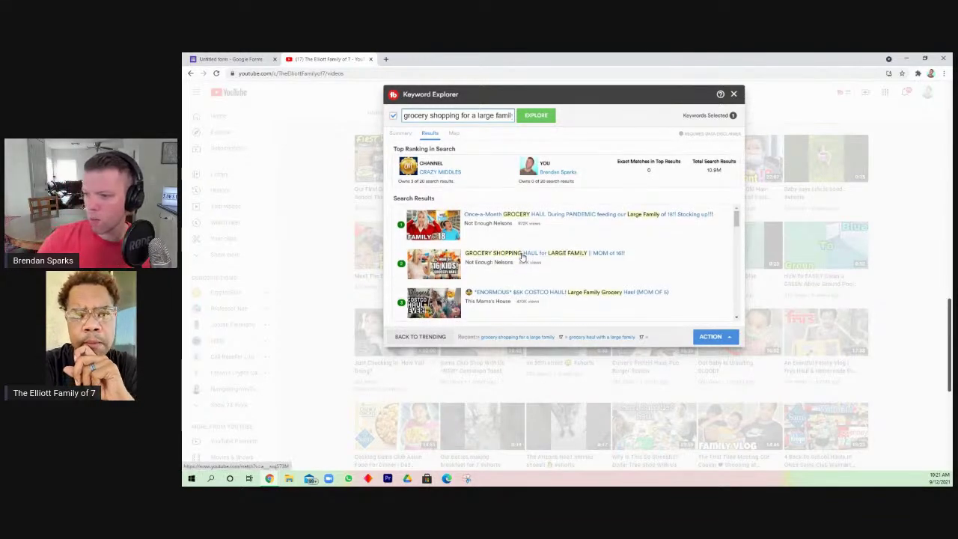
{"action": "scroll", "coordinate": [523, 256], "scroll_direction": "down", "scroll_amount": 1}
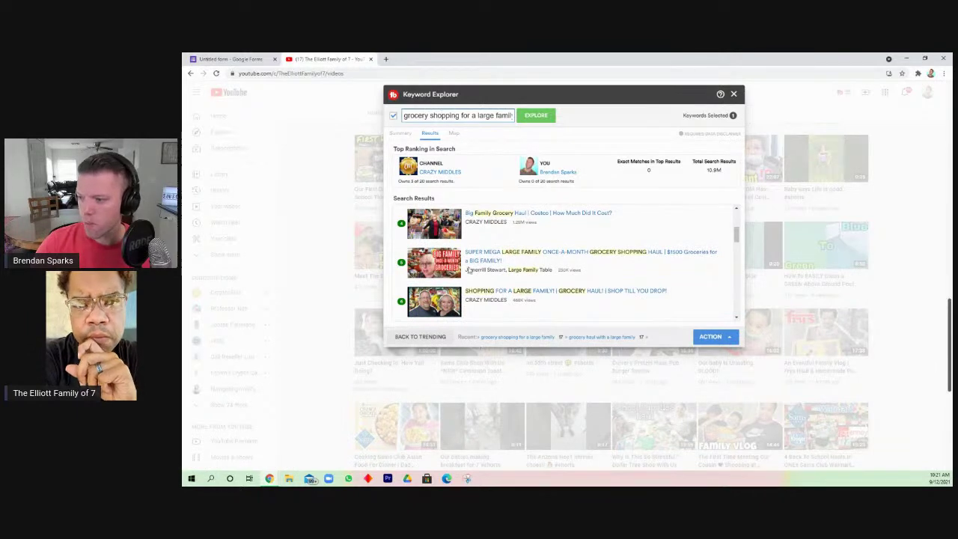
{"action": "scroll", "coordinate": [469, 271], "scroll_direction": "down", "scroll_amount": 1}
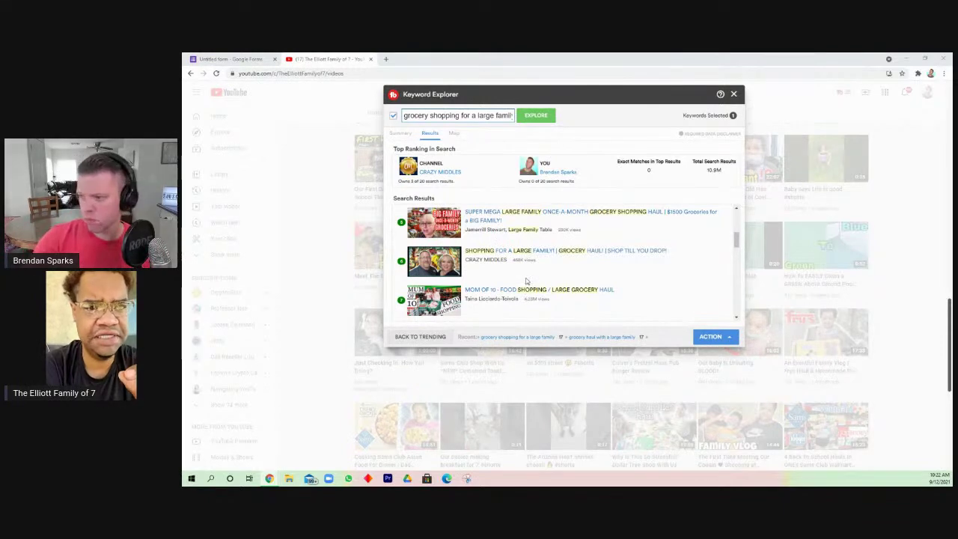
{"action": "scroll", "coordinate": [527, 281], "scroll_direction": "up", "scroll_amount": 1}
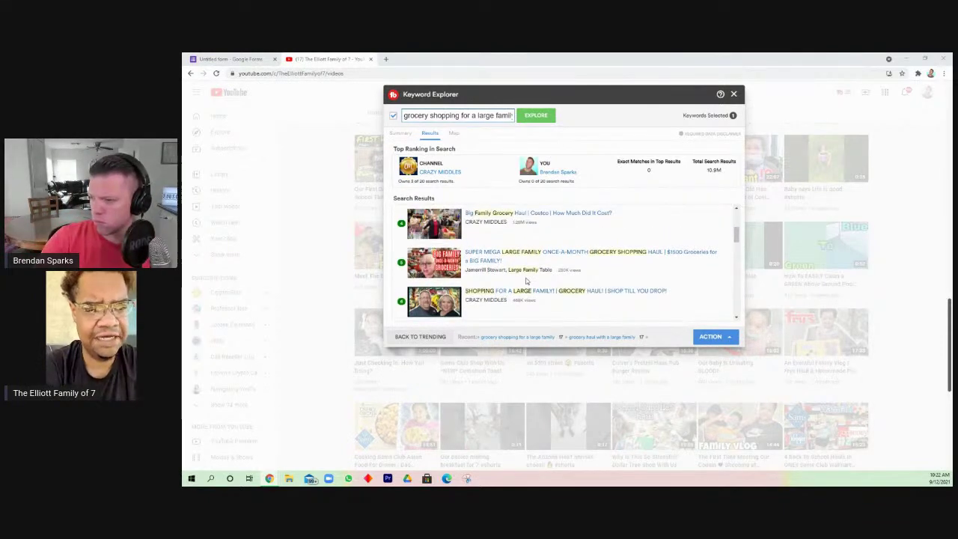
{"action": "scroll", "coordinate": [527, 281], "scroll_direction": "up", "scroll_amount": 3}
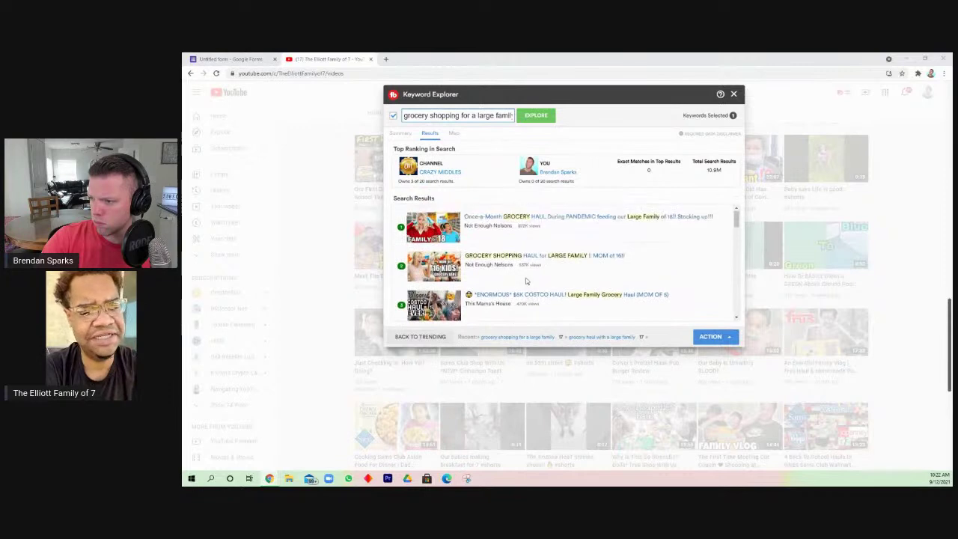
- Examine the rest of the ranked search results for this keyword, comparing the competing videos' titles, thumbnails, channels and view counts
{"action": "scroll", "coordinate": [527, 281], "scroll_direction": "down", "scroll_amount": 4}
{"action": "scroll", "coordinate": [526, 281], "scroll_direction": "down", "scroll_amount": 3}
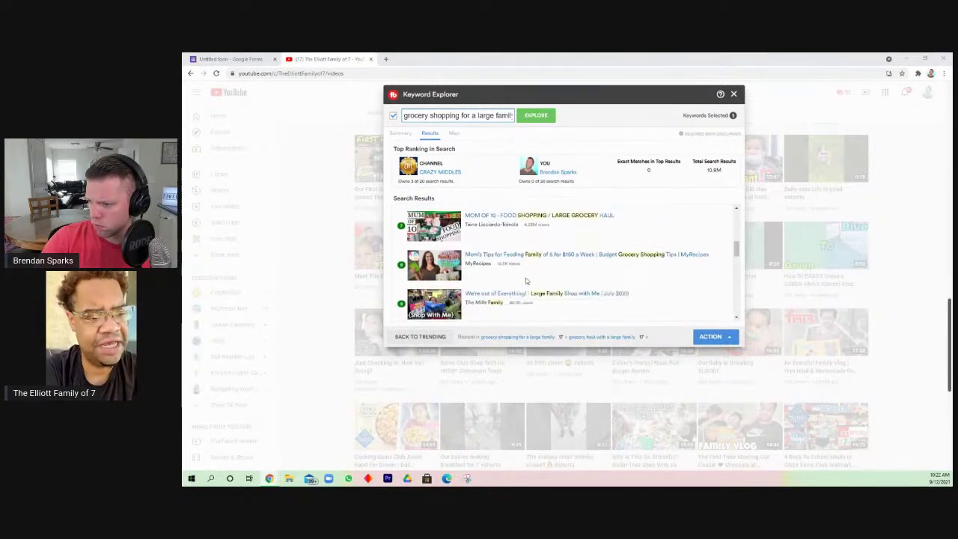
{"action": "scroll", "coordinate": [526, 281], "scroll_direction": "down", "scroll_amount": 3}
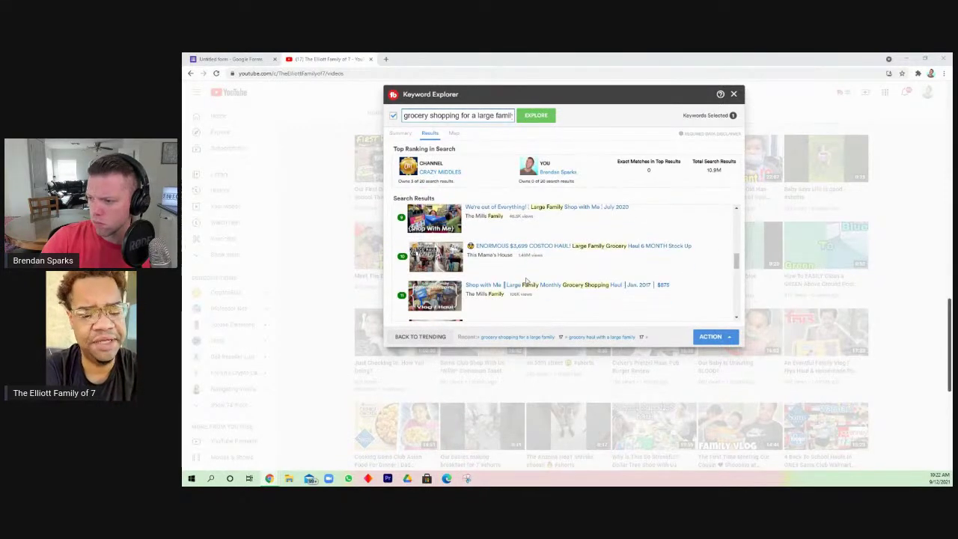
{"action": "scroll", "coordinate": [526, 281], "scroll_direction": "down", "scroll_amount": 5}
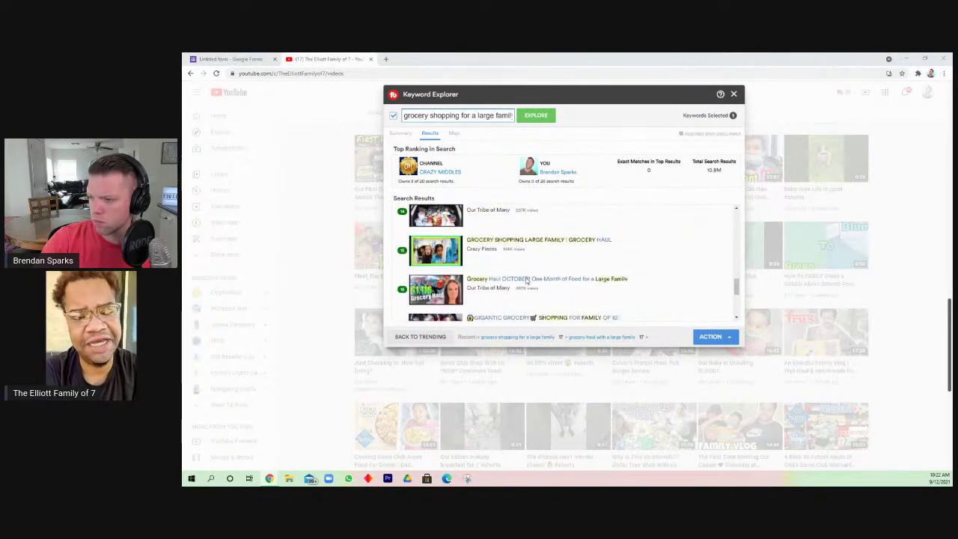
{"action": "scroll", "coordinate": [526, 280], "scroll_direction": "down", "scroll_amount": 2}
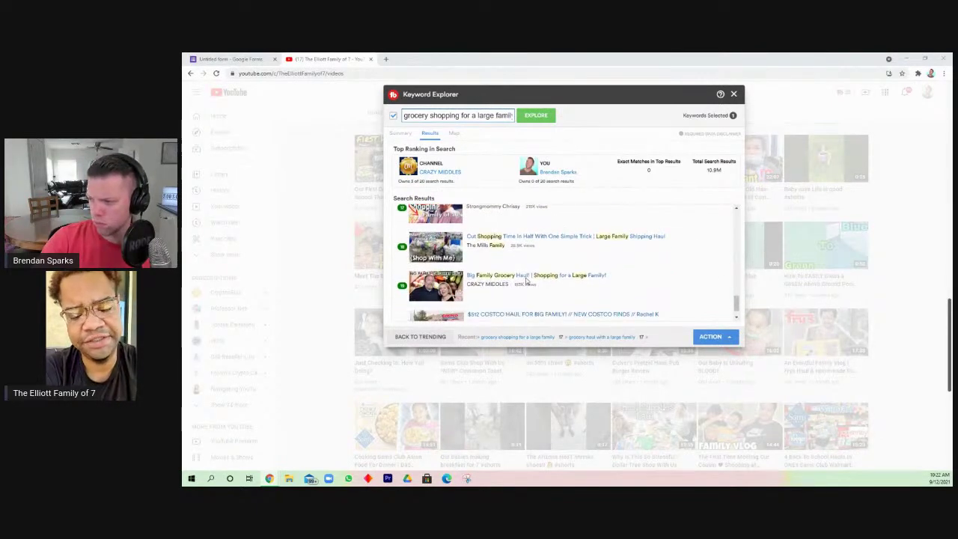
{"action": "scroll", "coordinate": [526, 281], "scroll_direction": "up", "scroll_amount": 2}
{"action": "scroll", "coordinate": [569, 281], "scroll_direction": "up", "scroll_amount": 2}
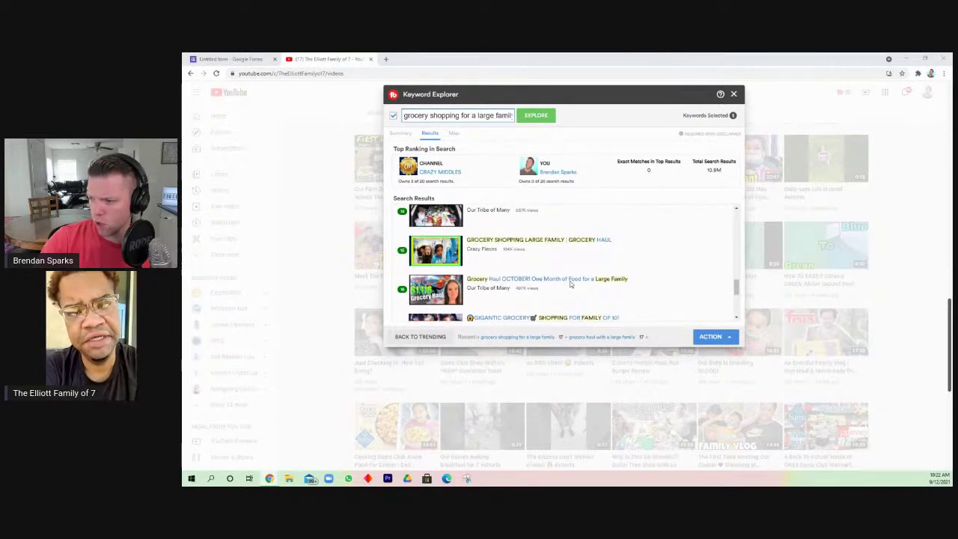
{"action": "scroll", "coordinate": [570, 283], "scroll_direction": "up", "scroll_amount": 2}
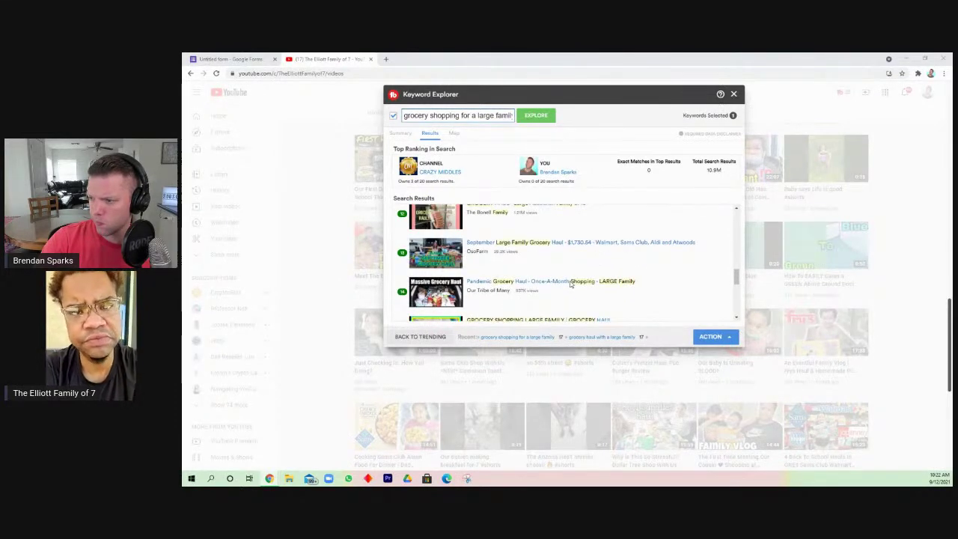
{"action": "scroll", "coordinate": [571, 283], "scroll_direction": "up", "scroll_amount": 4}
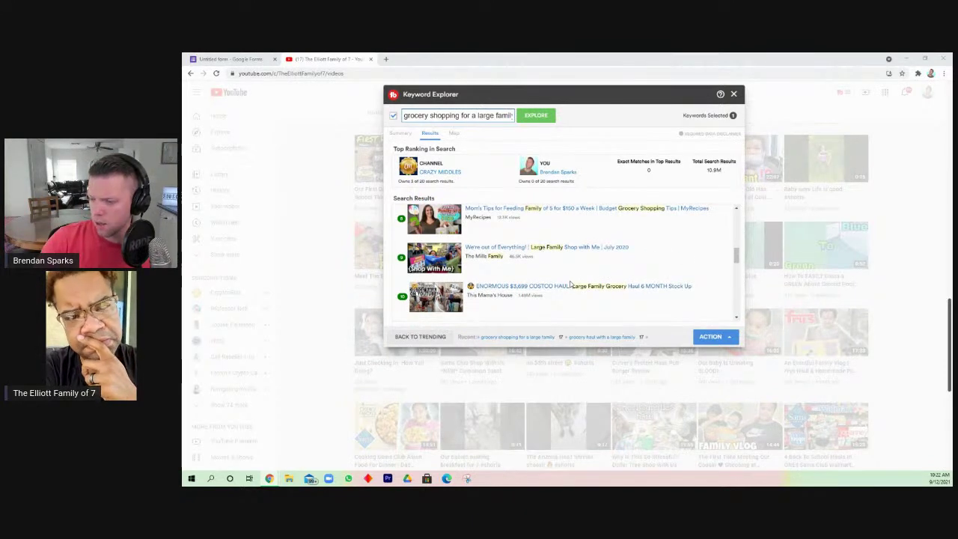
{"action": "scroll", "coordinate": [570, 286], "scroll_direction": "up", "scroll_amount": 2}
{"action": "scroll", "coordinate": [570, 285], "scroll_direction": "down", "scroll_amount": 2}
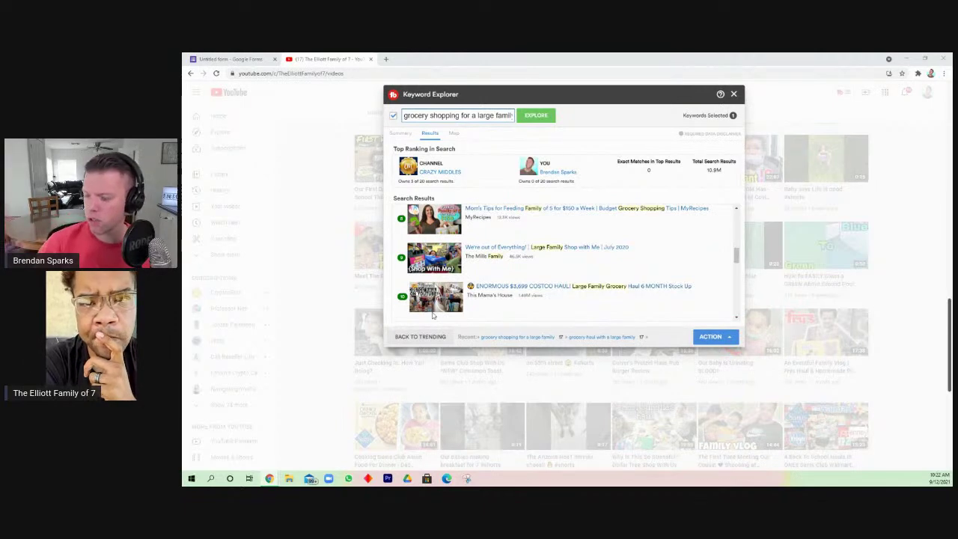
{"action": "scroll", "coordinate": [451, 297], "scroll_direction": "up", "scroll_amount": 5}
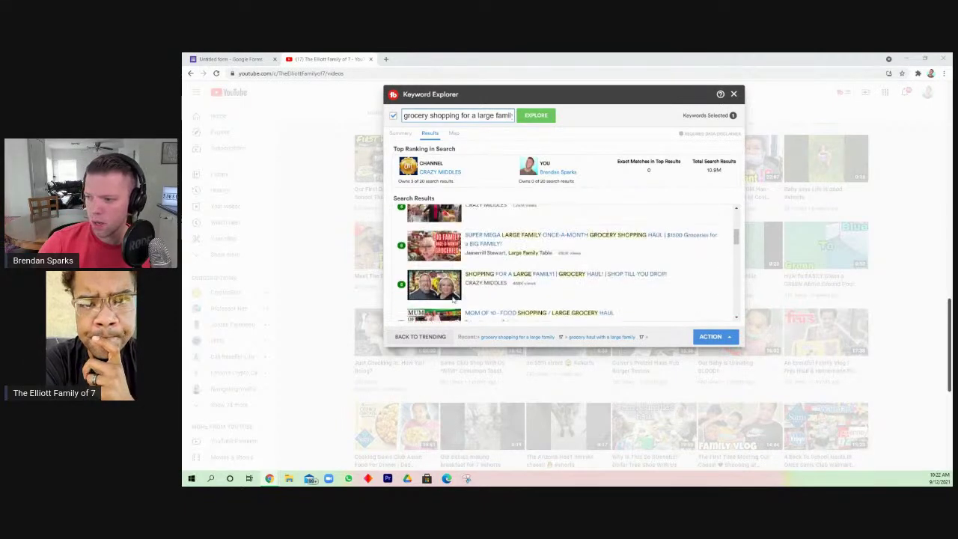
- Examine the top seven search results for "grocery shopping for a large family", comparing their titles, channels and view counts
{"action": "scroll", "coordinate": [451, 298], "scroll_direction": "up", "scroll_amount": 5}
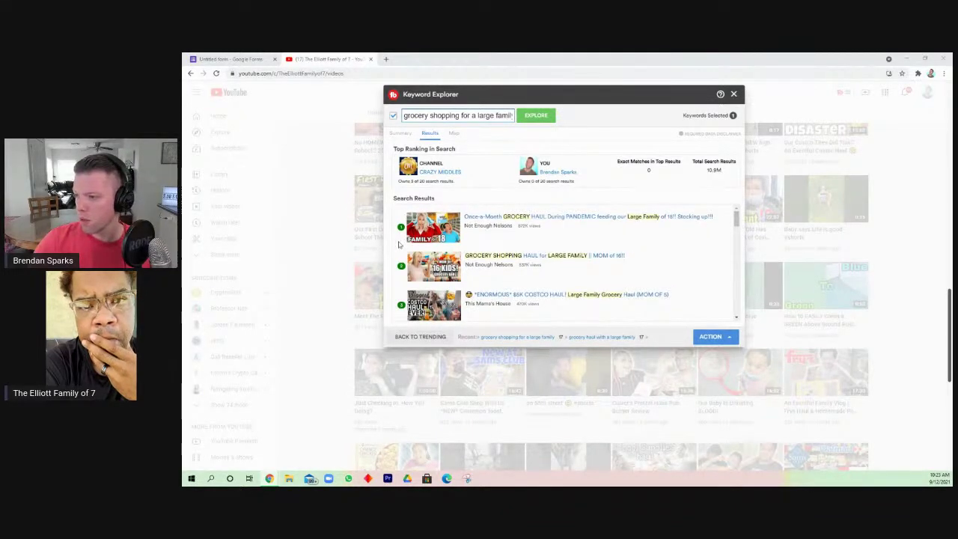
{"action": "scroll", "coordinate": [502, 281], "scroll_direction": "down", "scroll_amount": 1}
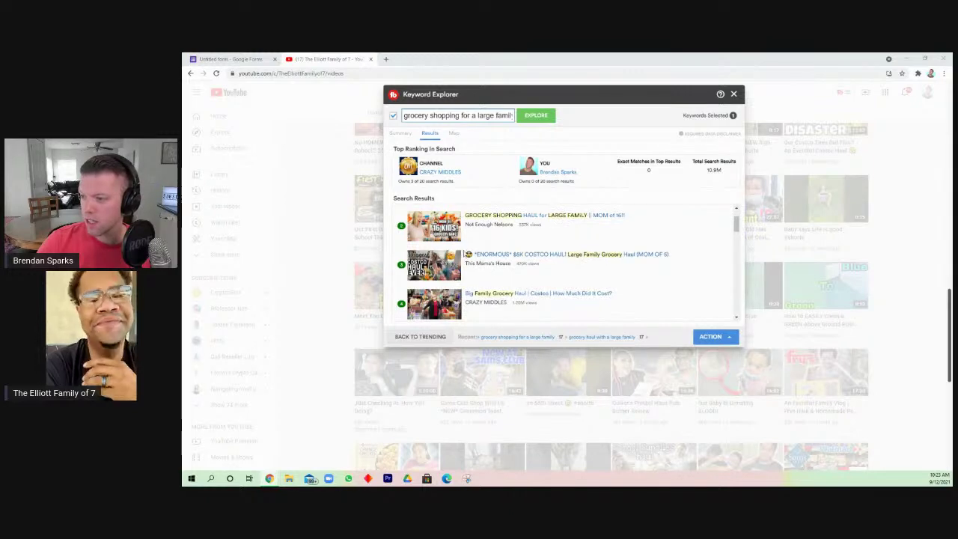
{"action": "scroll", "coordinate": [511, 257], "scroll_direction": "up", "scroll_amount": 1}
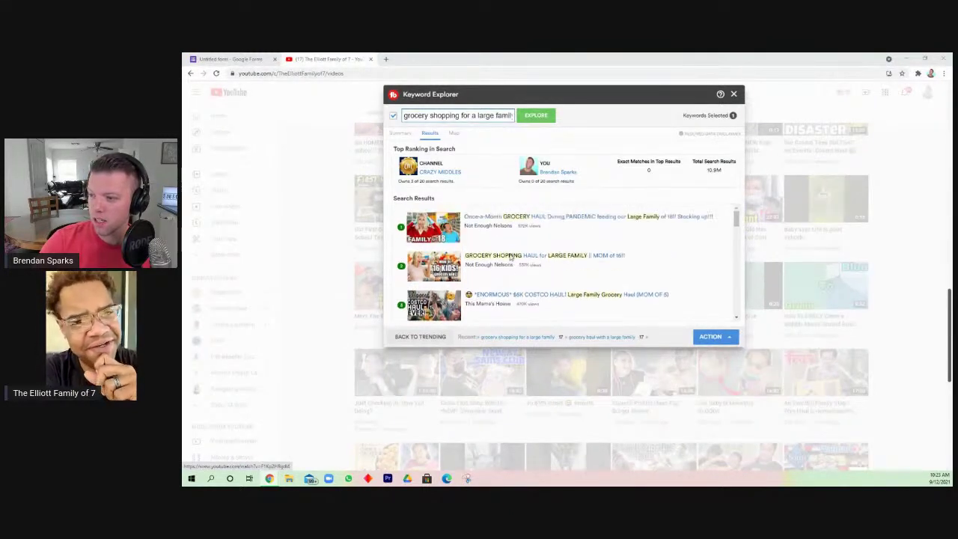
{"action": "scroll", "coordinate": [477, 260], "scroll_direction": "down", "scroll_amount": 1}
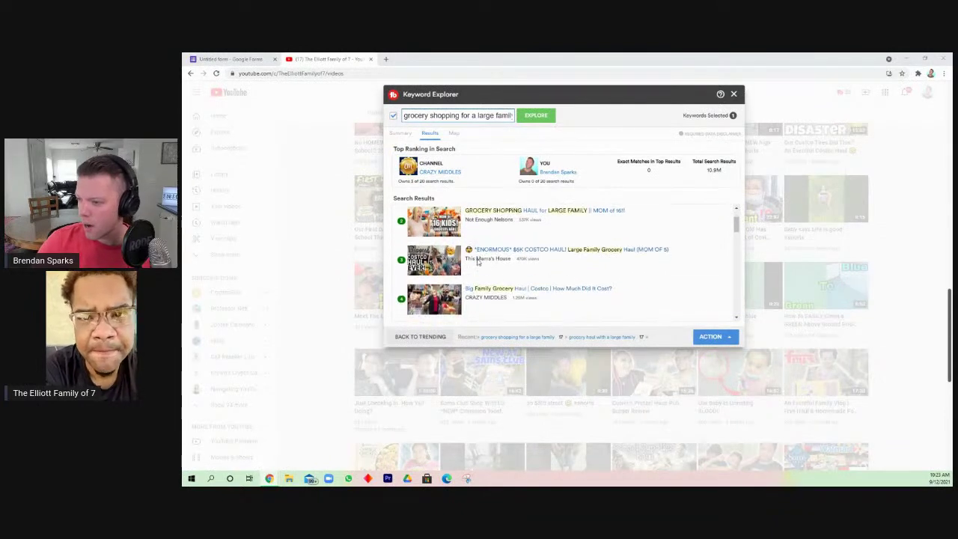
{"action": "scroll", "coordinate": [477, 260], "scroll_direction": "down", "scroll_amount": 2}
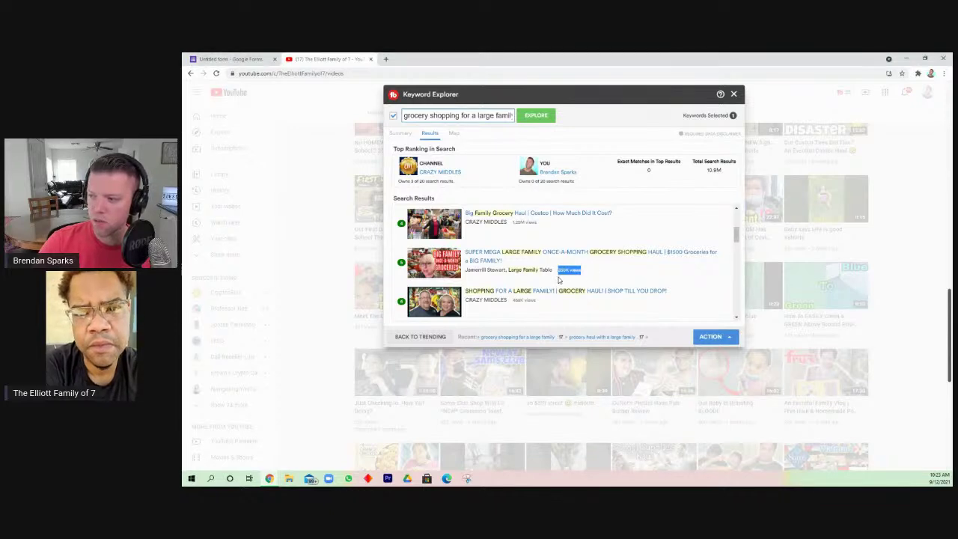
{"action": "left_click_drag", "start_coordinate": [582, 271], "coordinate": [561, 271]}
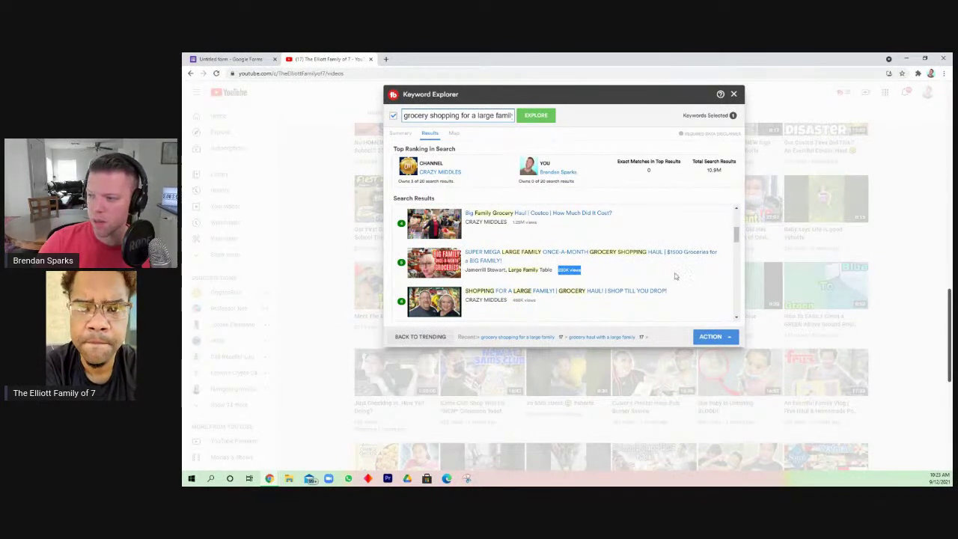
{"action": "scroll", "coordinate": [675, 275], "scroll_direction": "down", "scroll_amount": 1}
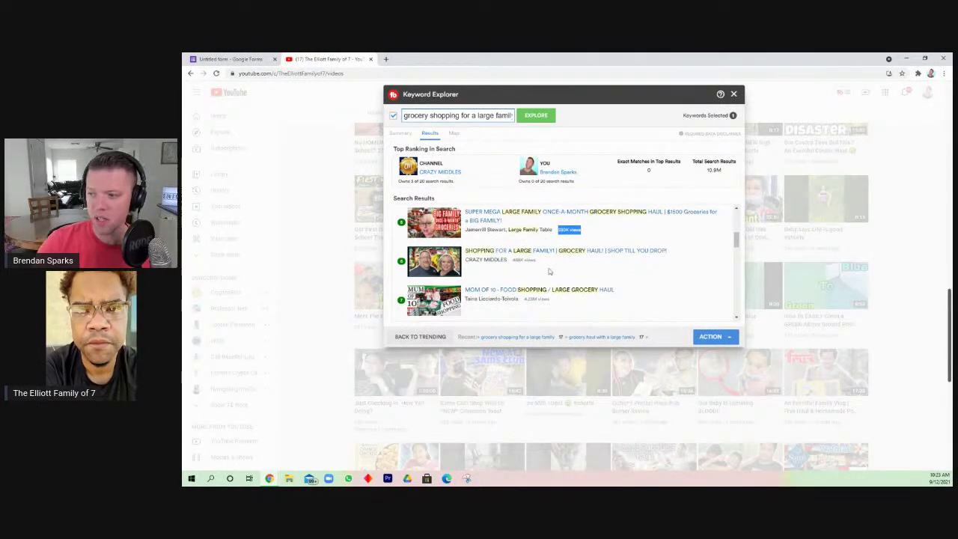
{"action": "scroll", "coordinate": [583, 265], "scroll_direction": "up", "scroll_amount": 5}
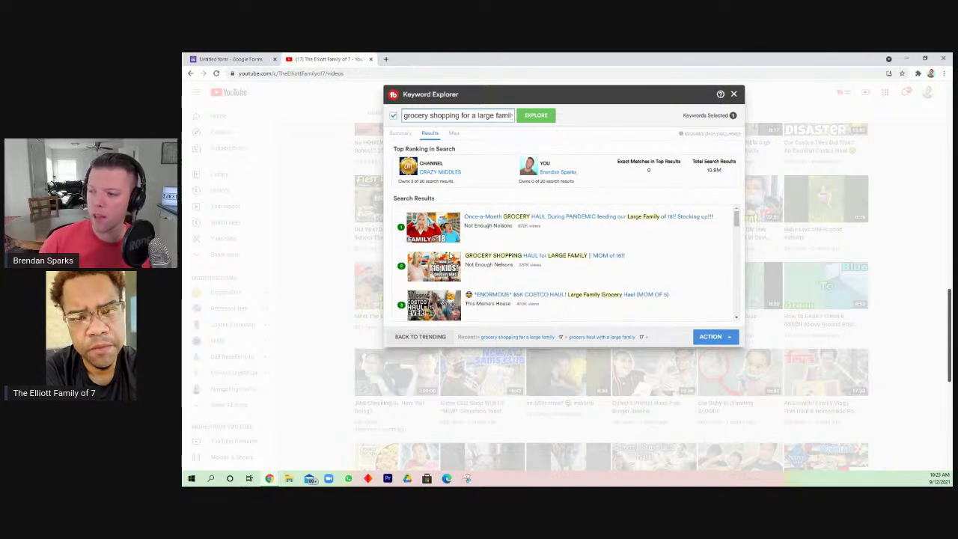
- Examine the results ranked 8 to 20, checking the view count of the "Cut Shopping Time in Half With One Simple Trick" video
{"action": "scroll", "coordinate": [434, 259], "scroll_direction": "down", "scroll_amount": 5}
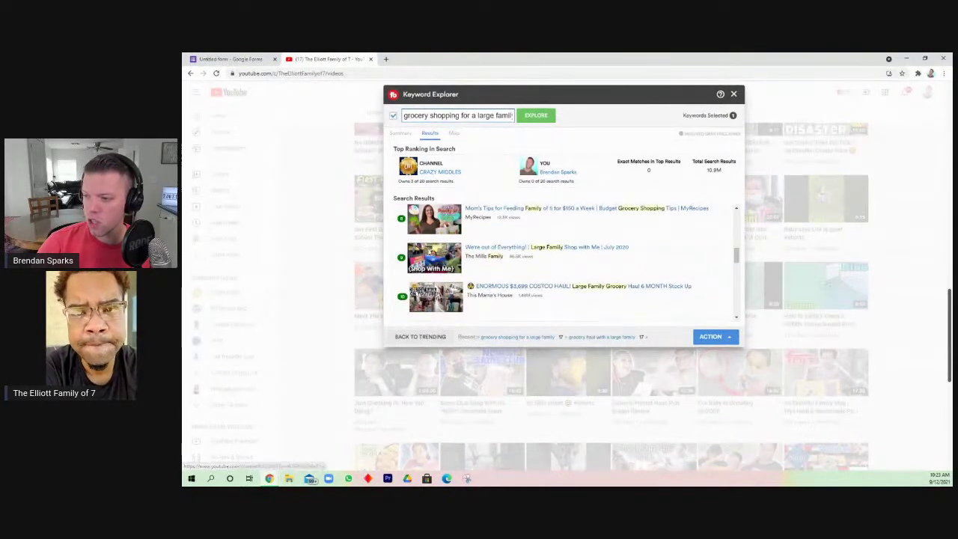
{"action": "scroll", "coordinate": [434, 262], "scroll_direction": "down", "scroll_amount": 3}
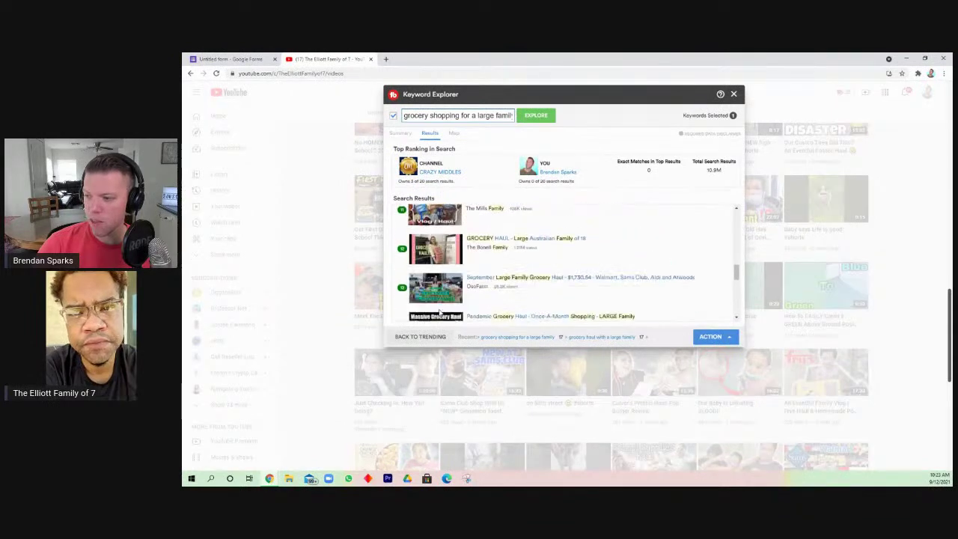
{"action": "scroll", "coordinate": [444, 299], "scroll_direction": "down", "scroll_amount": 3}
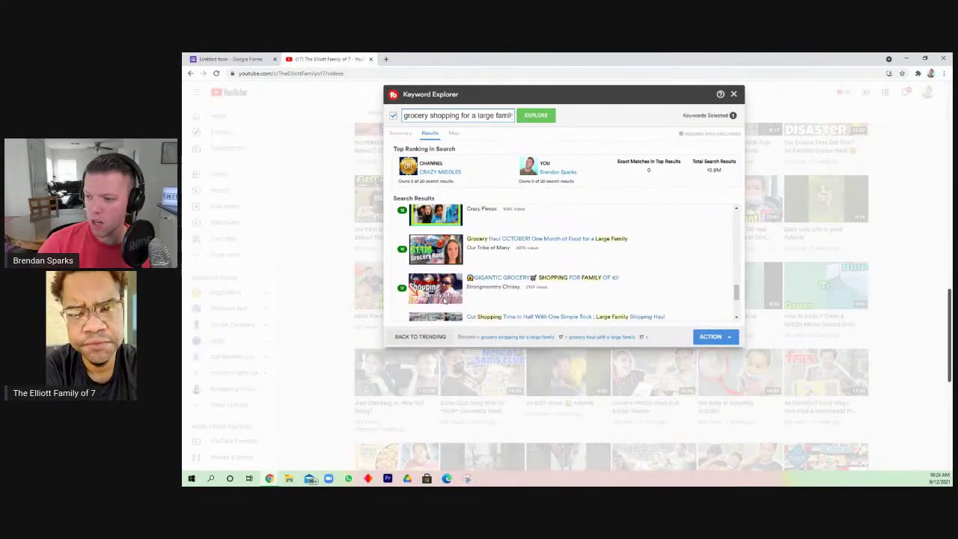
{"action": "scroll", "coordinate": [446, 300], "scroll_direction": "down", "scroll_amount": 1}
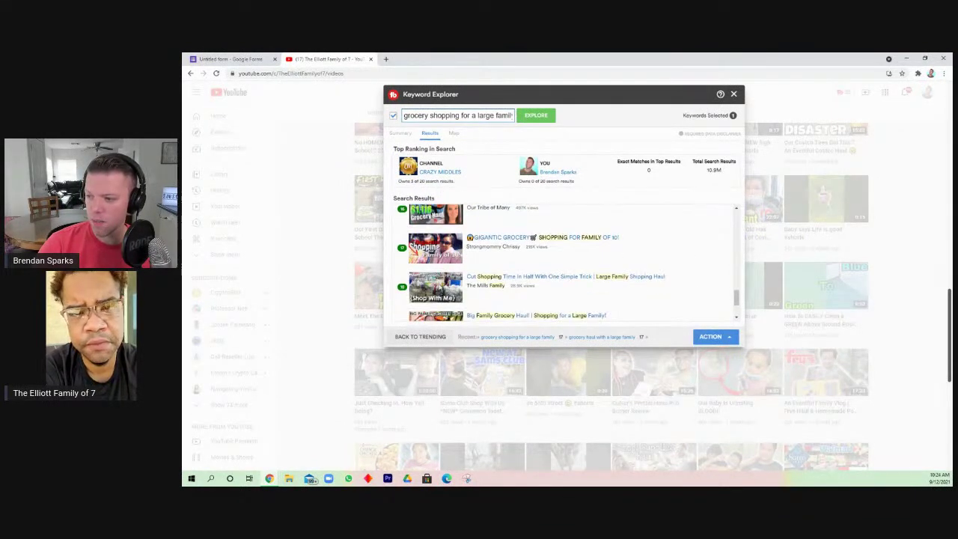
{"action": "left_click_drag", "start_coordinate": [543, 289], "coordinate": [511, 286]}
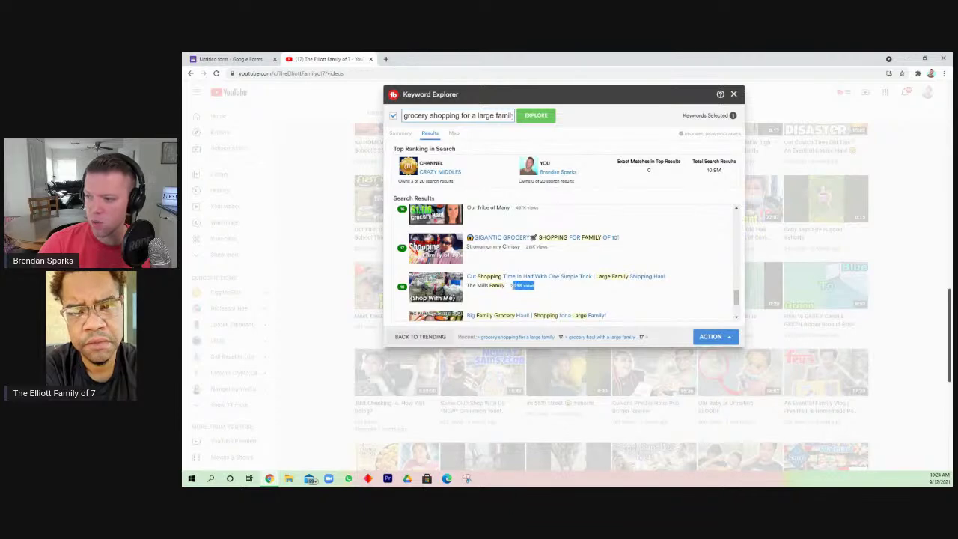
{"action": "scroll", "coordinate": [552, 296], "scroll_direction": "down", "scroll_amount": 1}
{"action": "scroll", "coordinate": [554, 296], "scroll_direction": "down", "scroll_amount": 1}
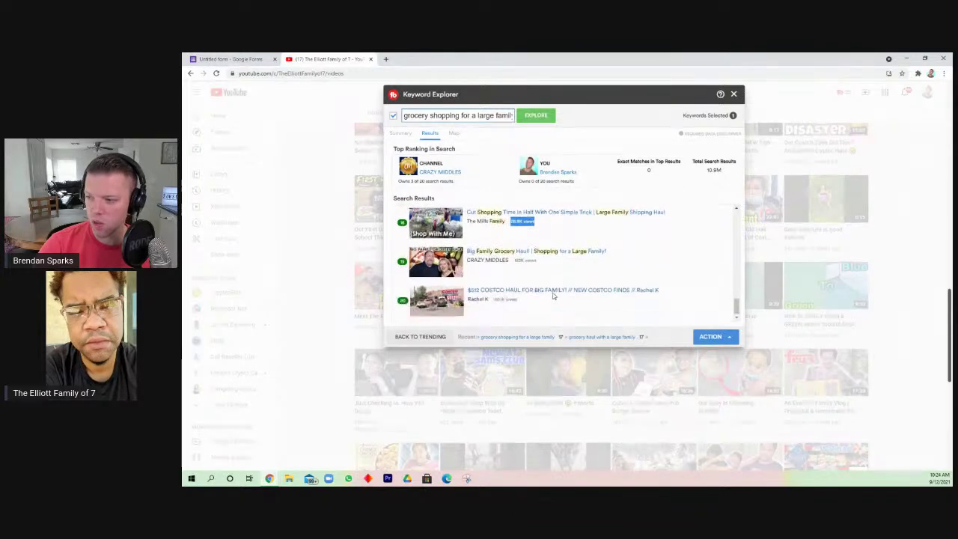
- Recheck the ranking from the lowest results back to the first, checking view counts of the October grocery haul and the $3,699 Costco haul
{"action": "scroll", "coordinate": [554, 296], "scroll_direction": "up", "scroll_amount": 3}
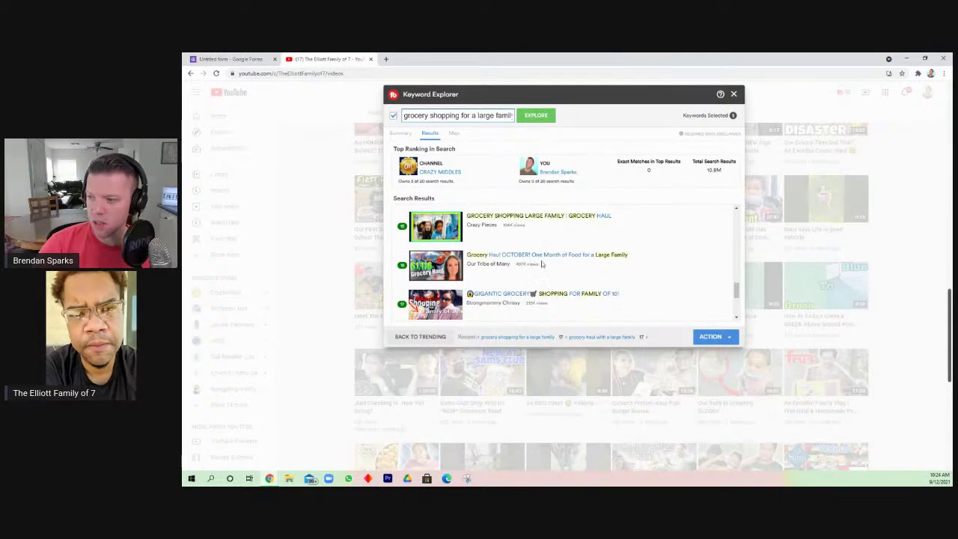
{"action": "left_click_drag", "start_coordinate": [547, 268], "coordinate": [516, 264]}
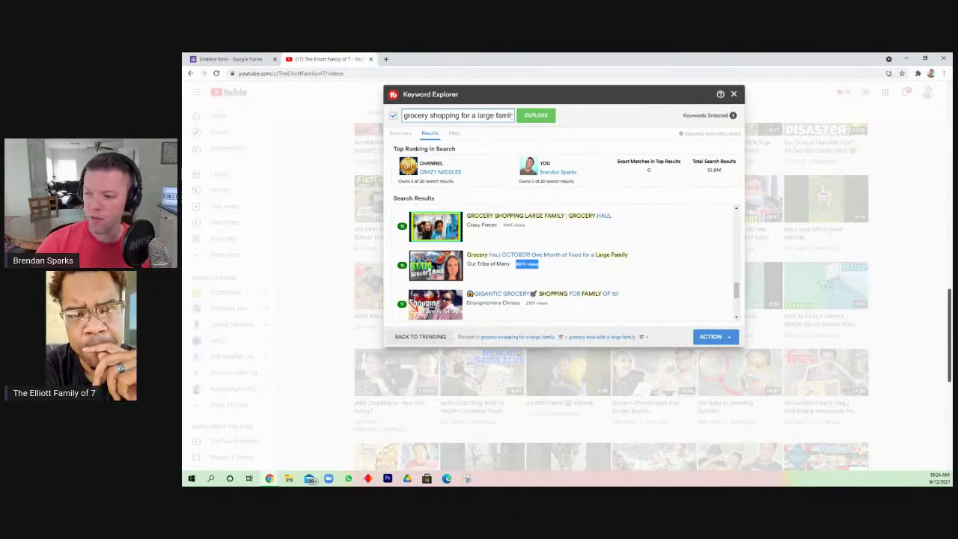
{"action": "scroll", "coordinate": [553, 262], "scroll_direction": "up", "scroll_amount": 1}
{"action": "scroll", "coordinate": [553, 262], "scroll_direction": "down", "scroll_amount": 2}
{"action": "scroll", "coordinate": [553, 262], "scroll_direction": "up", "scroll_amount": 1}
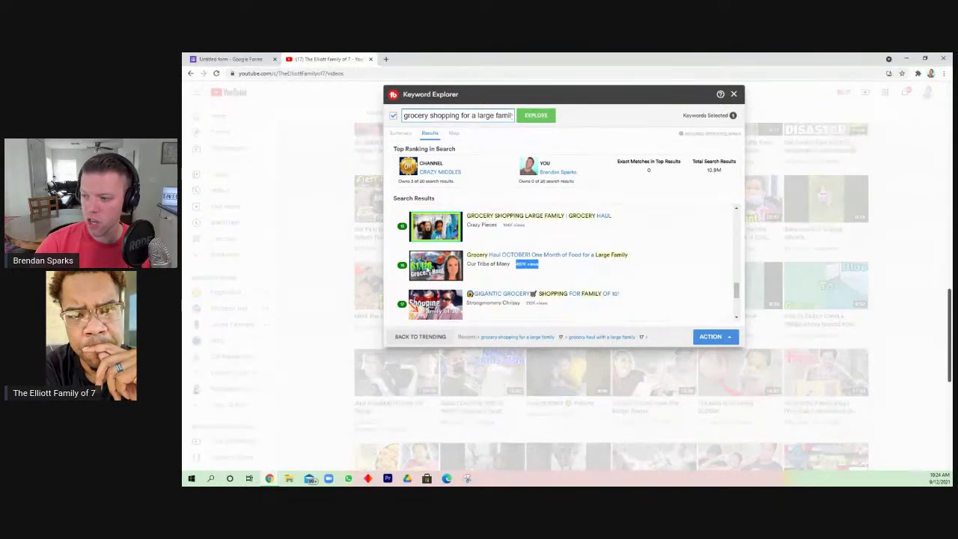
{"action": "scroll", "coordinate": [459, 287], "scroll_direction": "up", "scroll_amount": 3}
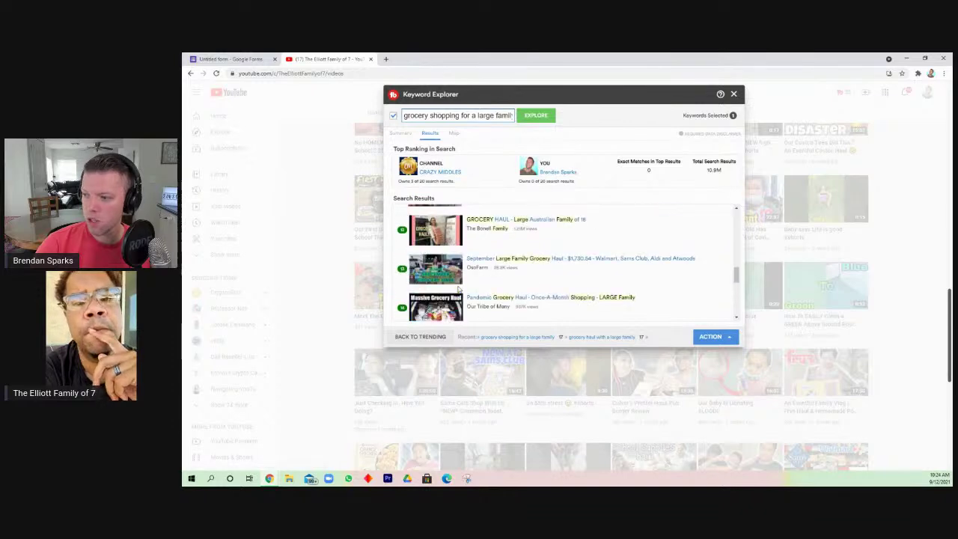
{"action": "scroll", "coordinate": [459, 286], "scroll_direction": "down", "scroll_amount": 1}
{"action": "scroll", "coordinate": [459, 286], "scroll_direction": "up", "scroll_amount": 1}
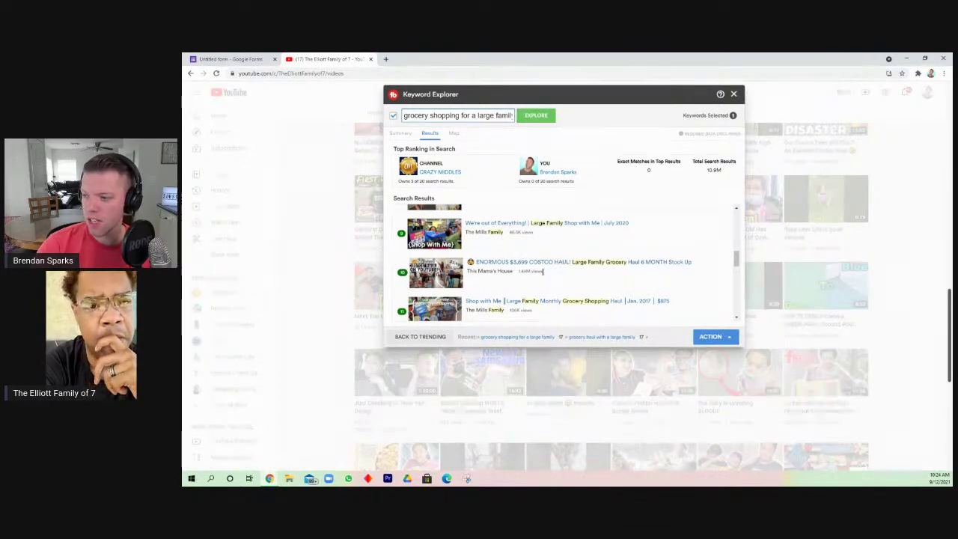
{"action": "left_click_drag", "start_coordinate": [557, 276], "coordinate": [522, 273]}
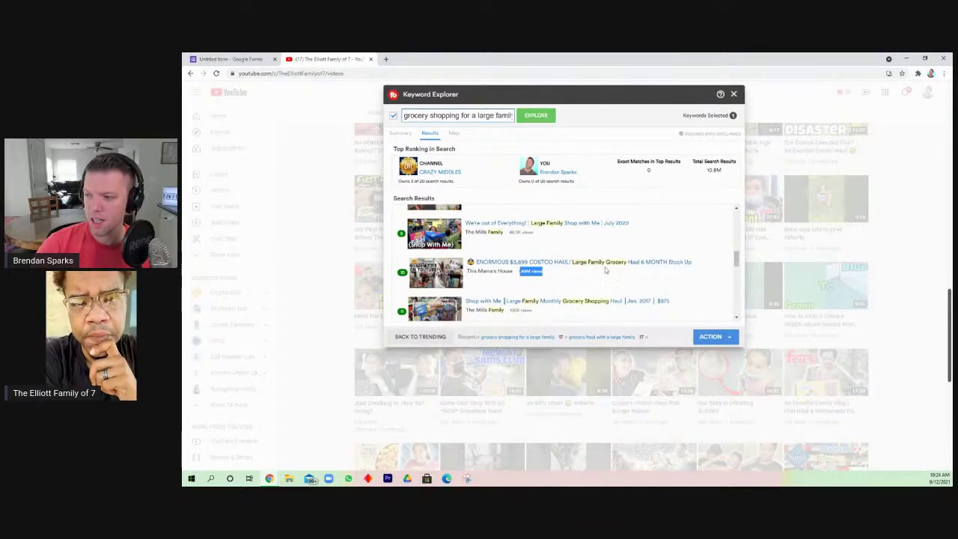
{"action": "scroll", "coordinate": [606, 271], "scroll_direction": "up", "scroll_amount": 6}
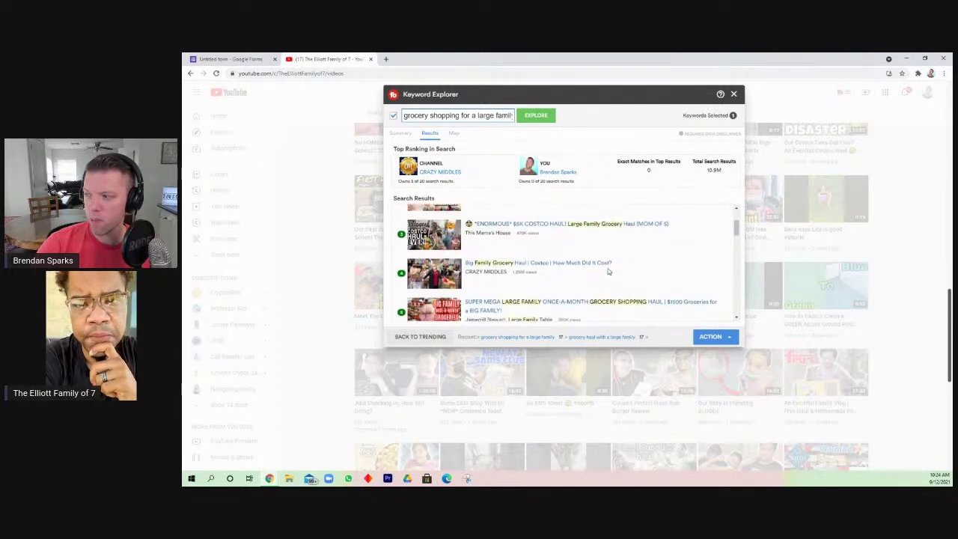
{"action": "scroll", "coordinate": [609, 272], "scroll_direction": "up", "scroll_amount": 3}
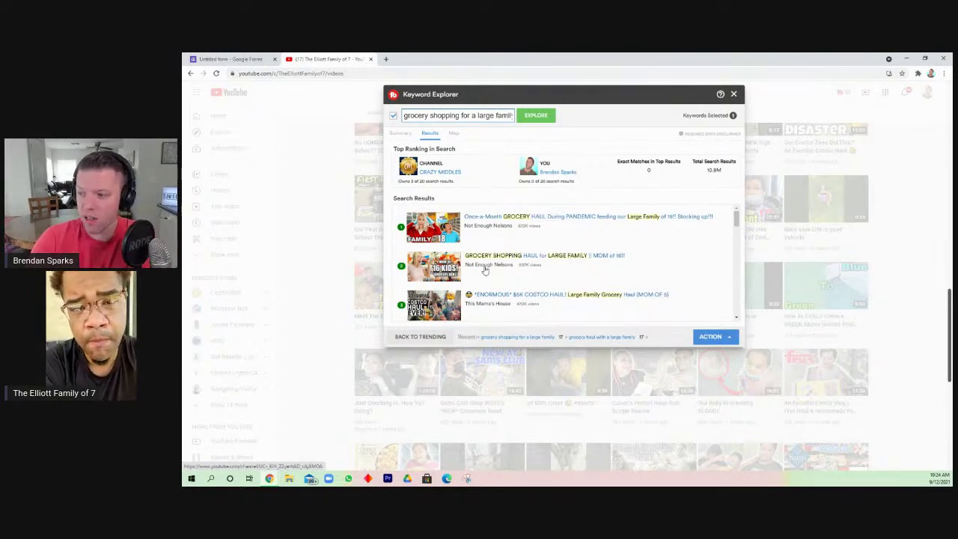
{"action": "scroll", "coordinate": [487, 269], "scroll_direction": "down", "scroll_amount": 3}
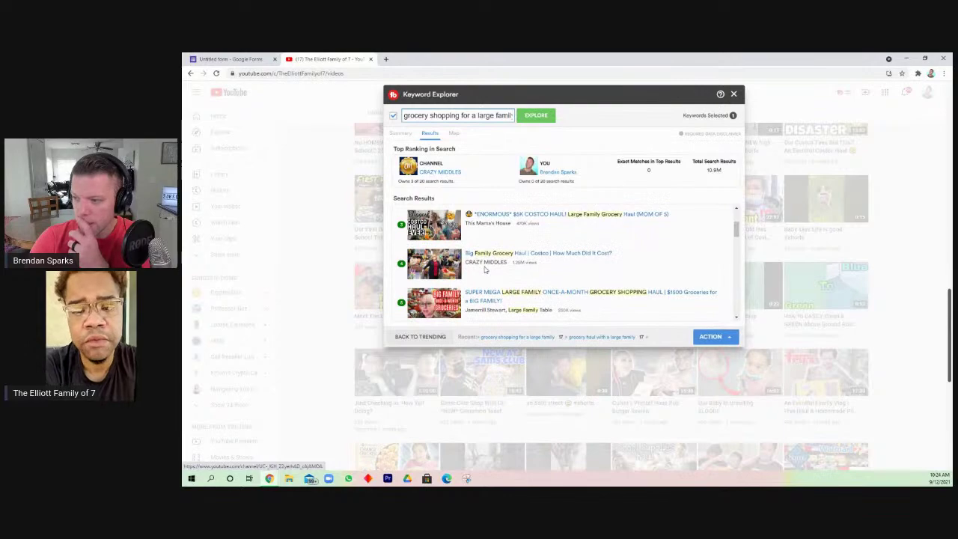
- Close the Keyword Explorer and review the channel's uploads from a month ago up to the most recent ones
{"action": "left_click", "coordinate": [734, 95]}
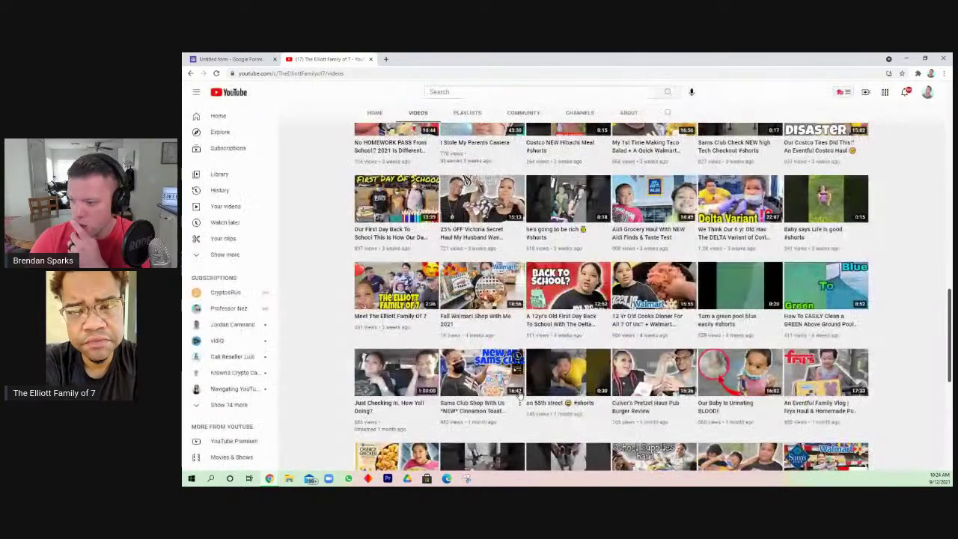
{"action": "scroll", "coordinate": [516, 379], "scroll_direction": "down", "scroll_amount": 1}
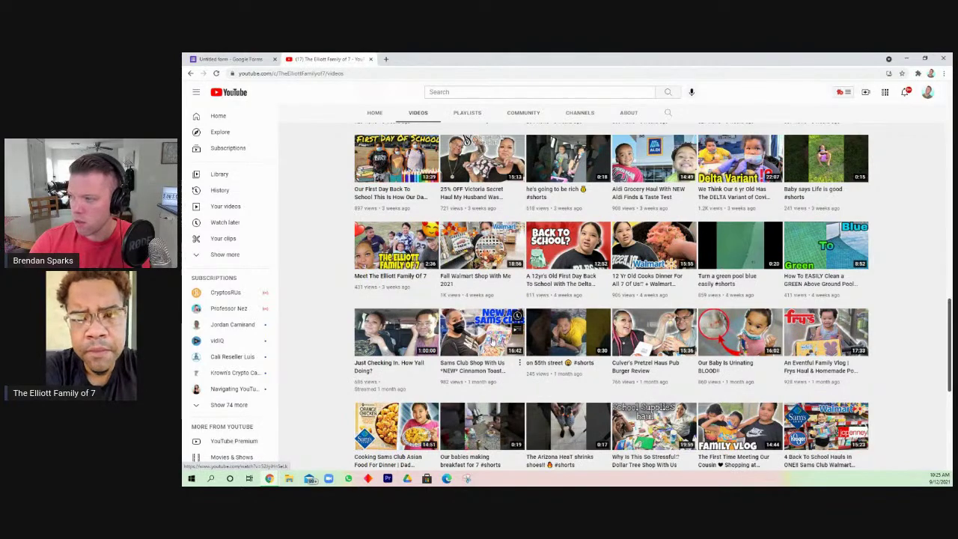
{"action": "scroll", "coordinate": [490, 335], "scroll_direction": "up", "scroll_amount": 3}
{"action": "scroll", "coordinate": [494, 341], "scroll_direction": "up", "scroll_amount": 2}
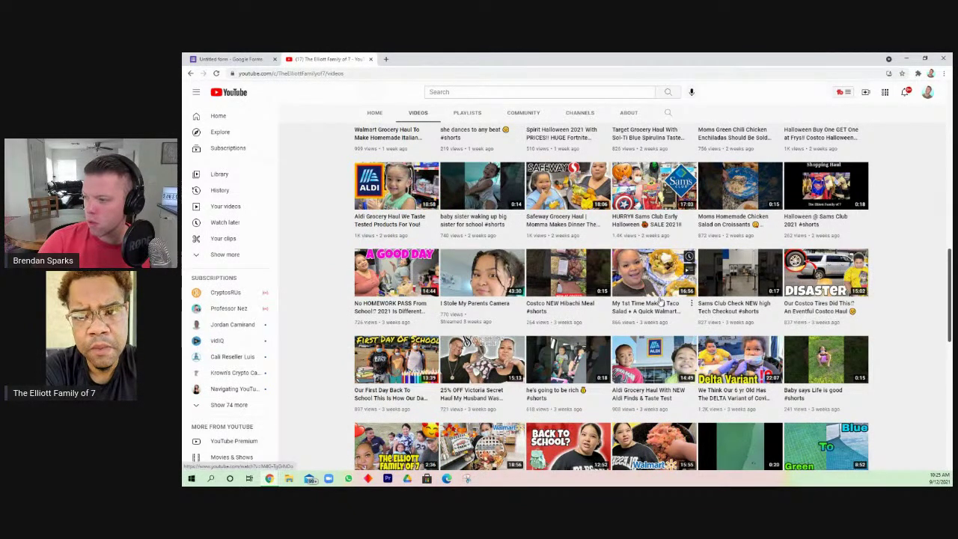
{"action": "scroll", "coordinate": [672, 287], "scroll_direction": "up", "scroll_amount": 3}
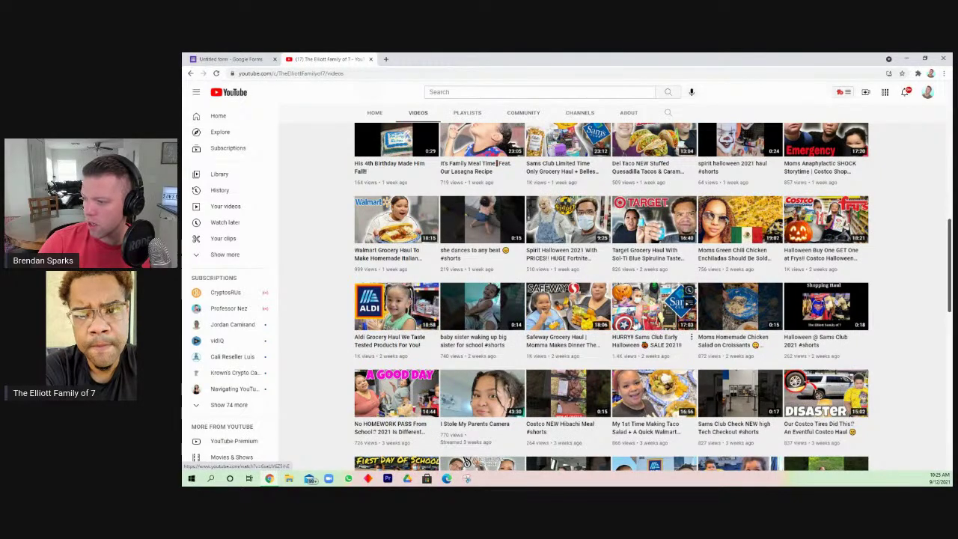
{"action": "scroll", "coordinate": [635, 327], "scroll_direction": "down", "scroll_amount": 1}
{"action": "scroll", "coordinate": [635, 327], "scroll_direction": "up", "scroll_amount": 3}
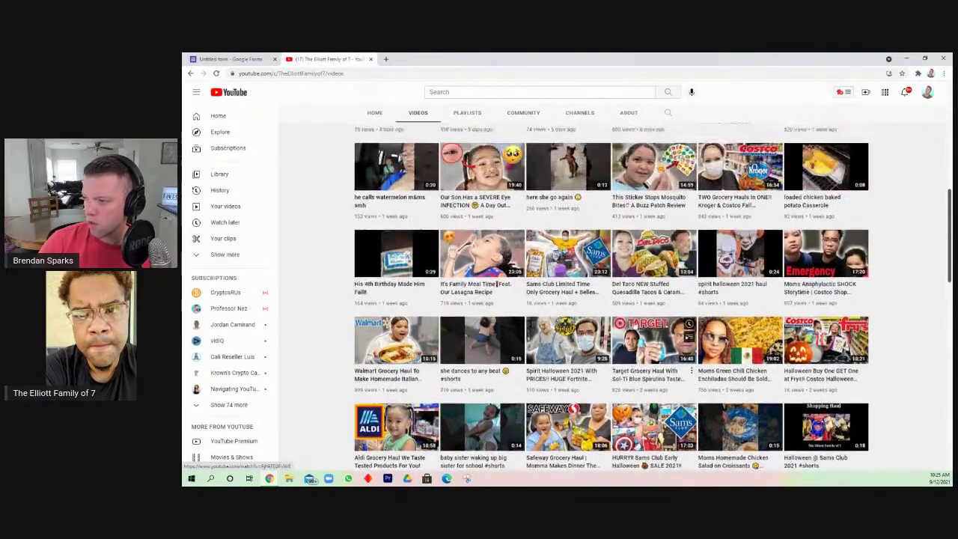
{"action": "scroll", "coordinate": [648, 382], "scroll_direction": "up", "scroll_amount": 3}
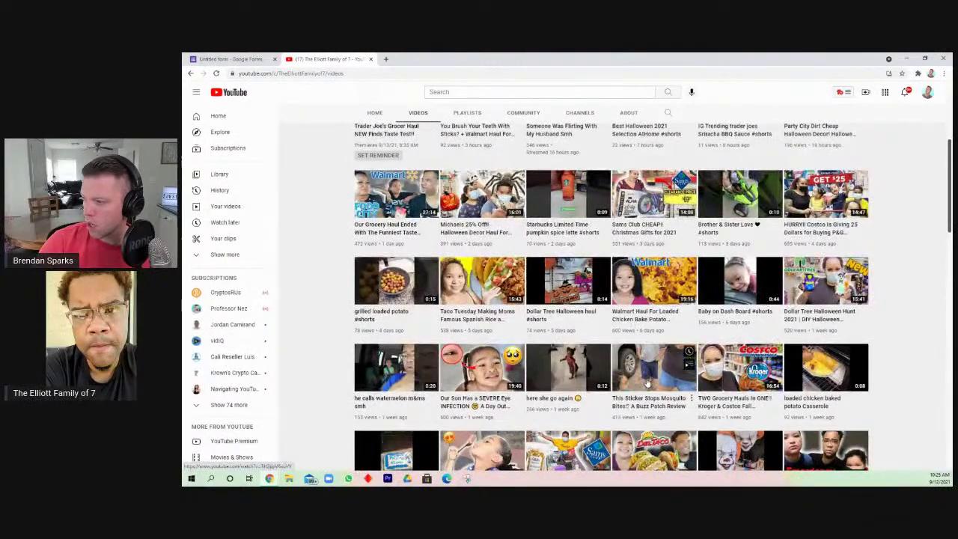
- Compare the titles, thumbnails and view counts of the channel's uploads from the past two weeks with its newest videos
{"action": "scroll", "coordinate": [649, 382], "scroll_direction": "down", "scroll_amount": 1}
{"action": "scroll", "coordinate": [648, 382], "scroll_direction": "down", "scroll_amount": 2}
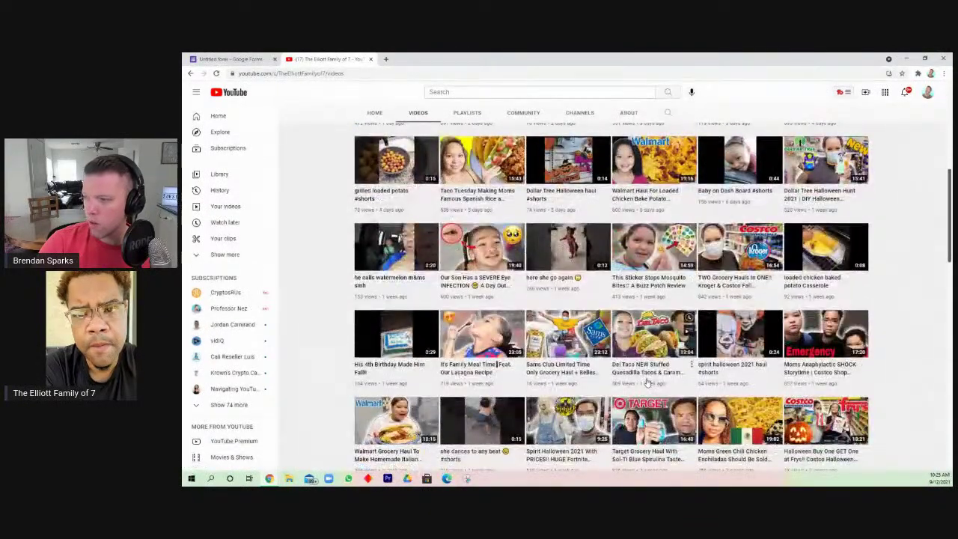
{"action": "scroll", "coordinate": [648, 382], "scroll_direction": "down", "scroll_amount": 1}
{"action": "scroll", "coordinate": [488, 405], "scroll_direction": "down", "scroll_amount": 1}
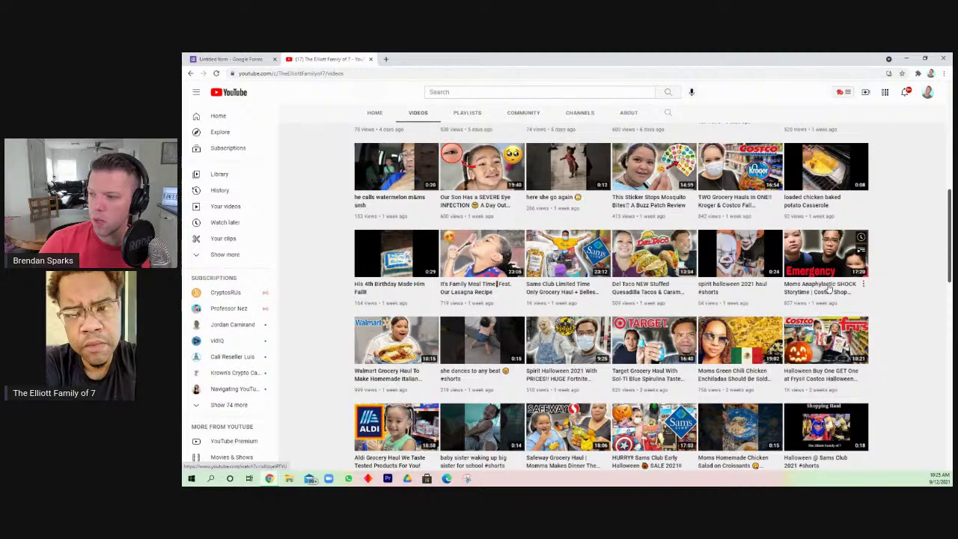
{"action": "scroll", "coordinate": [829, 288], "scroll_direction": "up", "scroll_amount": 2}
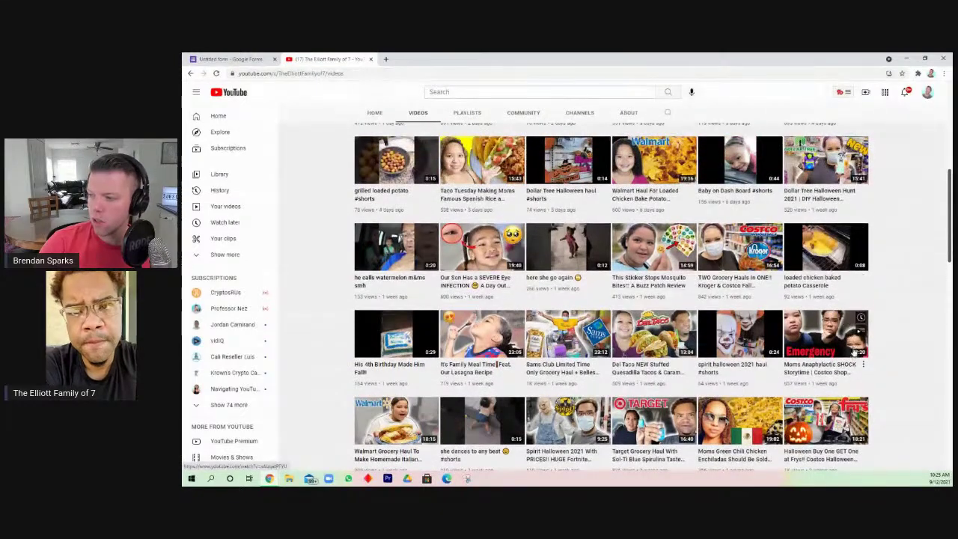
{"action": "scroll", "coordinate": [854, 350], "scroll_direction": "down", "scroll_amount": 1}
{"action": "scroll", "coordinate": [853, 352], "scroll_direction": "up", "scroll_amount": 3}
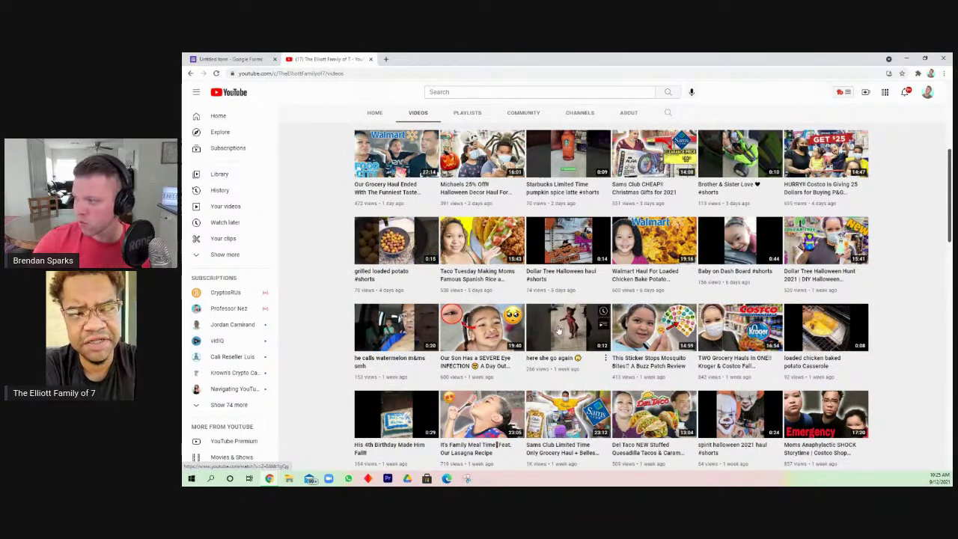
{"action": "scroll", "coordinate": [899, 281], "scroll_direction": "up", "scroll_amount": 2}
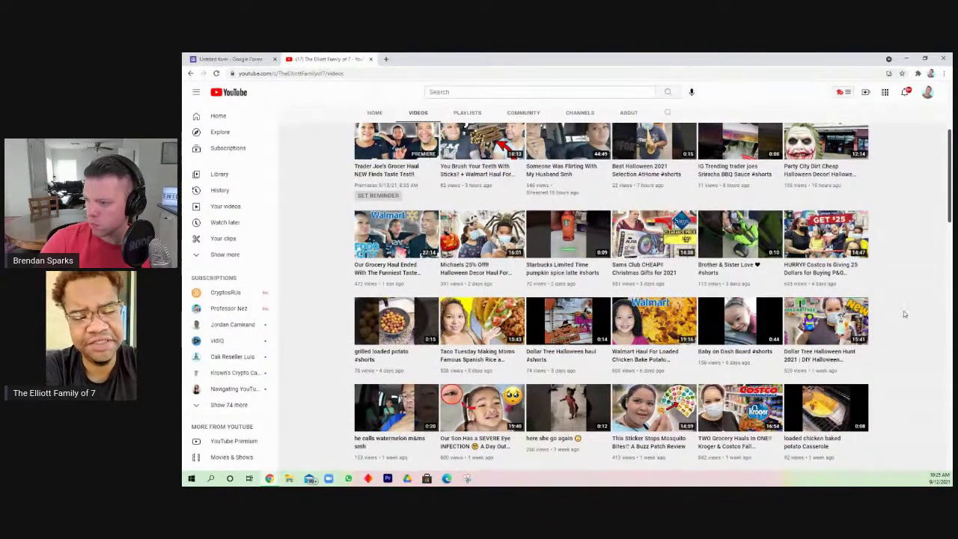
{"action": "scroll", "coordinate": [903, 313], "scroll_direction": "up", "scroll_amount": 1}
{"action": "scroll", "coordinate": [905, 314], "scroll_direction": "up", "scroll_amount": 1}
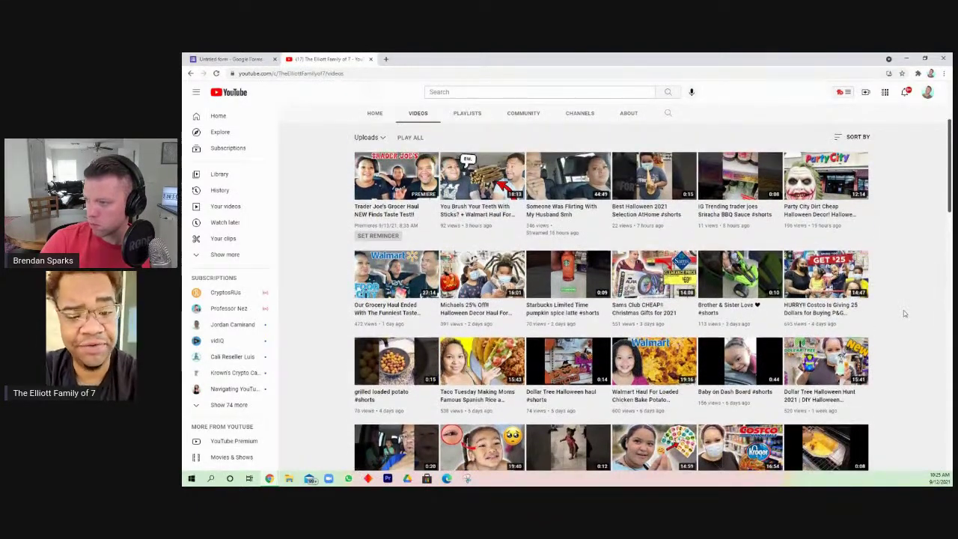
- Review the channel's uploads from the newest videos back to those from about a month ago, comparing titles, thumbnails and view counts
{"action": "scroll", "coordinate": [904, 314], "scroll_direction": "up", "scroll_amount": 1}
{"action": "scroll", "coordinate": [904, 313], "scroll_direction": "down", "scroll_amount": 1}
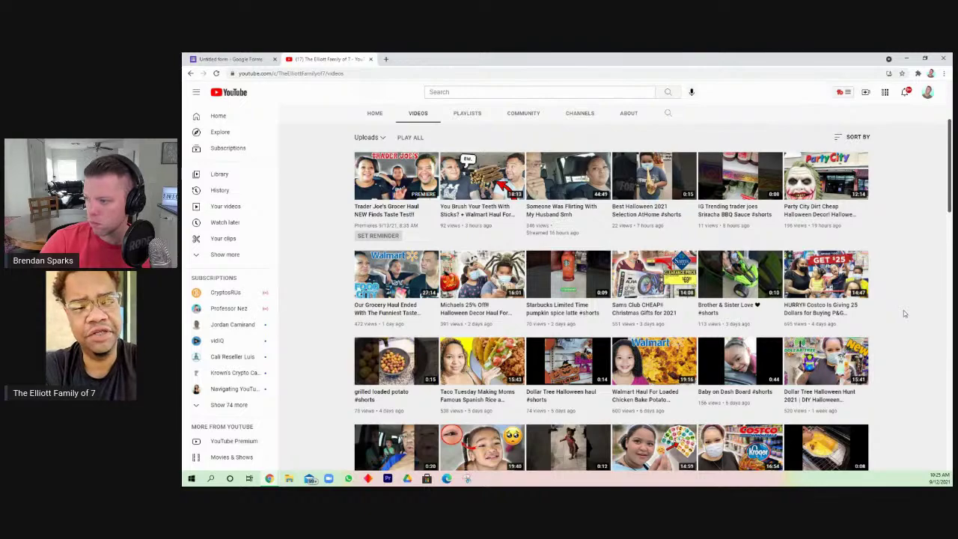
{"action": "scroll", "coordinate": [905, 314], "scroll_direction": "down", "scroll_amount": 1}
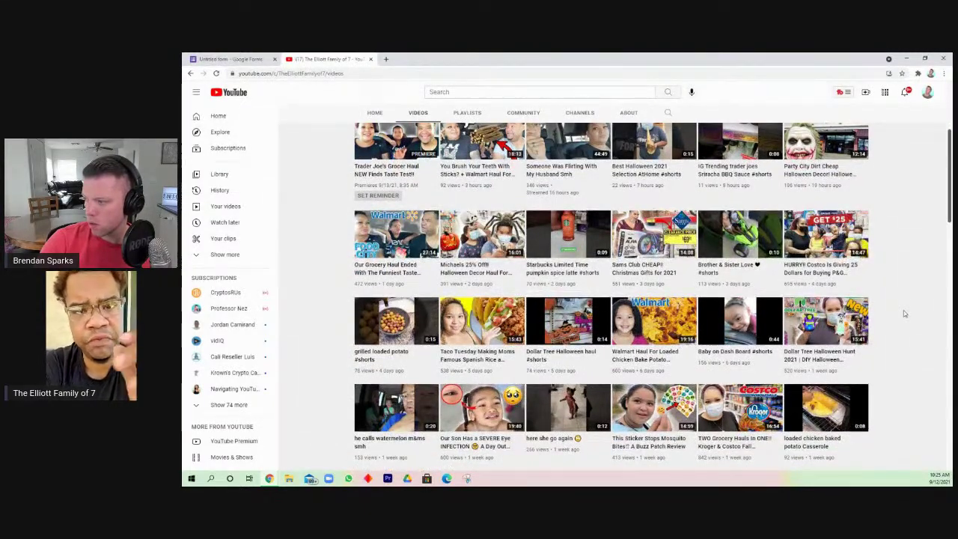
{"action": "scroll", "coordinate": [905, 314], "scroll_direction": "down", "scroll_amount": 1}
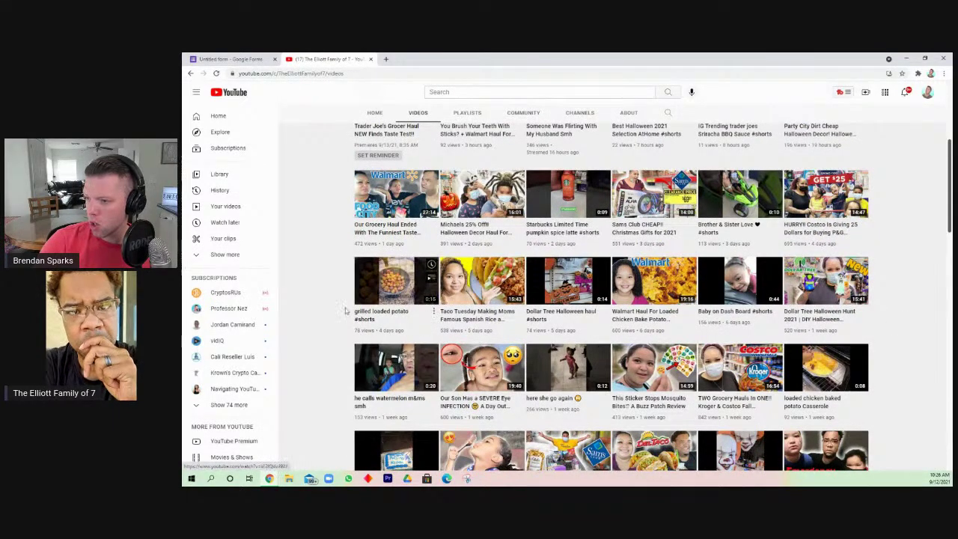
{"action": "scroll", "coordinate": [346, 309], "scroll_direction": "down", "scroll_amount": 4}
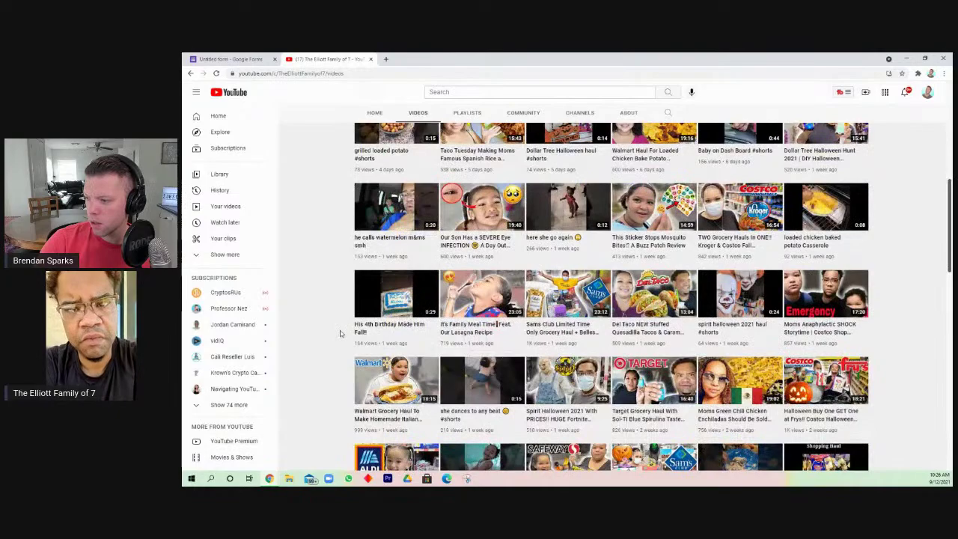
{"action": "scroll", "coordinate": [663, 424], "scroll_direction": "down", "scroll_amount": 2}
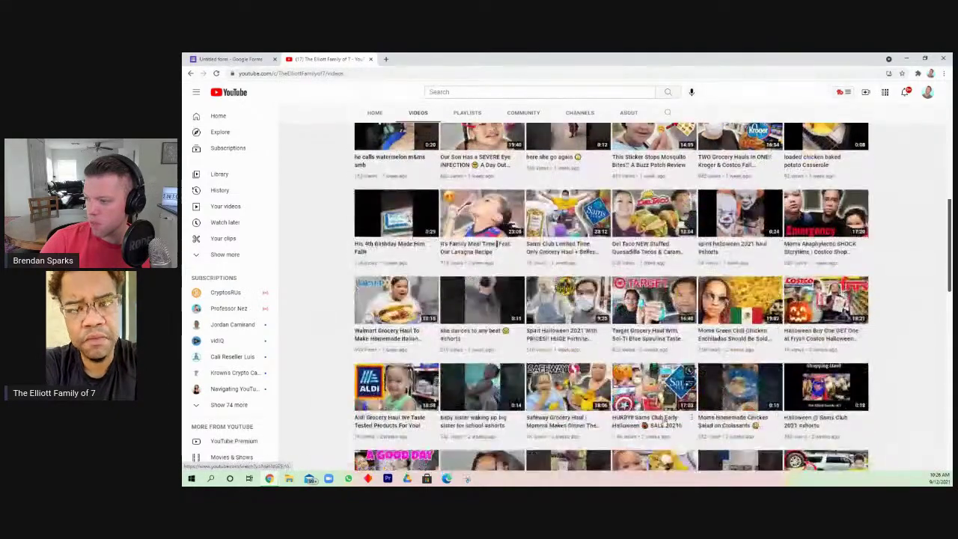
{"action": "scroll", "coordinate": [719, 434], "scroll_direction": "down", "scroll_amount": 5}
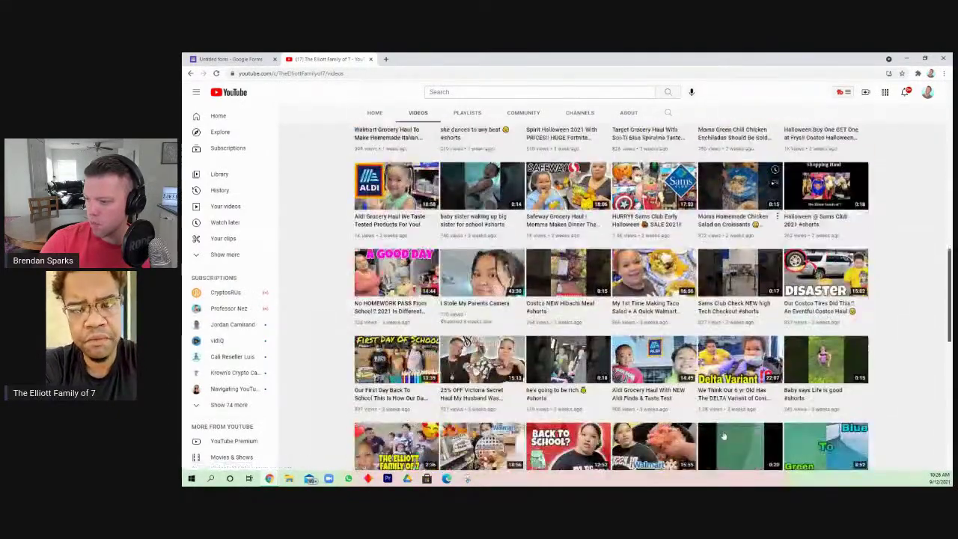
{"action": "scroll", "coordinate": [724, 435], "scroll_direction": "down", "scroll_amount": 3}
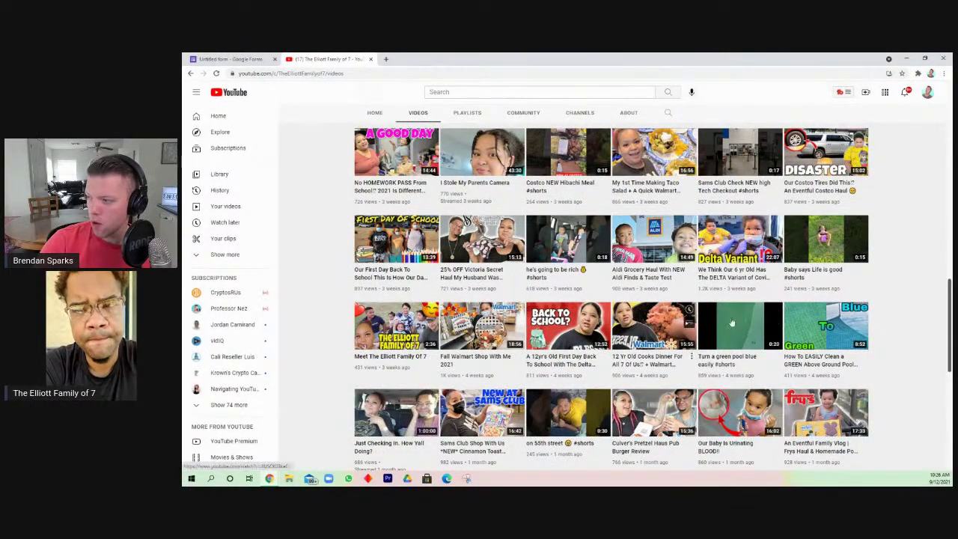
- Recheck the uploads from a month ago forward to the newest videos, comparing view counts of hauls, family vlogs and shorts
{"action": "scroll", "coordinate": [636, 343], "scroll_direction": "up", "scroll_amount": 3}
{"action": "scroll", "coordinate": [505, 298], "scroll_direction": "up", "scroll_amount": 3}
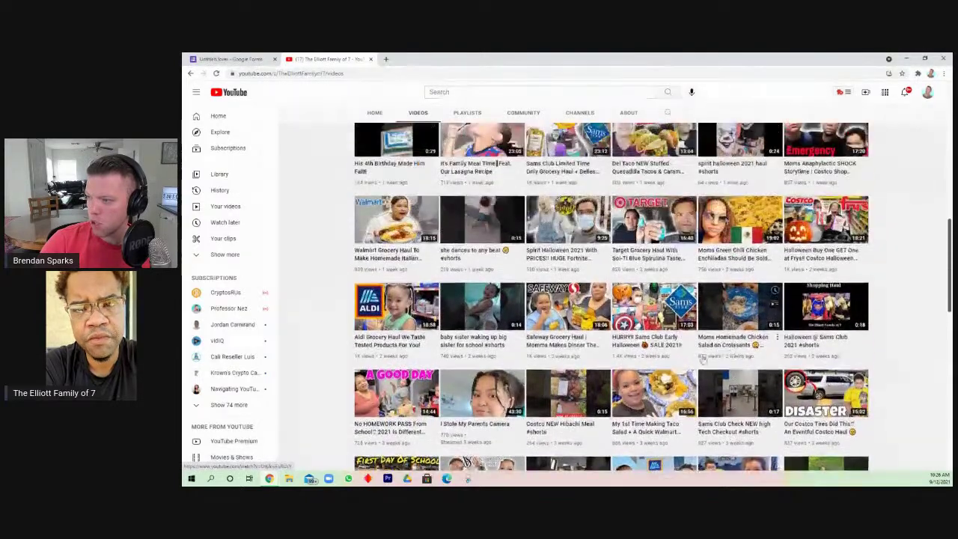
{"action": "scroll", "coordinate": [715, 257], "scroll_direction": "up", "scroll_amount": 3}
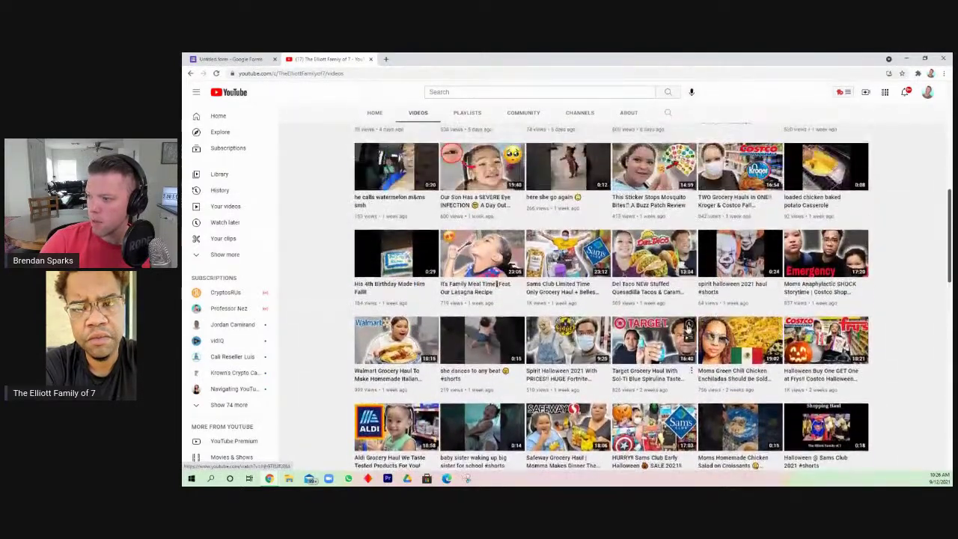
{"action": "scroll", "coordinate": [696, 314], "scroll_direction": "up", "scroll_amount": 2}
{"action": "scroll", "coordinate": [687, 323], "scroll_direction": "up", "scroll_amount": 3}
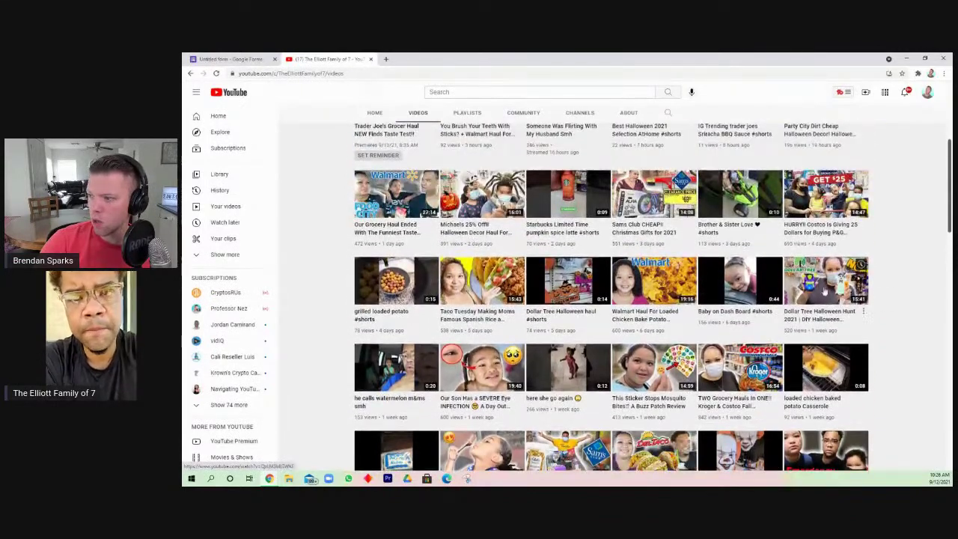
{"action": "scroll", "coordinate": [893, 287], "scroll_direction": "up", "scroll_amount": 2}
{"action": "scroll", "coordinate": [893, 287], "scroll_direction": "up", "scroll_amount": 1}
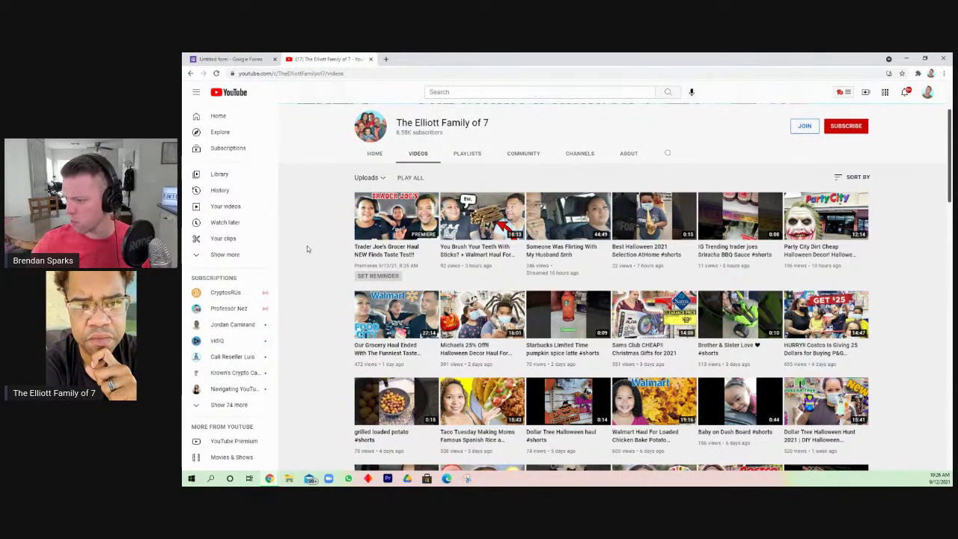
- Compare the uploads from the past three weeks with the newest videos, looking at the mix of hauls, food videos and shorts
{"action": "scroll", "coordinate": [888, 380], "scroll_direction": "down", "scroll_amount": 3}
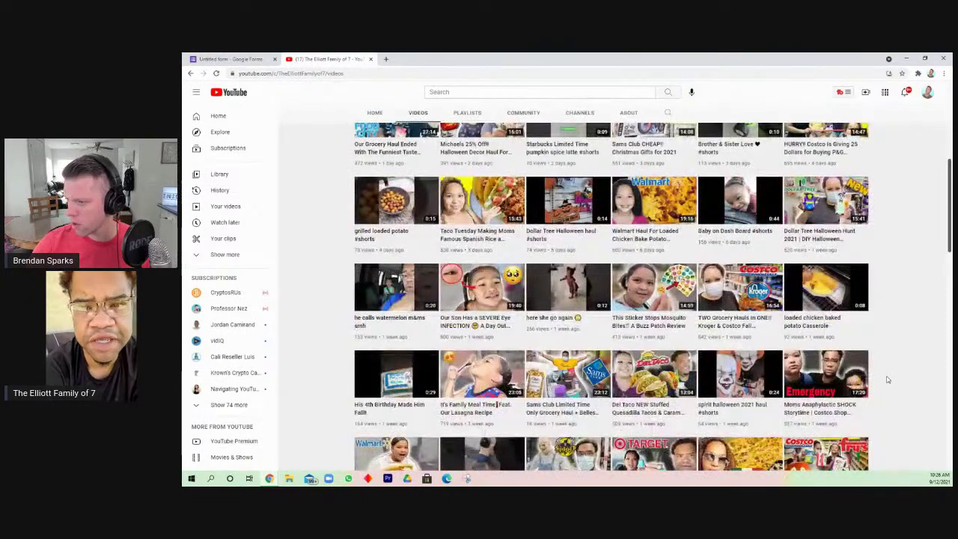
{"action": "scroll", "coordinate": [888, 380], "scroll_direction": "up", "scroll_amount": 1}
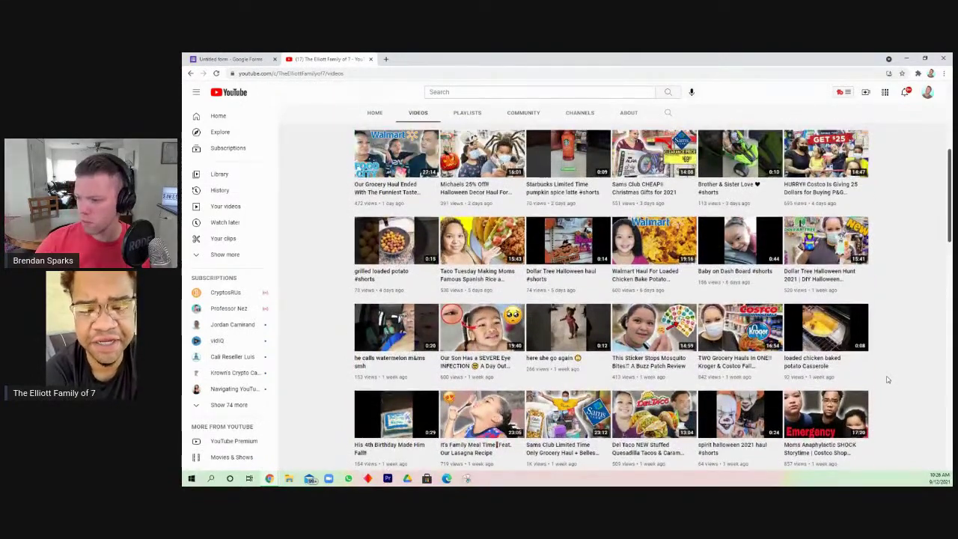
{"action": "scroll", "coordinate": [888, 379], "scroll_direction": "down", "scroll_amount": 3}
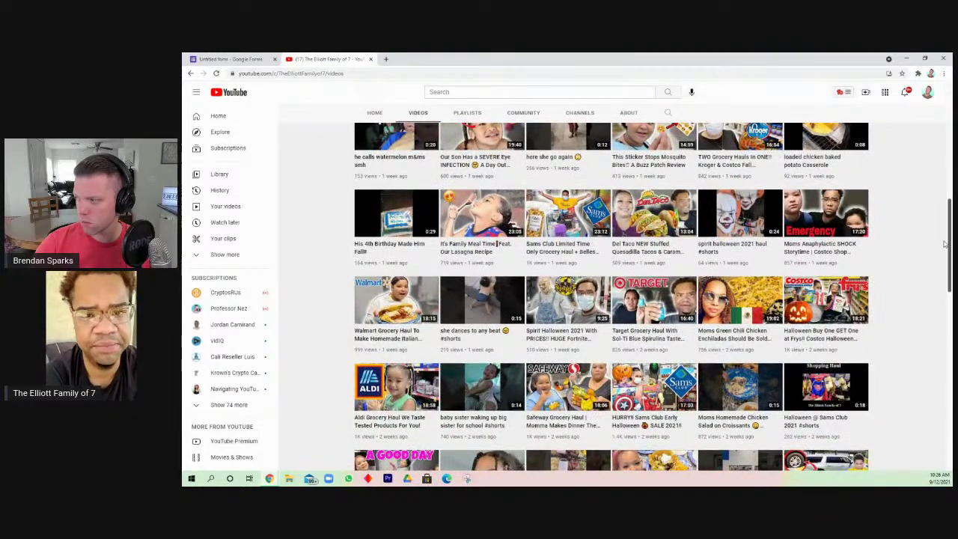
{"action": "left_click_drag", "start_coordinate": [946, 243], "coordinate": [951, 271]}
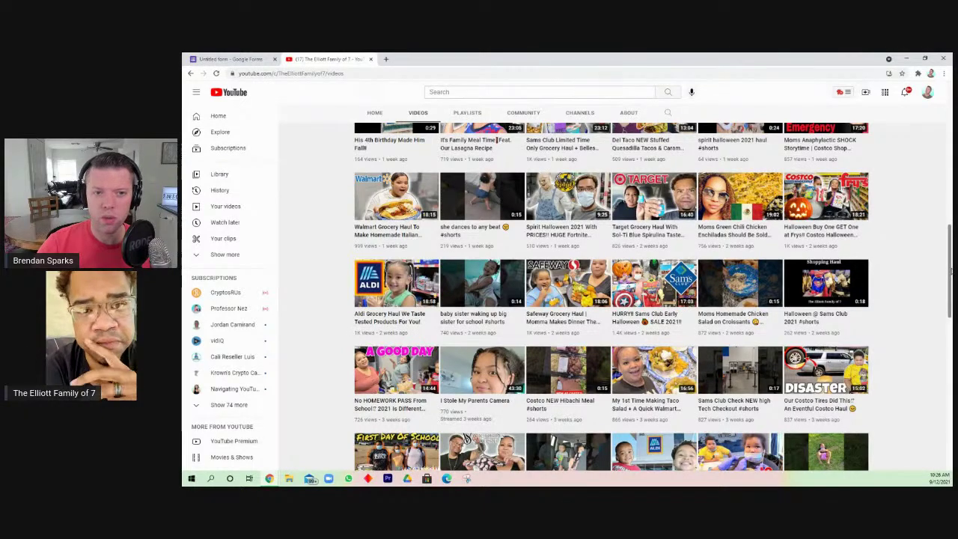
{"action": "left_click_drag", "start_coordinate": [951, 271], "coordinate": [950, 155]}
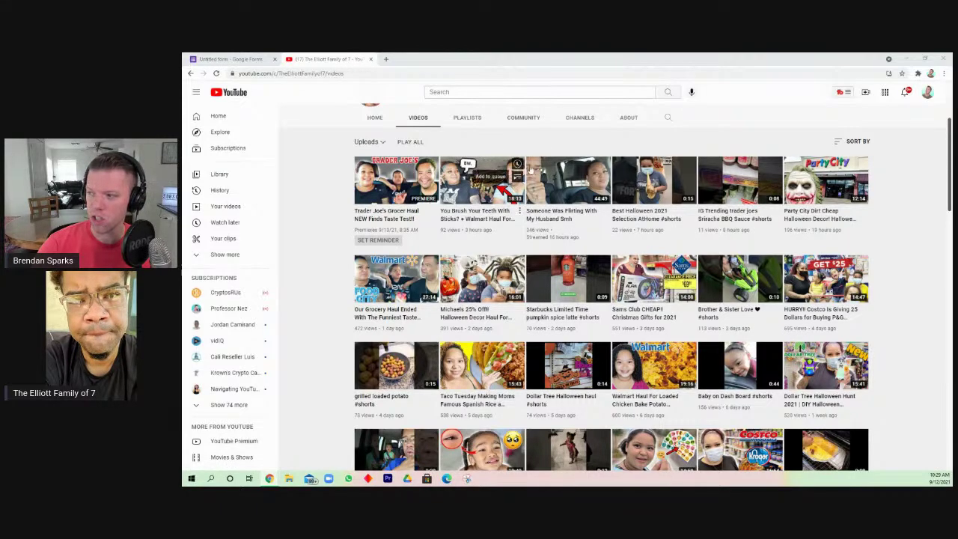
- Examine the older uploads down to the month-old Costco, Target and Sam's Club videos, and return to the channel header
{"action": "scroll", "coordinate": [530, 169], "scroll_direction": "down", "scroll_amount": 3}
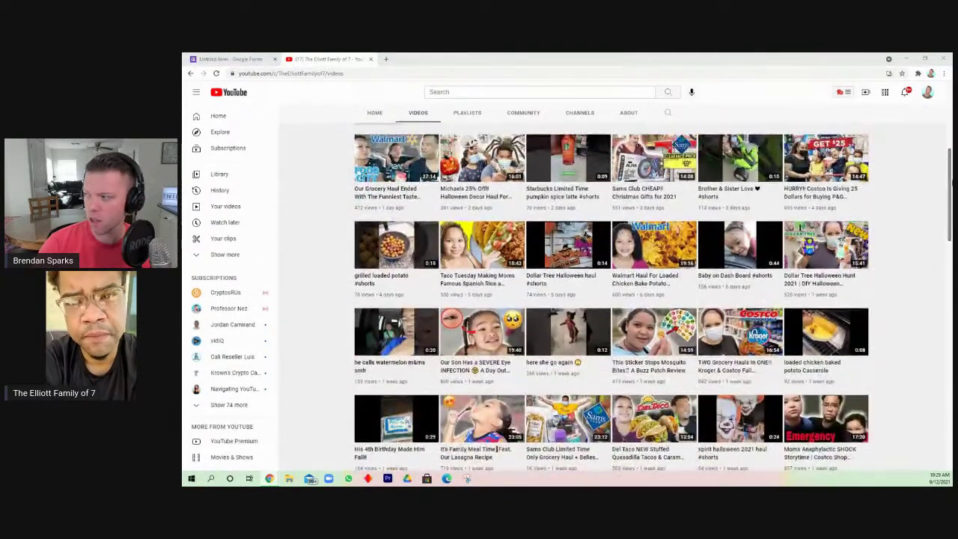
{"action": "left_click_drag", "start_coordinate": [951, 180], "coordinate": [935, 344]}
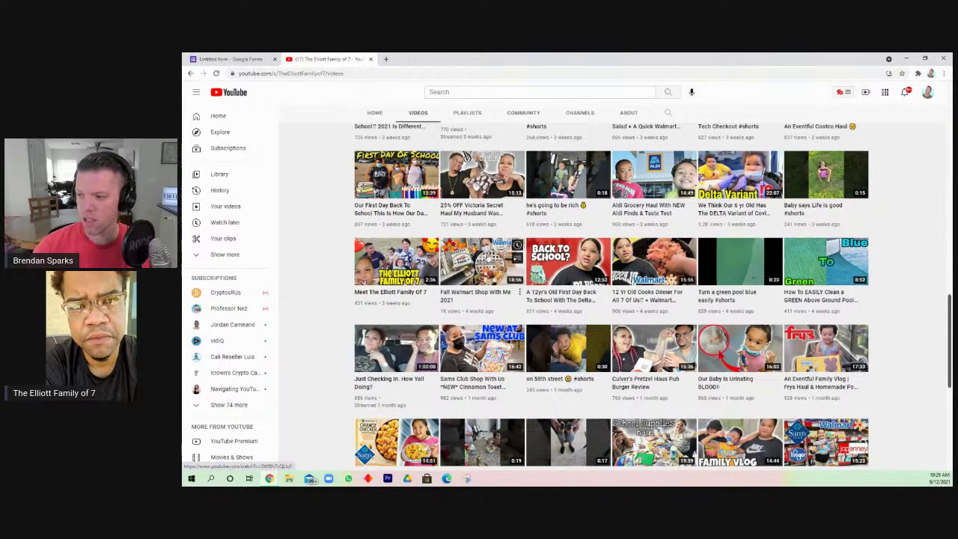
{"action": "scroll", "coordinate": [871, 316], "scroll_direction": "down", "scroll_amount": 3}
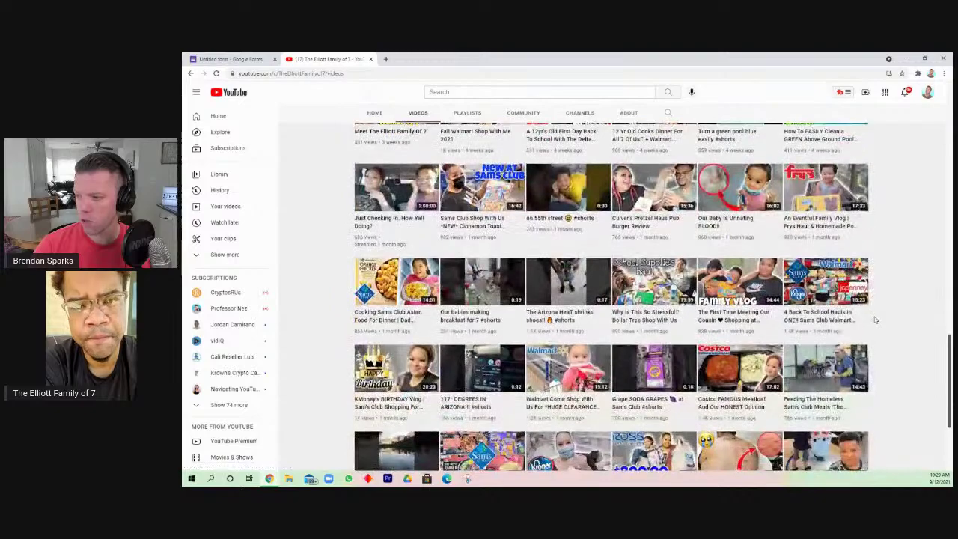
{"action": "scroll", "coordinate": [874, 320], "scroll_direction": "down", "scroll_amount": 1}
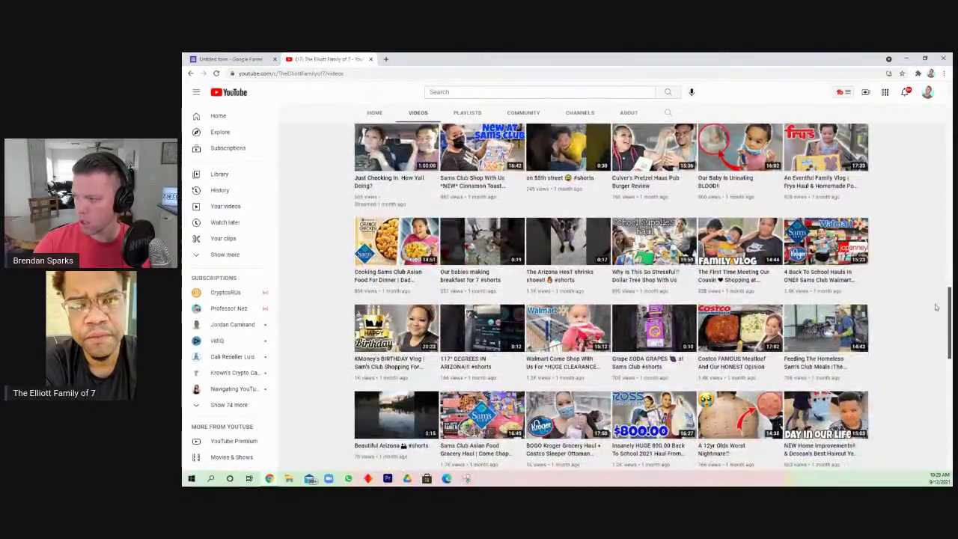
{"action": "left_click_drag", "start_coordinate": [949, 311], "coordinate": [949, 356]}
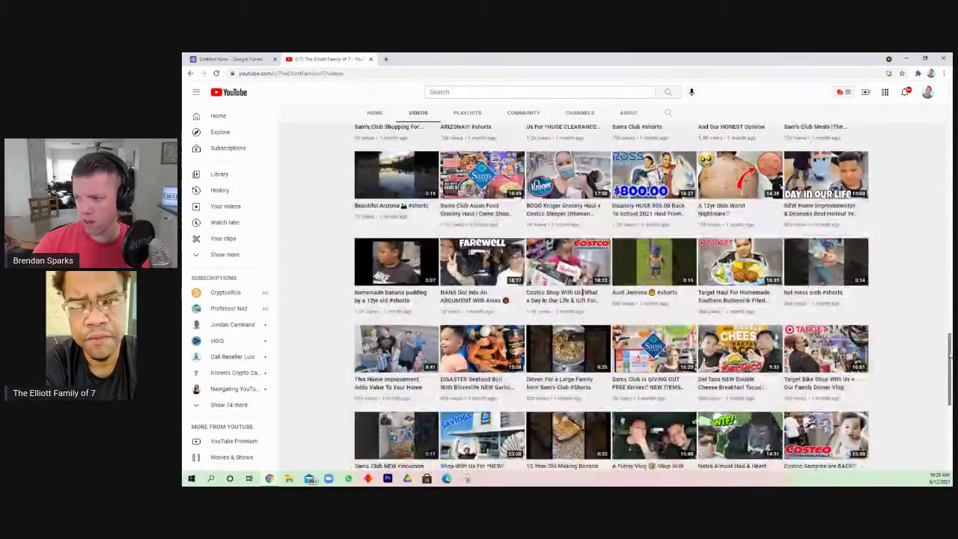
{"action": "scroll", "coordinate": [571, 244], "scroll_direction": "up", "scroll_amount": 15}
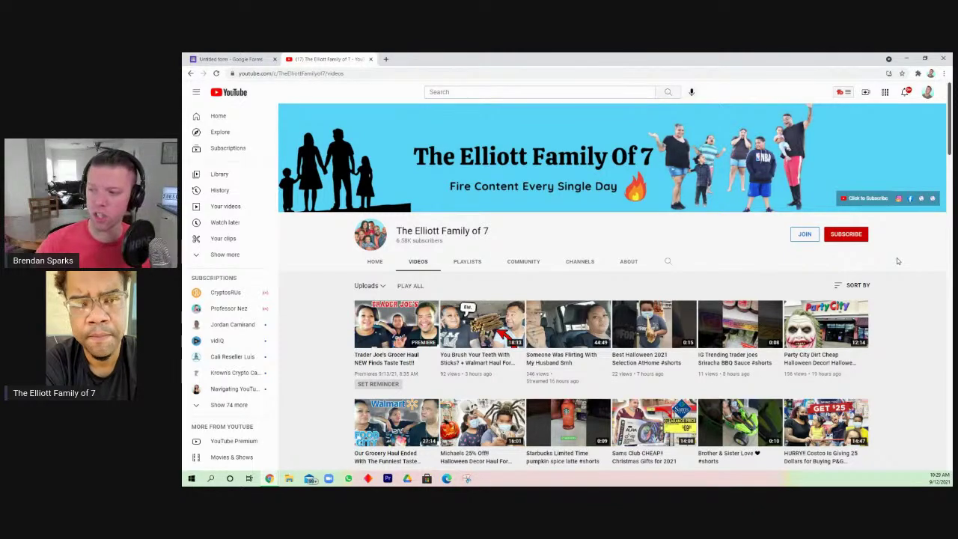
- Open the channel's playlists and look through how the hauls, food reviews, vlogs and shorts are grouped
{"action": "left_click", "coordinate": [474, 264]}
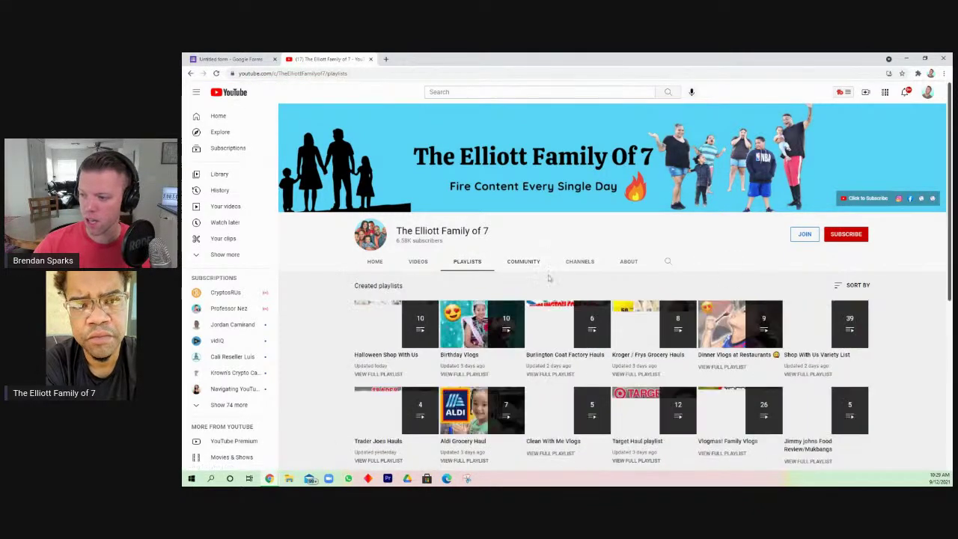
{"action": "scroll", "coordinate": [569, 284], "scroll_direction": "down", "scroll_amount": 2}
{"action": "scroll", "coordinate": [610, 298], "scroll_direction": "down", "scroll_amount": 2}
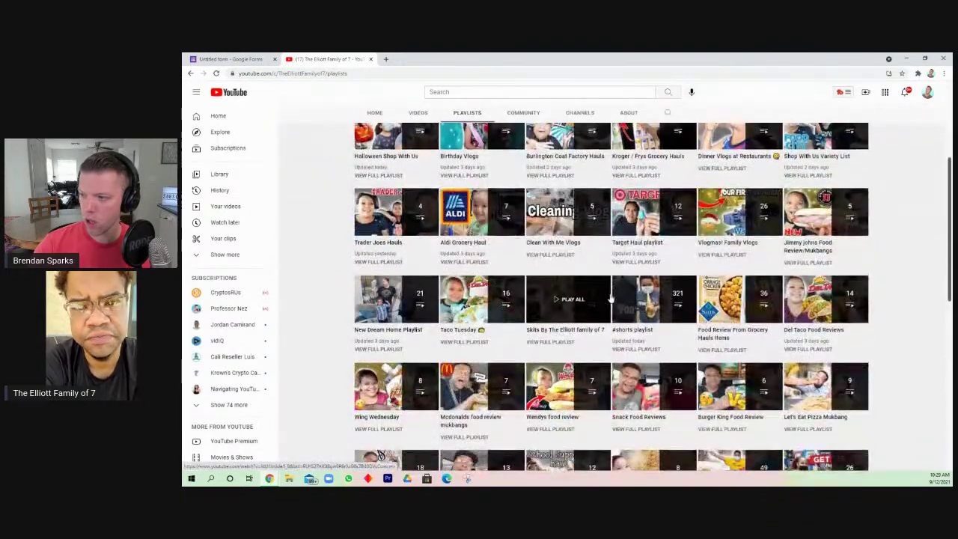
{"action": "scroll", "coordinate": [537, 237], "scroll_direction": "up", "scroll_amount": 3}
- Check the channel's About description, and open its home page to view the channel keywords and featured video
{"action": "left_click", "coordinate": [628, 262]}
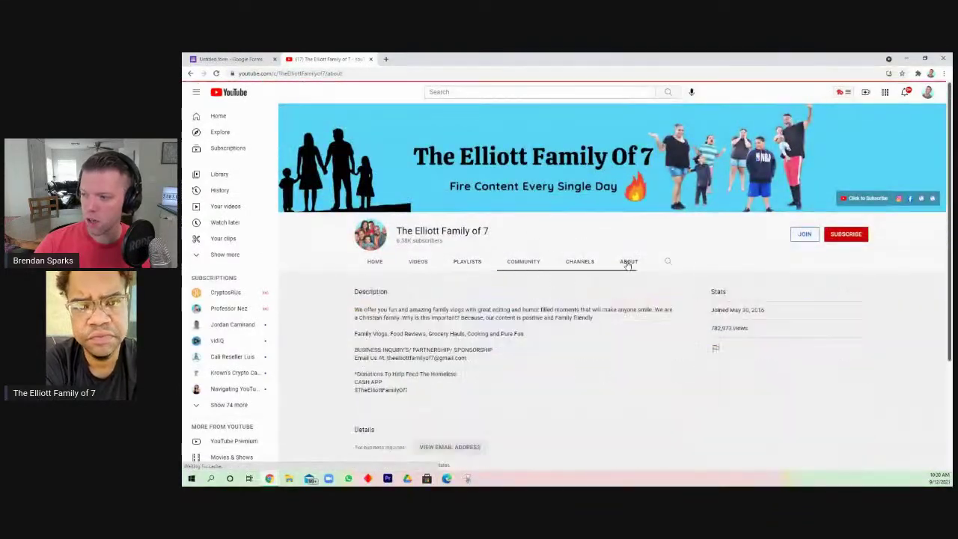
{"action": "left_click", "coordinate": [382, 268]}
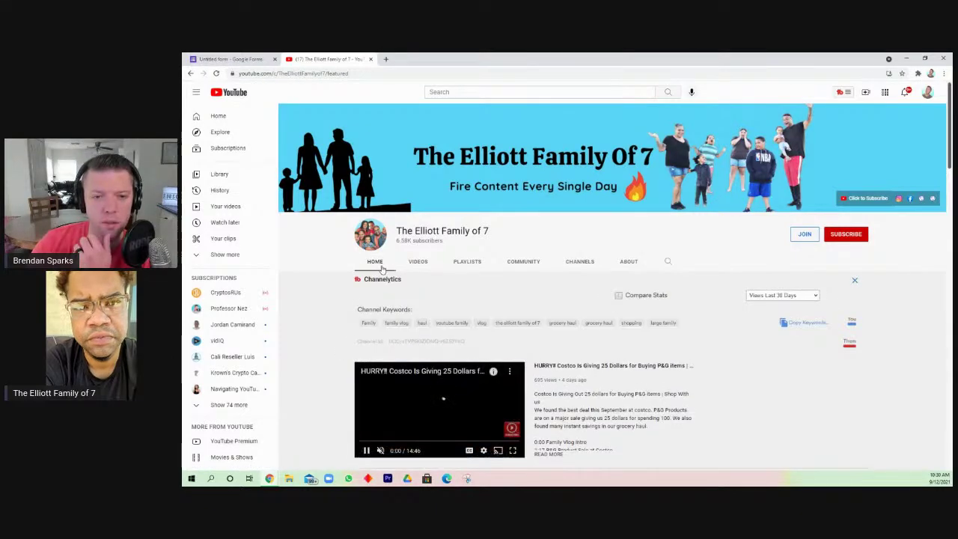
{"action": "scroll", "coordinate": [389, 359], "scroll_direction": "down", "scroll_amount": 1}
{"action": "scroll", "coordinate": [346, 364], "scroll_direction": "down", "scroll_amount": 1}
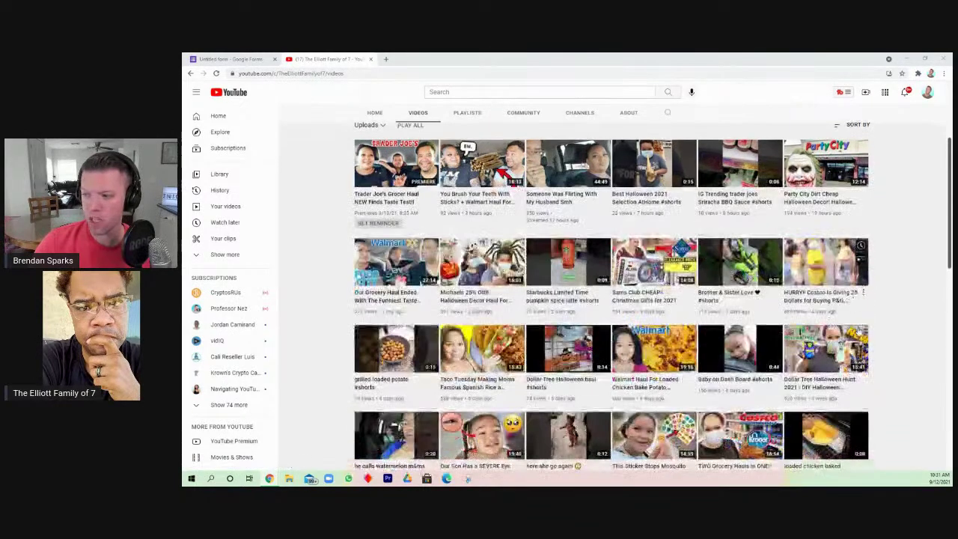
{"action": "scroll", "coordinate": [859, 330], "scroll_direction": "down", "scroll_amount": 1}
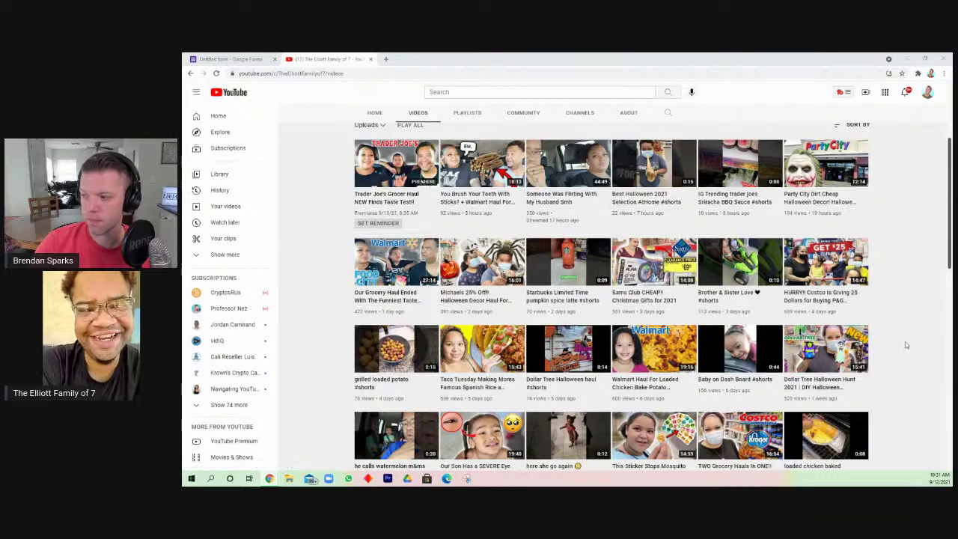
{"action": "scroll", "coordinate": [904, 346], "scroll_direction": "down", "scroll_amount": 1}
{"action": "scroll", "coordinate": [906, 346], "scroll_direction": "up", "scroll_amount": 2}
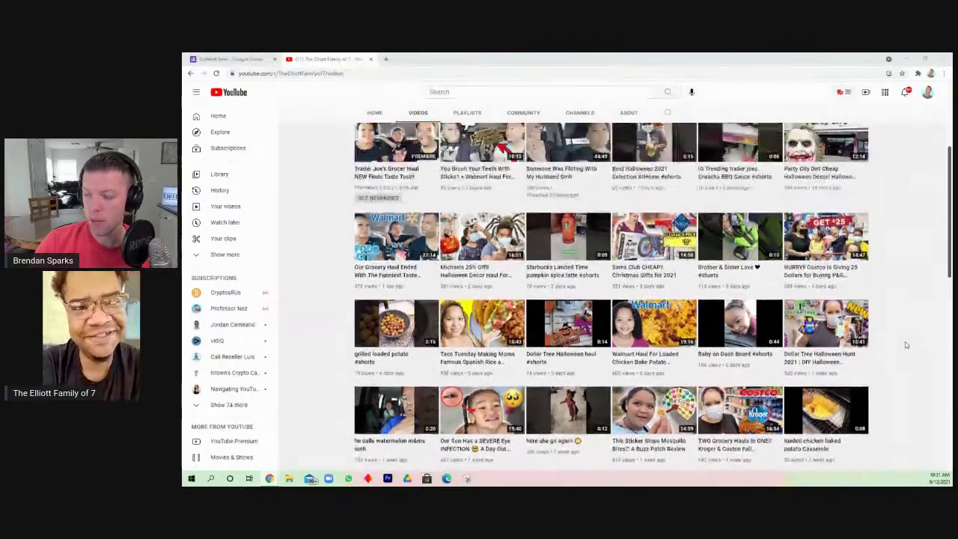
{"action": "scroll", "coordinate": [905, 345], "scroll_direction": "up", "scroll_amount": 1}
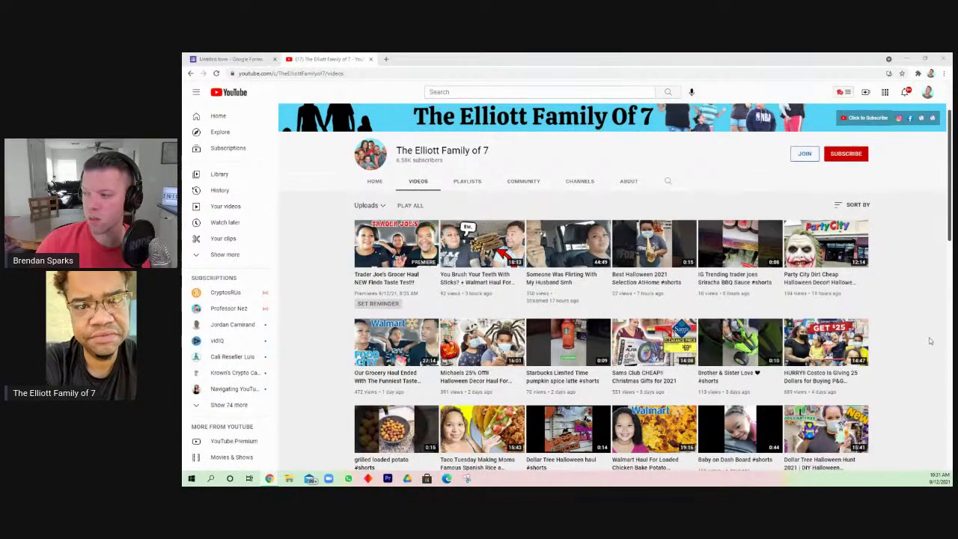
{"action": "scroll", "coordinate": [930, 340], "scroll_direction": "down", "scroll_amount": 1}
{"action": "scroll", "coordinate": [930, 341], "scroll_direction": "up", "scroll_amount": 1}
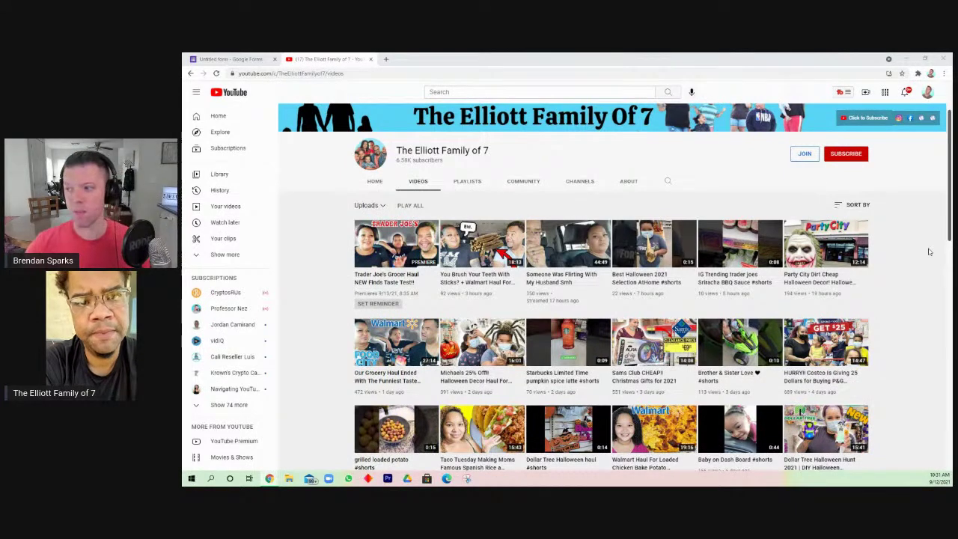
{"action": "scroll", "coordinate": [929, 252], "scroll_direction": "up", "scroll_amount": 1}
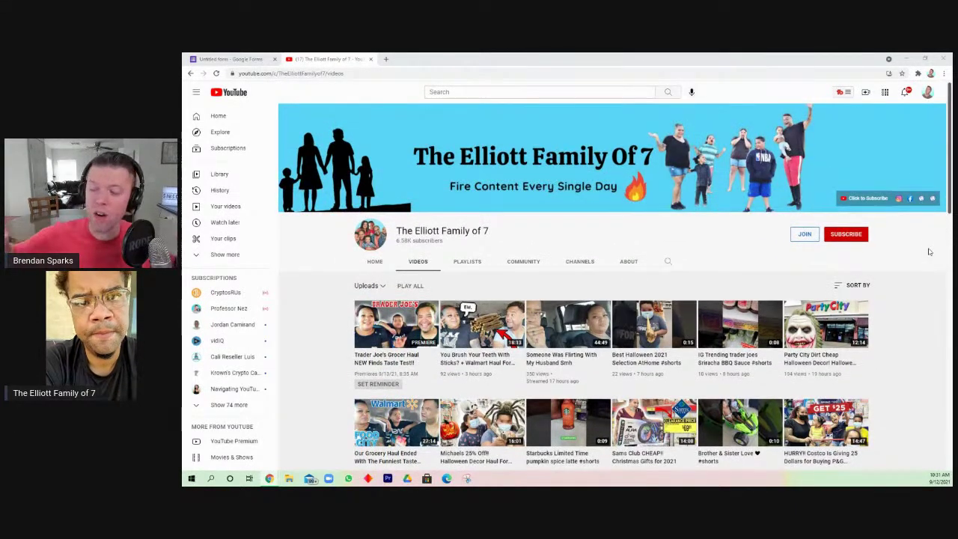